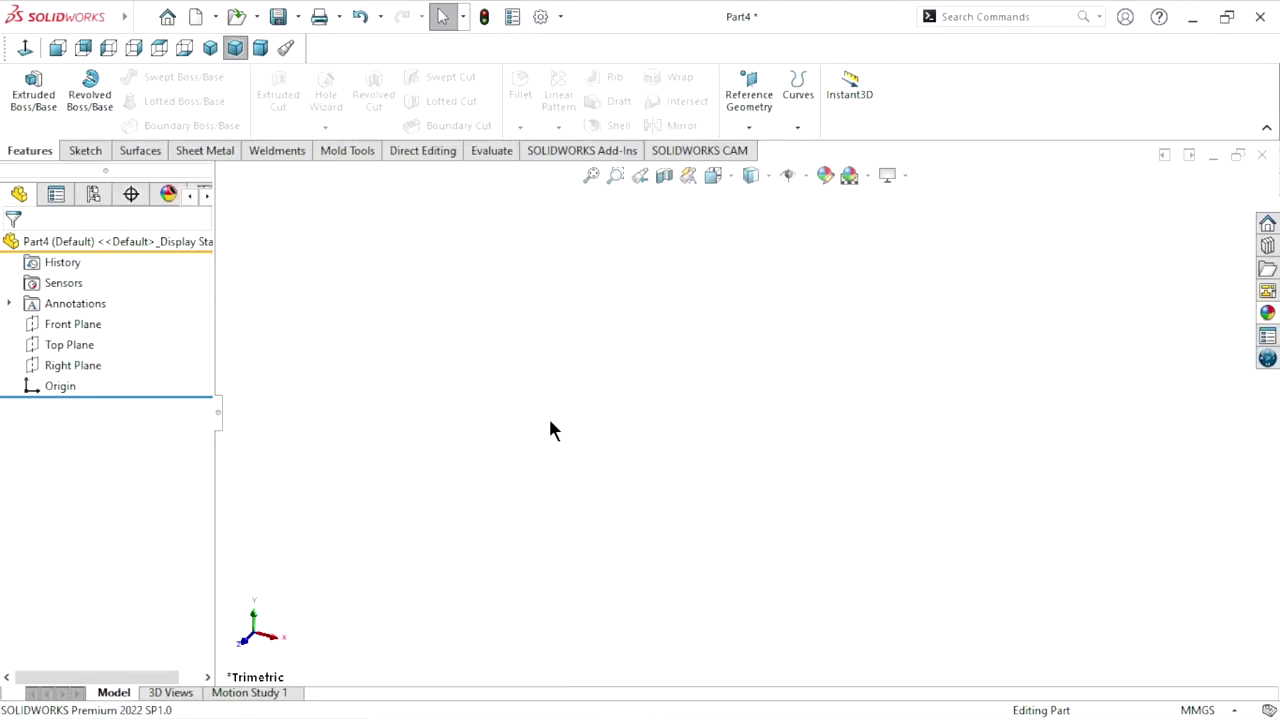
Start a sketch on the Top Plane and draw a centre rectangle about the origin, roughly 134 × 127 mm
{"action": "left_click", "coordinate": [88, 352]}
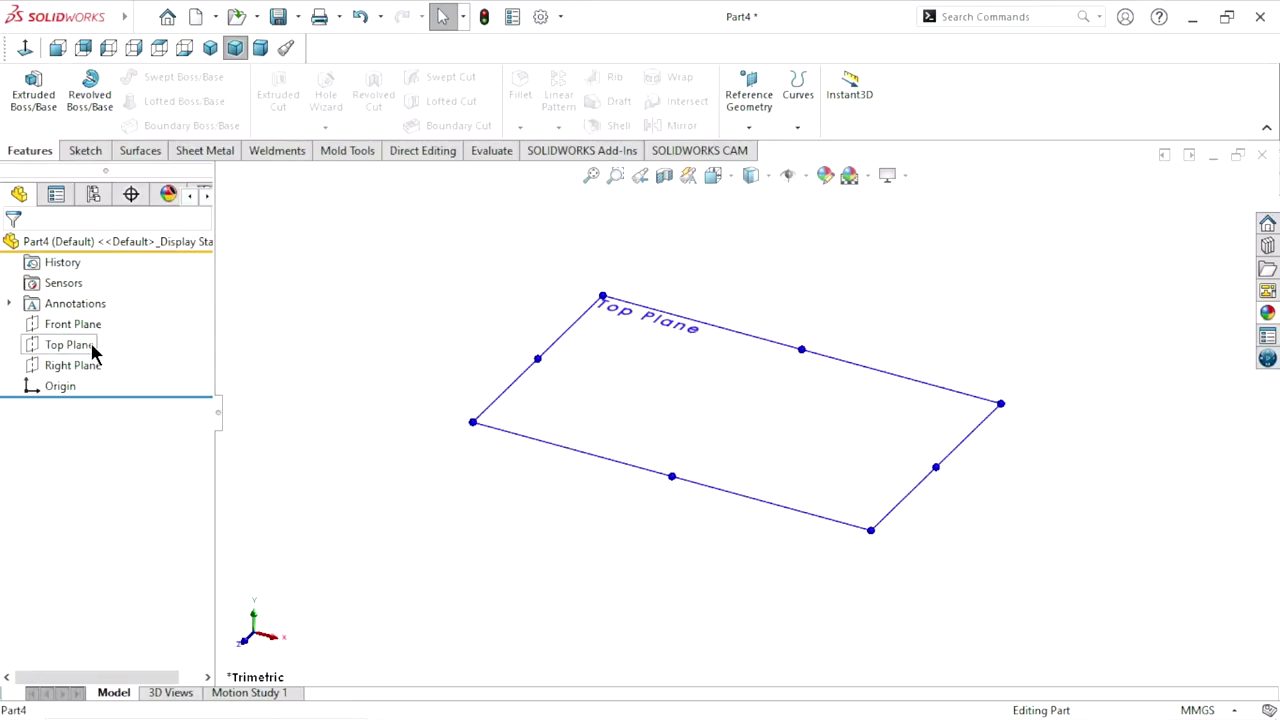
{"action": "left_click", "coordinate": [110, 313]}
{"action": "left_click", "coordinate": [130, 282]}
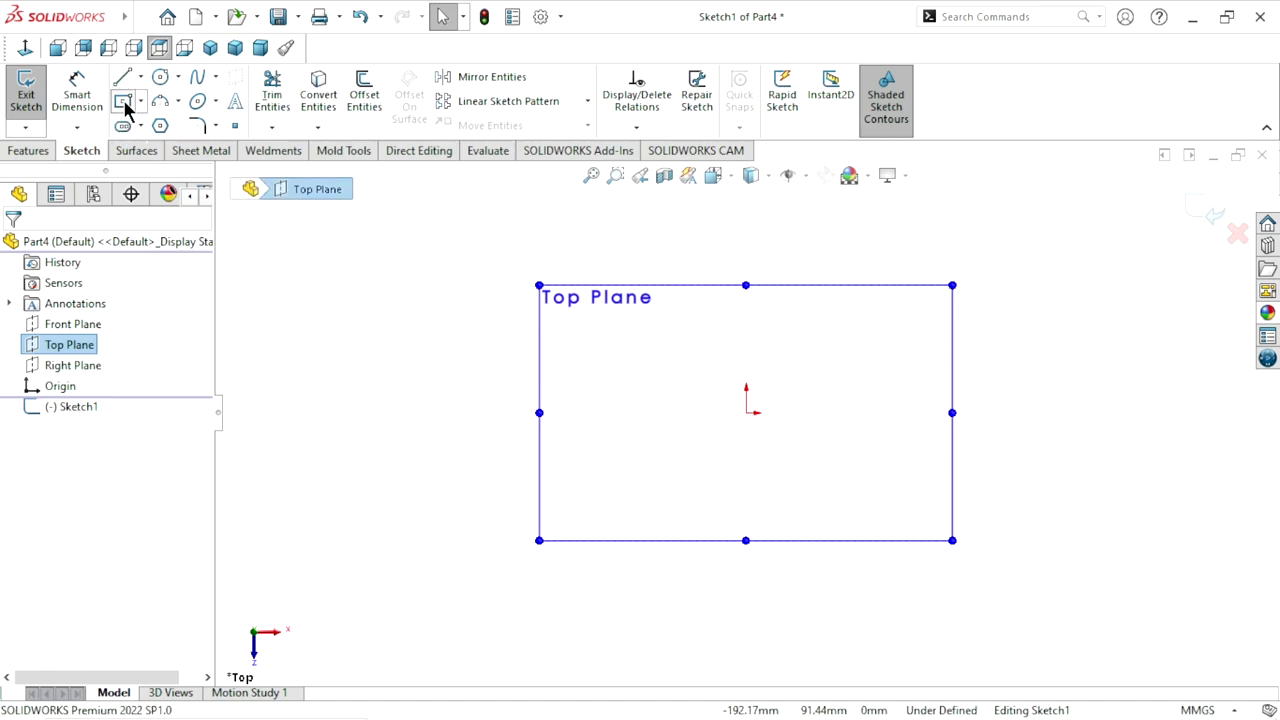
{"action": "left_click", "coordinate": [746, 412]}
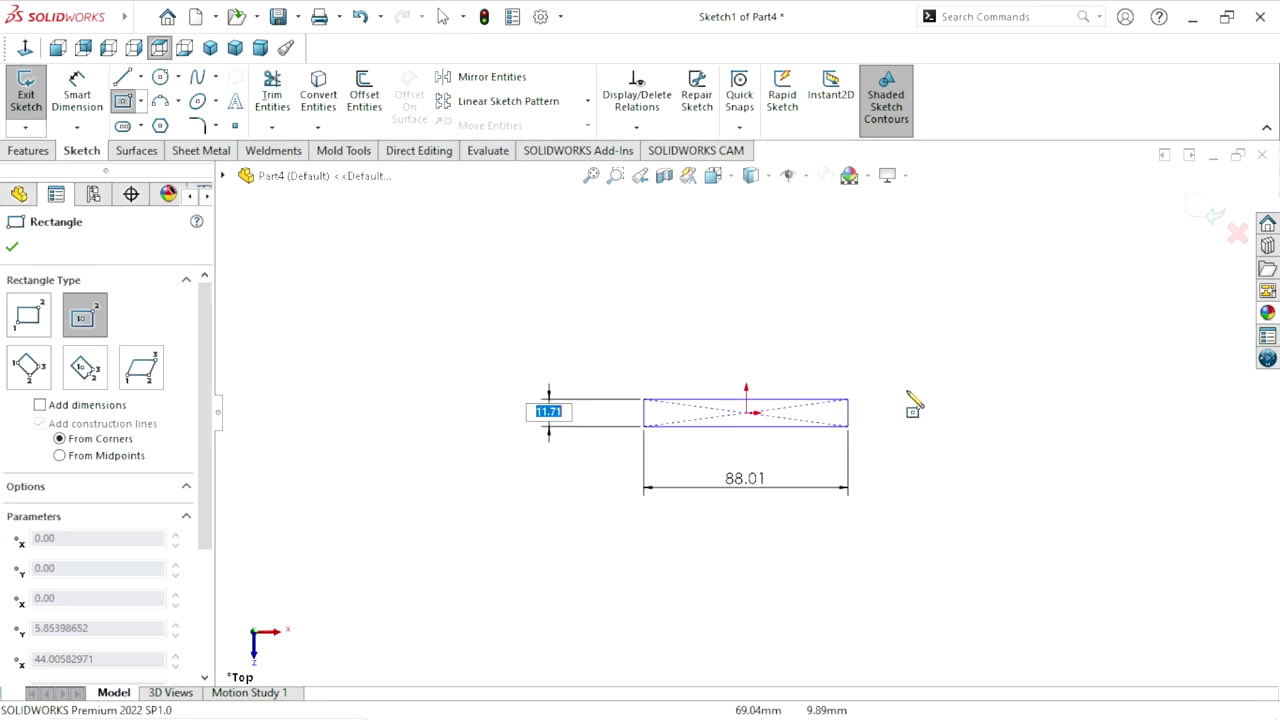
{"action": "left_click", "coordinate": [925, 256]}
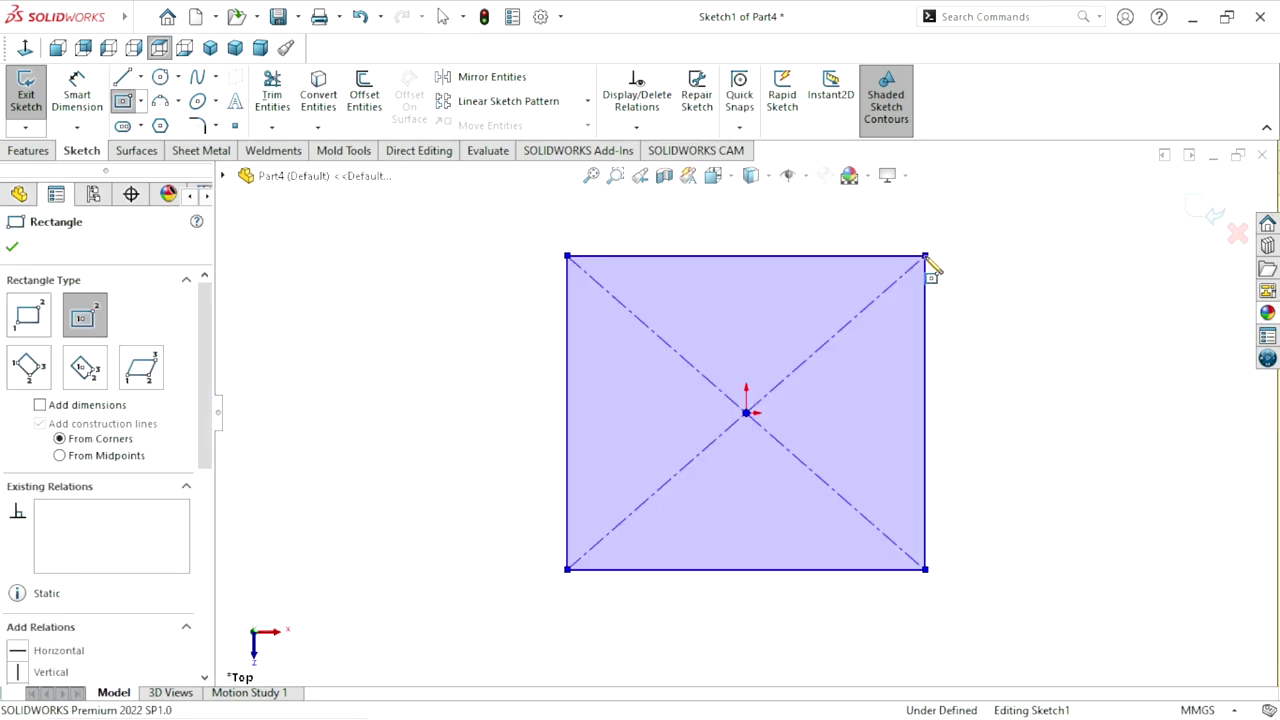
Dimension the rectangle's top edge 109 mm and right edge 89 mm, fully defining Sketch1
{"action": "left_click", "coordinate": [68, 88]}
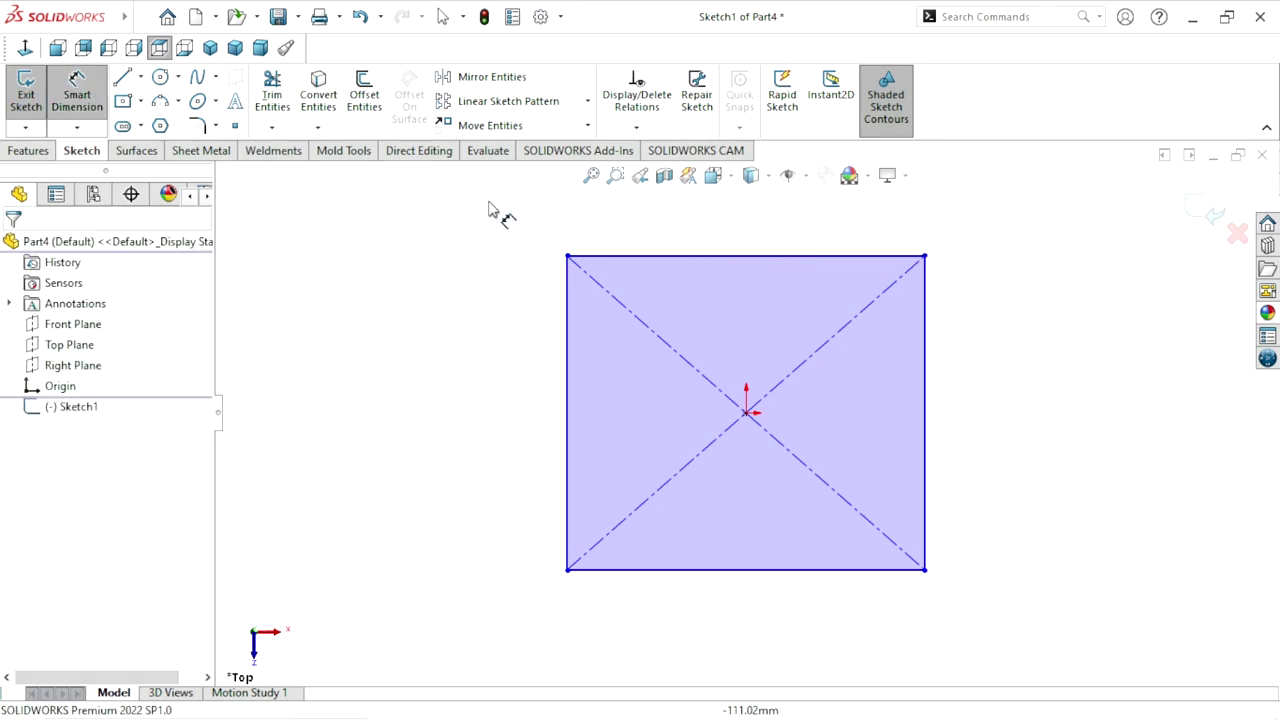
{"action": "left_click", "coordinate": [736, 236]}
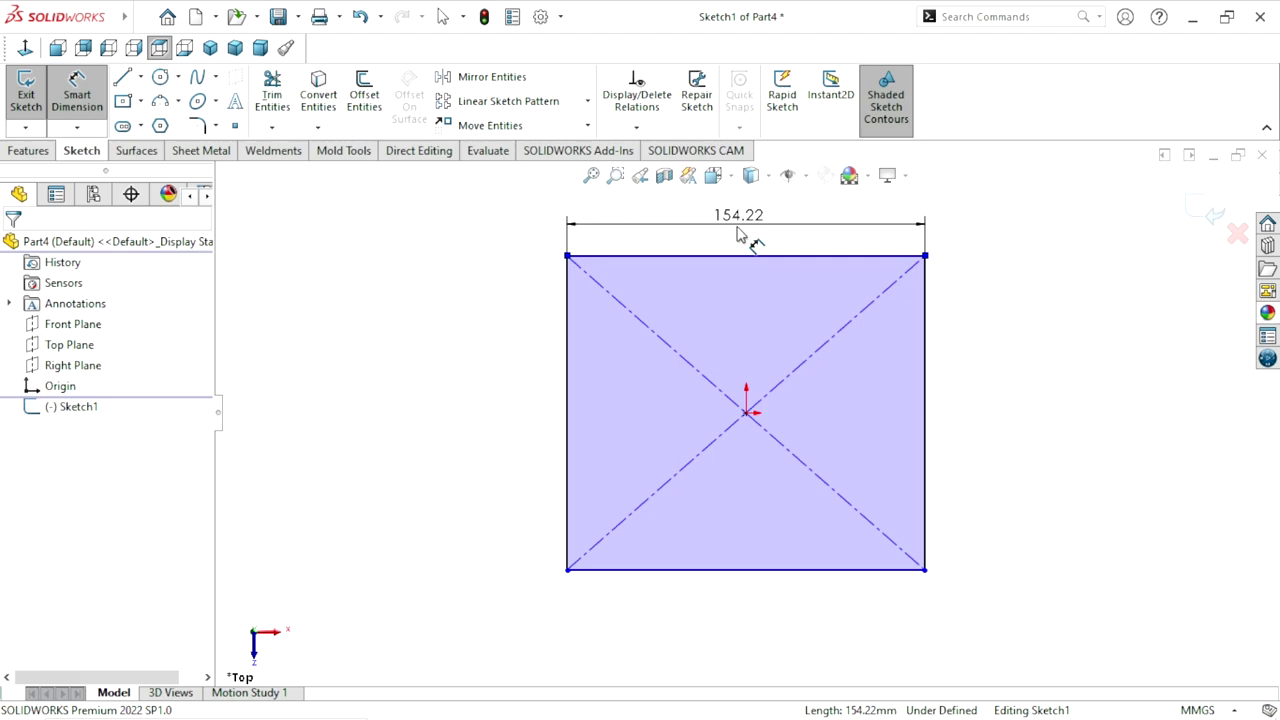
{"action": "left_click", "coordinate": [737, 234]}
{"action": "type", "text": "1"}
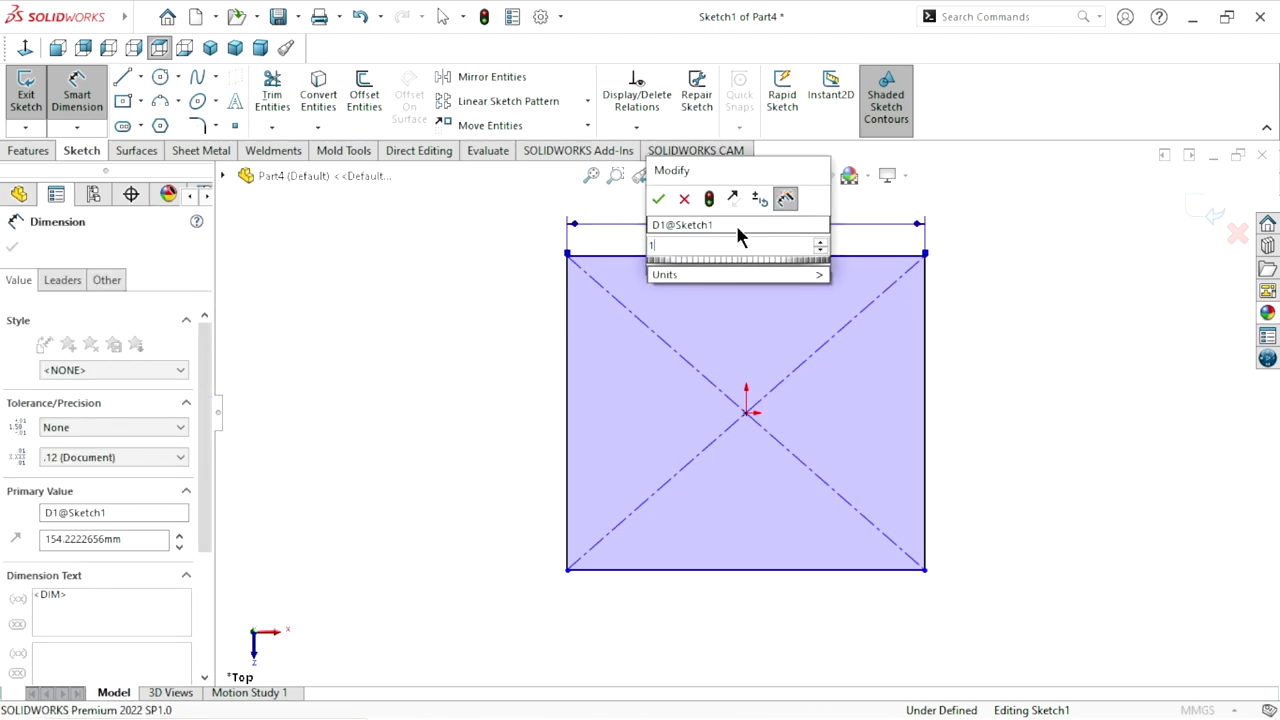
{"action": "type", "text": "9"}
{"action": "key", "text": "BackSpace"}
{"action": "type", "text": "0"}
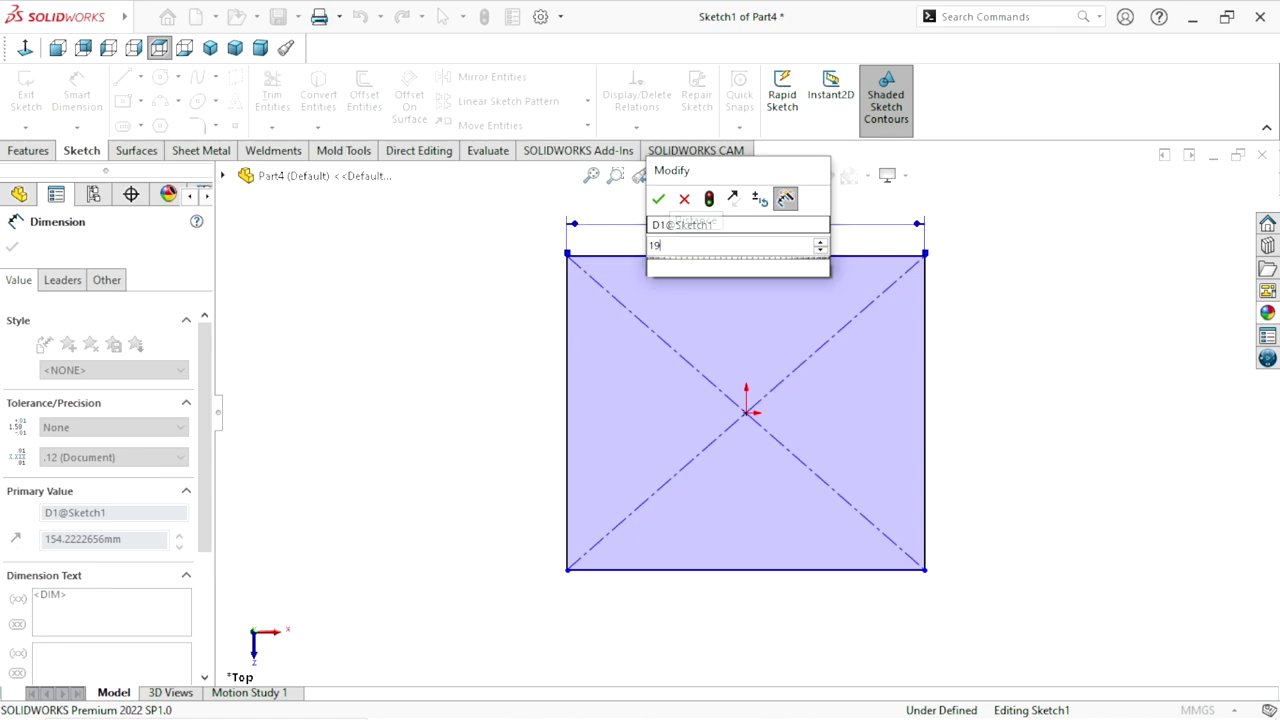
{"action": "type", "text": "9"}
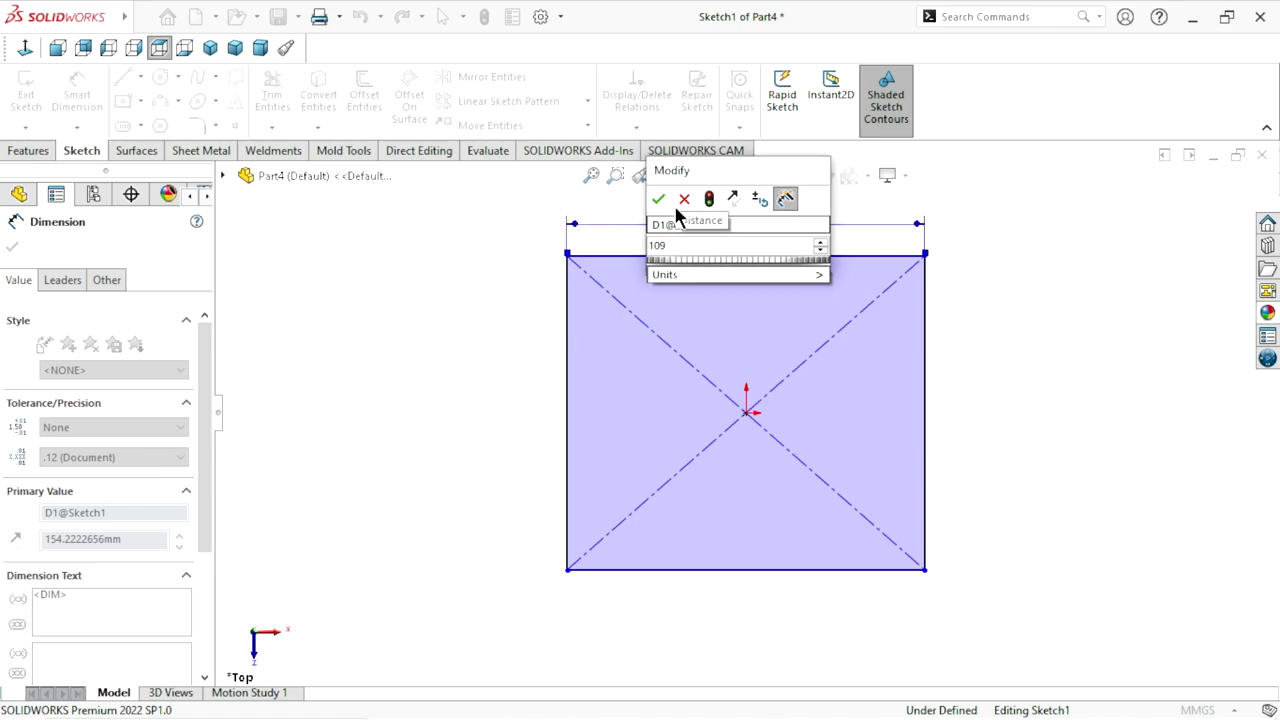
{"action": "left_click", "coordinate": [658, 199]}
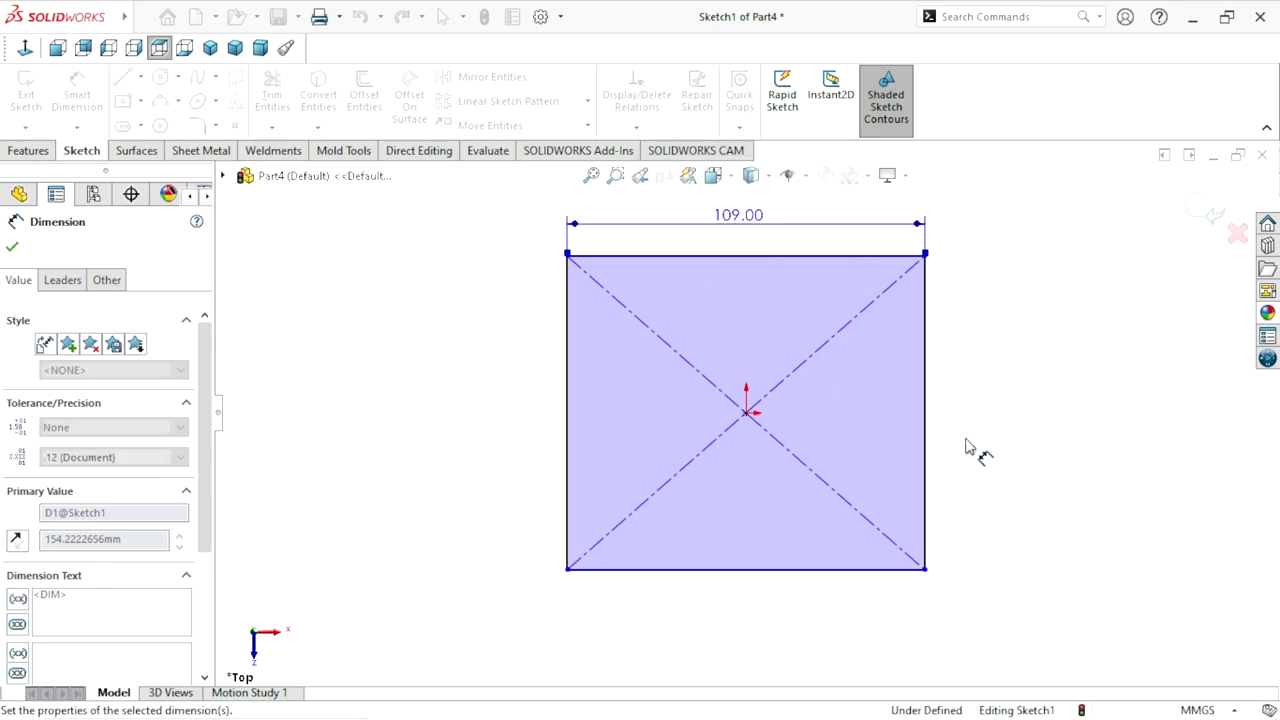
{"action": "left_click", "coordinate": [927, 457]}
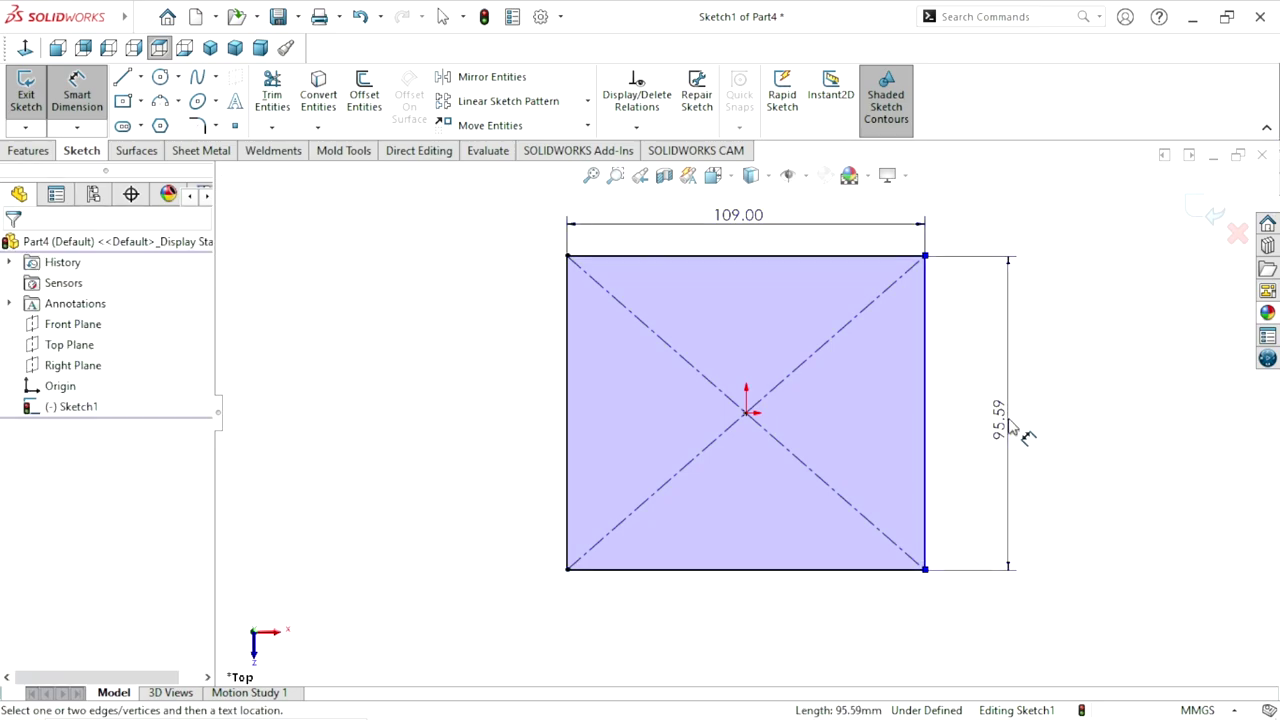
{"action": "left_click", "coordinate": [1010, 425]}
{"action": "type", "text": "89"}
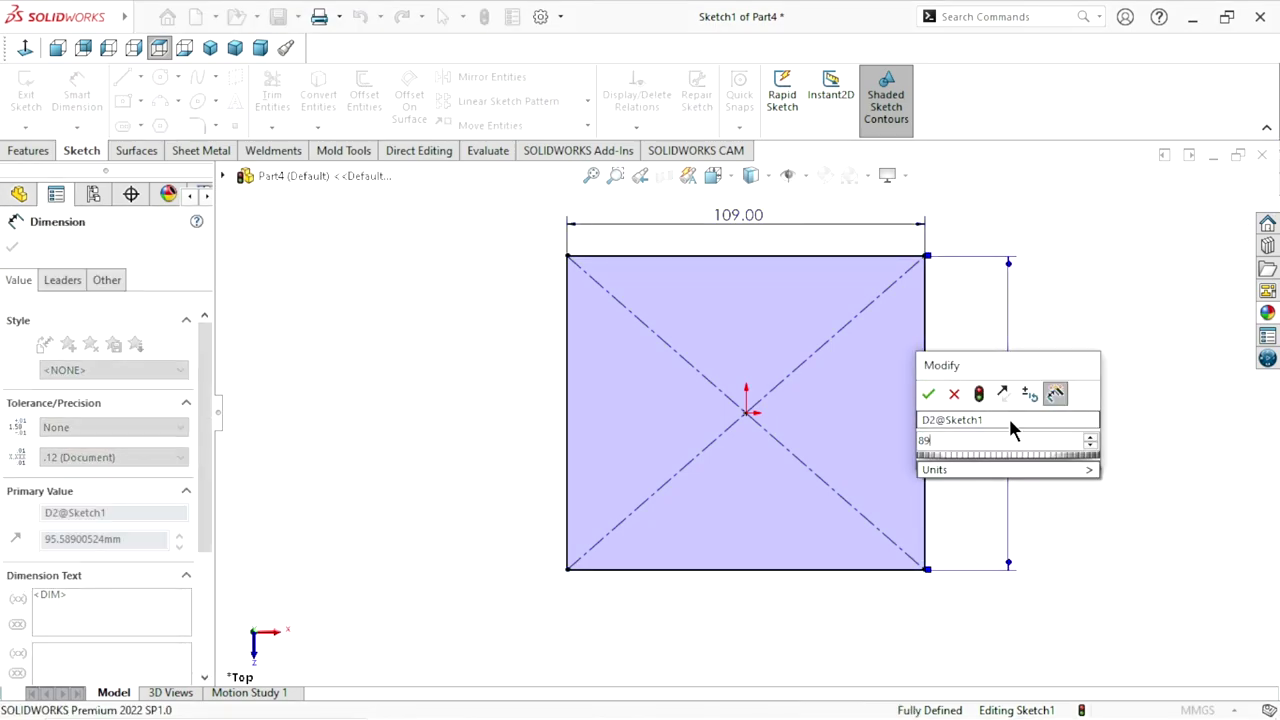
{"action": "left_click", "coordinate": [929, 395]}
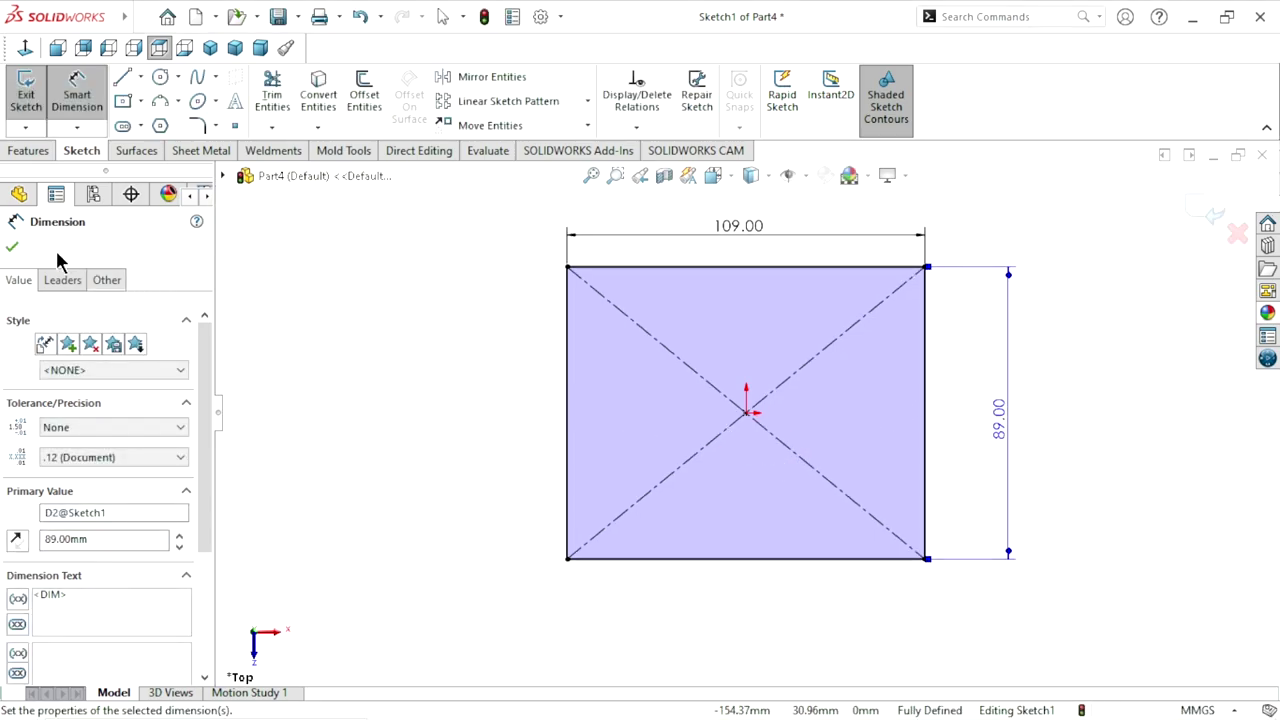
{"action": "left_click", "coordinate": [12, 248]}
Extrude Sketch1 2 mm into a 109 × 89 mm plate as Boss-Extrude1
{"action": "key", "text": "f"}
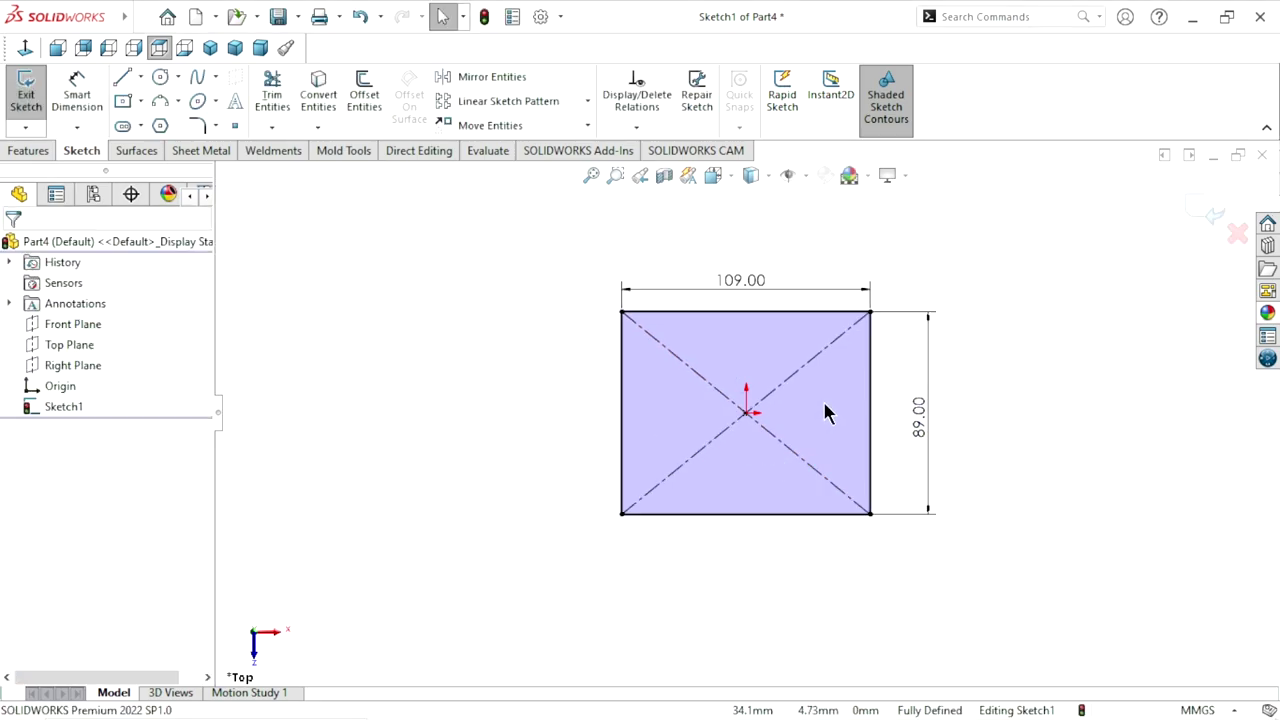
{"action": "left_click", "coordinate": [27, 152]}
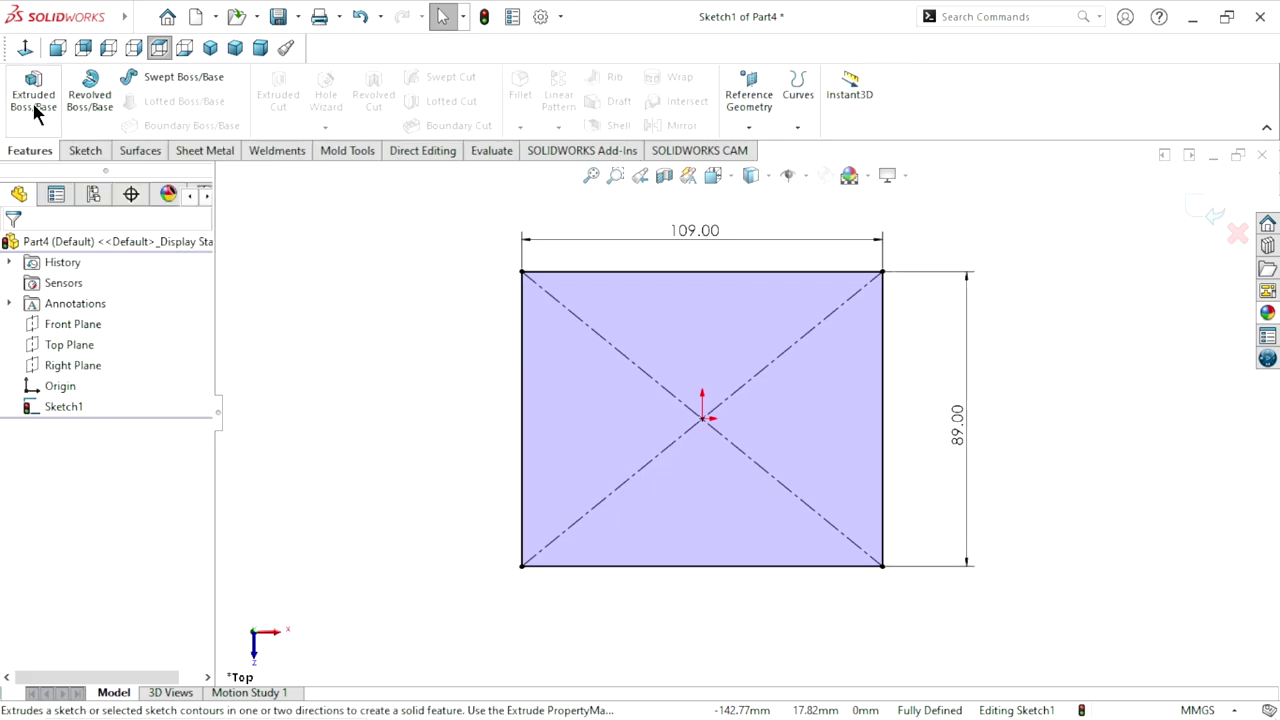
{"action": "left_click", "coordinate": [36, 108]}
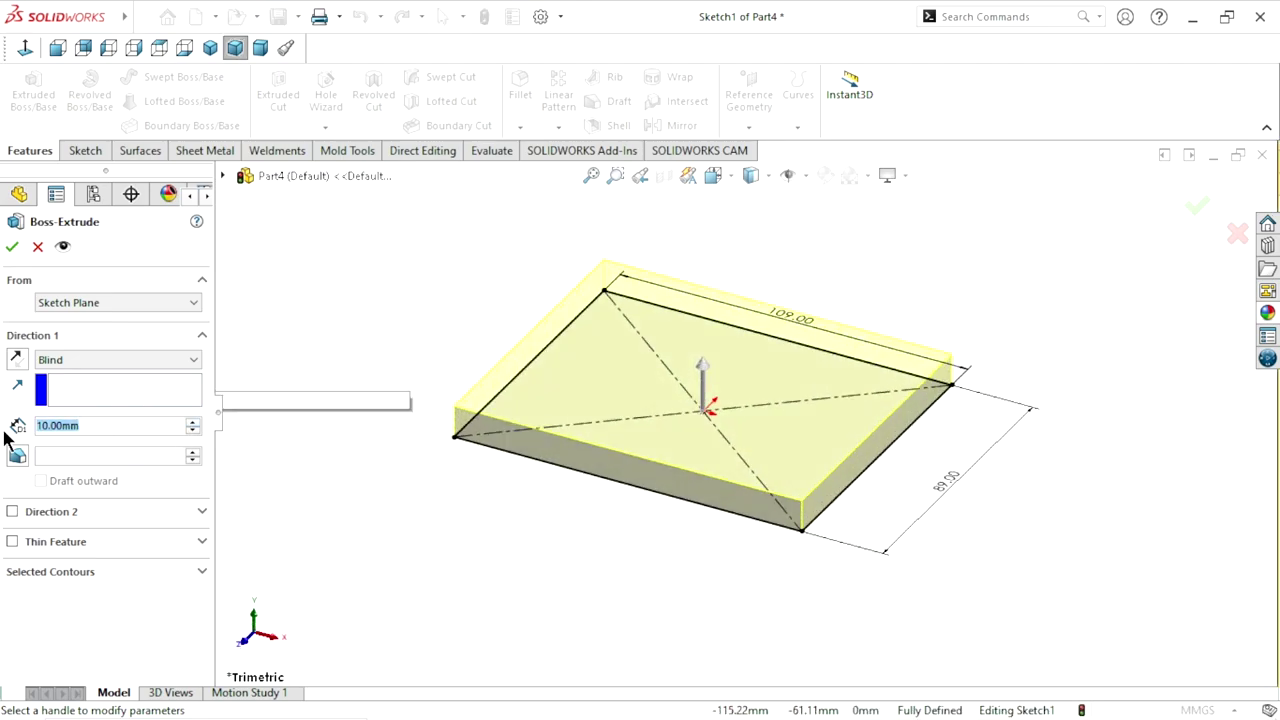
{"action": "type", "text": "2"}
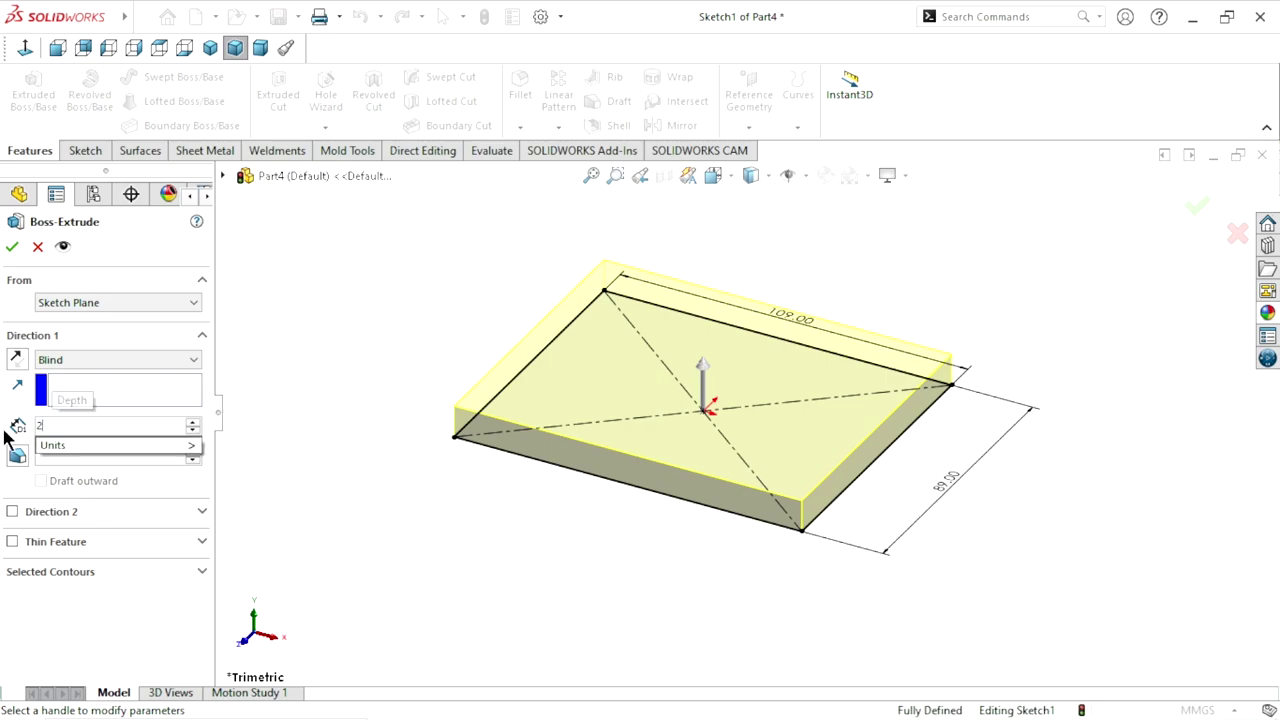
{"action": "key", "text": "Return"}
{"action": "left_click", "coordinate": [13, 254]}
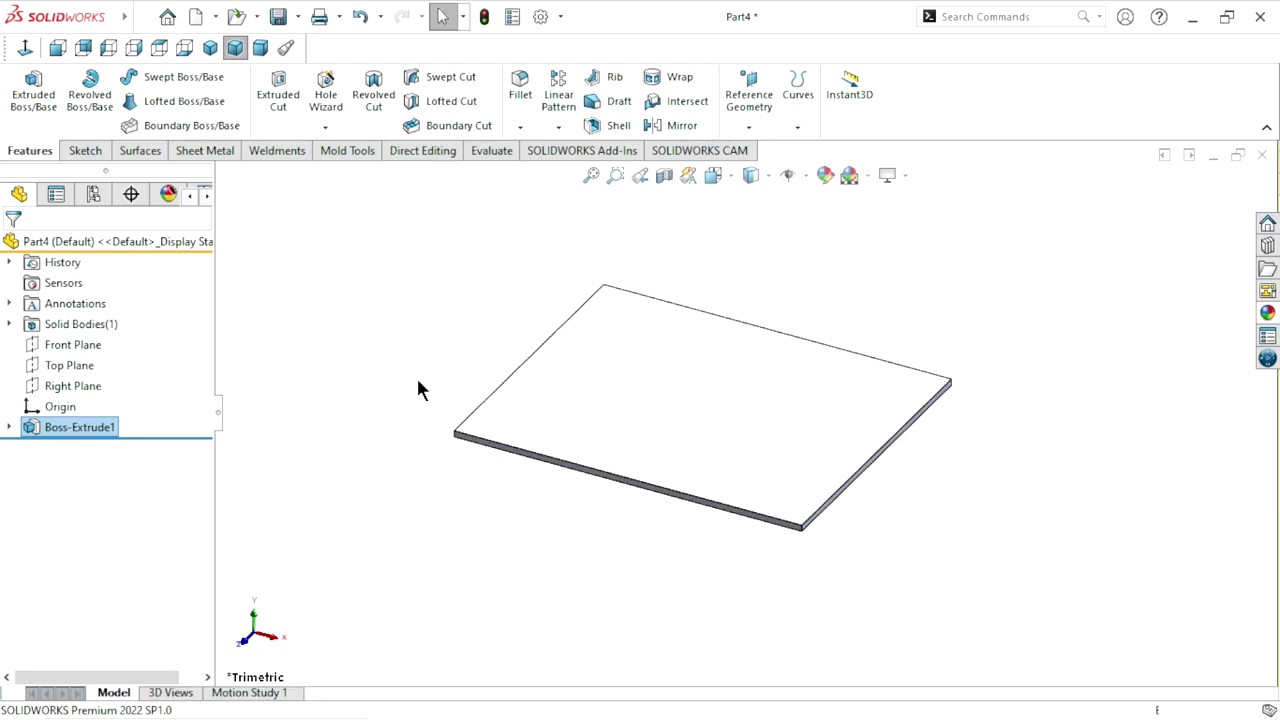
Reopen Sketch1 under Boss-Extrude1 for editing, viewed face-on from the top
{"action": "mouse_move", "coordinate": [417, 385]}
{"action": "middle_mouse_down"}
{"action": "mouse_move", "coordinate": [439, 487]}
{"action": "mouse_move", "coordinate": [600, 451]}
{"action": "middle_mouse_up"}
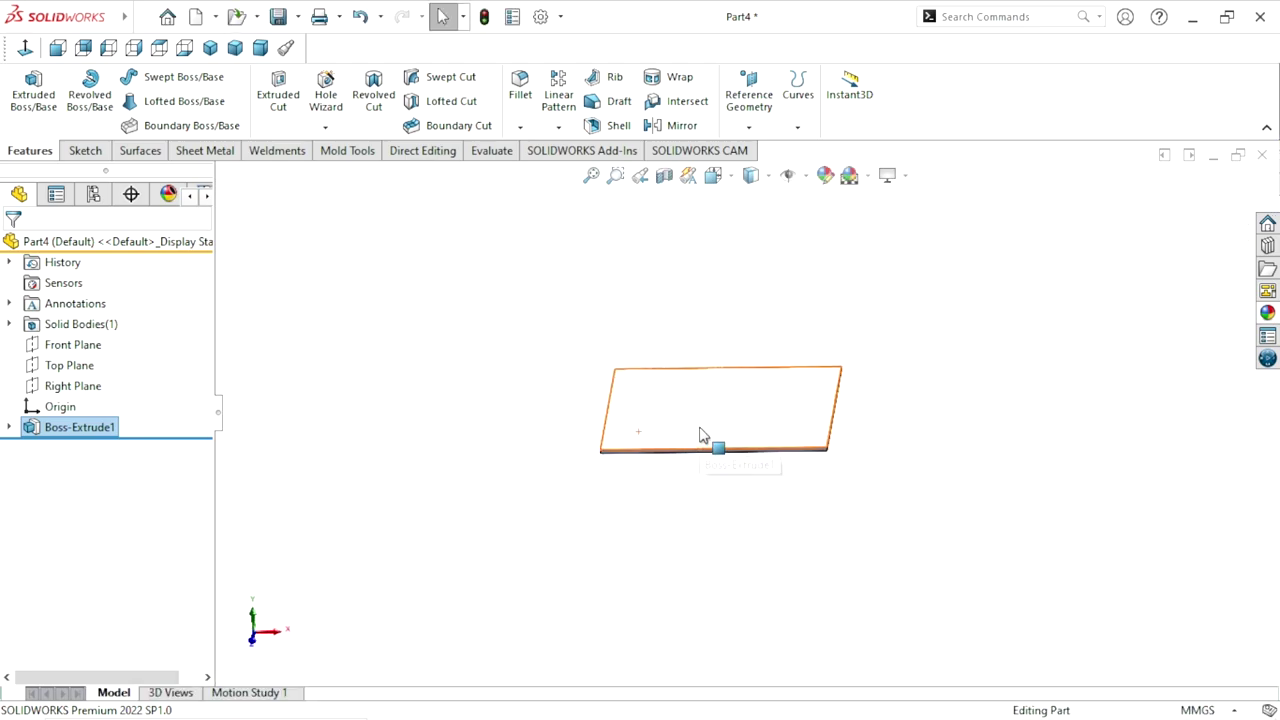
{"action": "scroll", "coordinate": [838, 390], "scroll_direction": "down", "scroll_amount": 3}
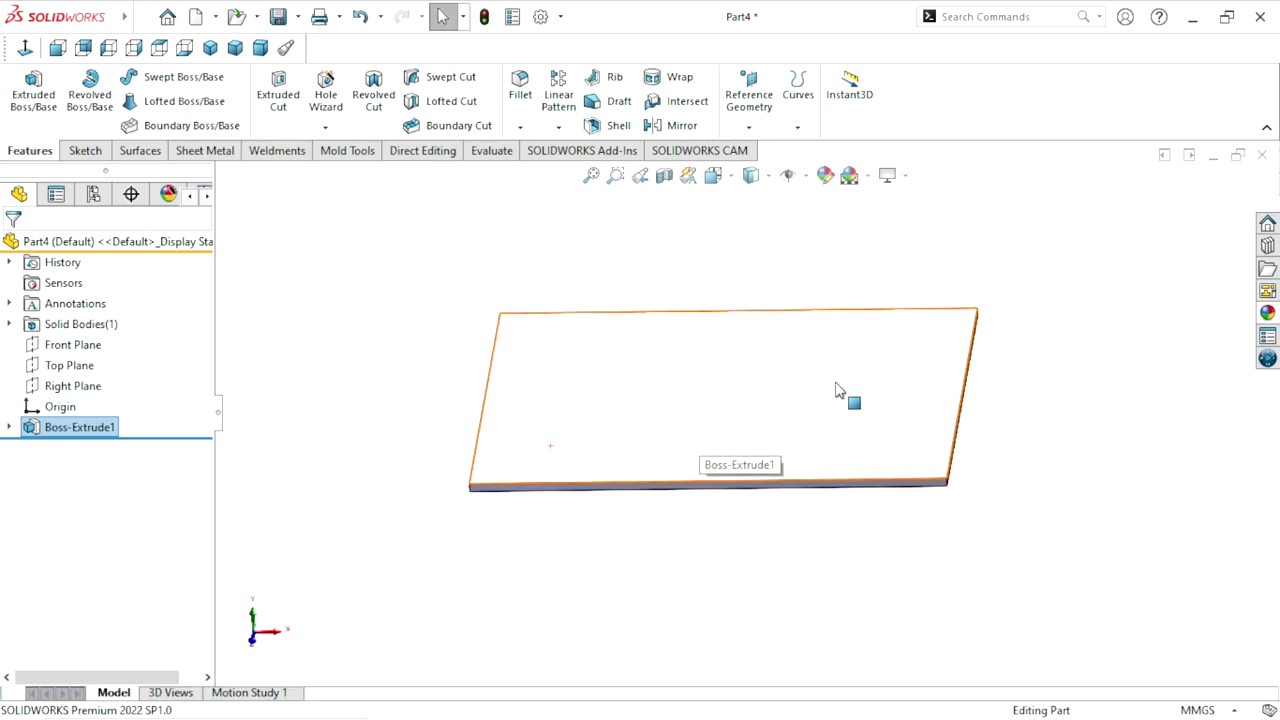
{"action": "left_click", "coordinate": [10, 429]}
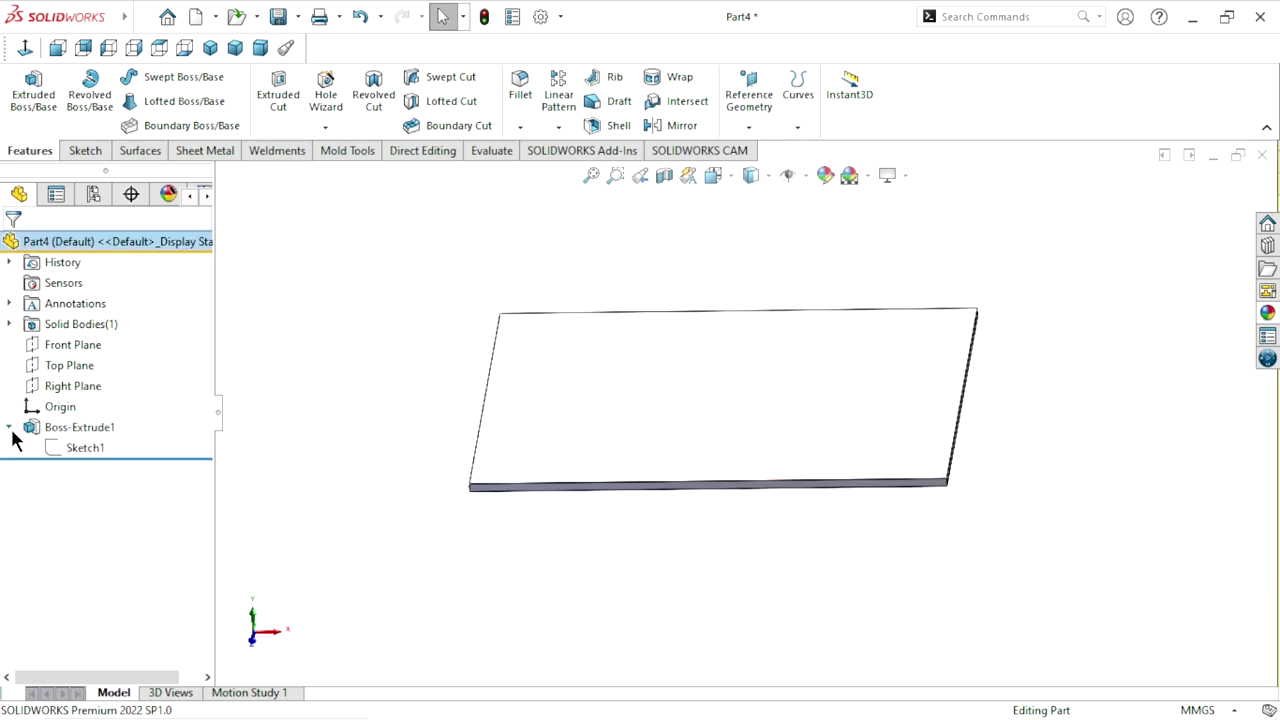
{"action": "left_click", "coordinate": [72, 448]}
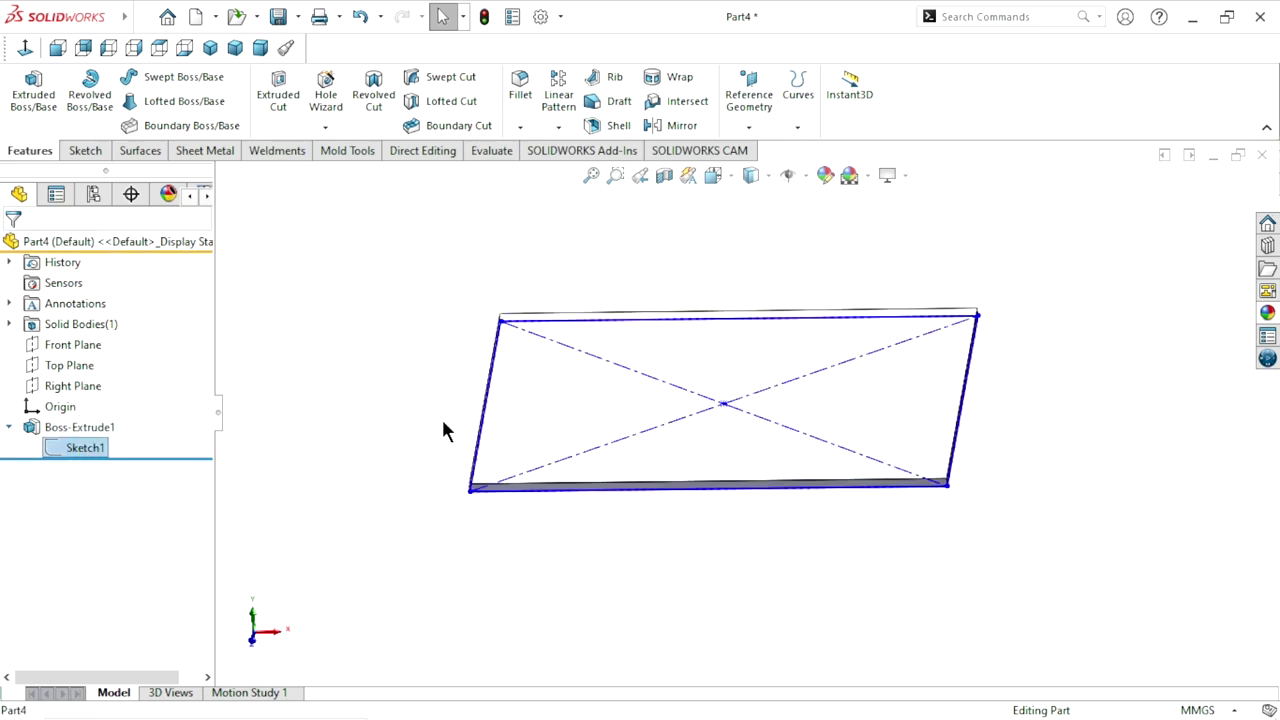
{"action": "left_click", "coordinate": [25, 47]}
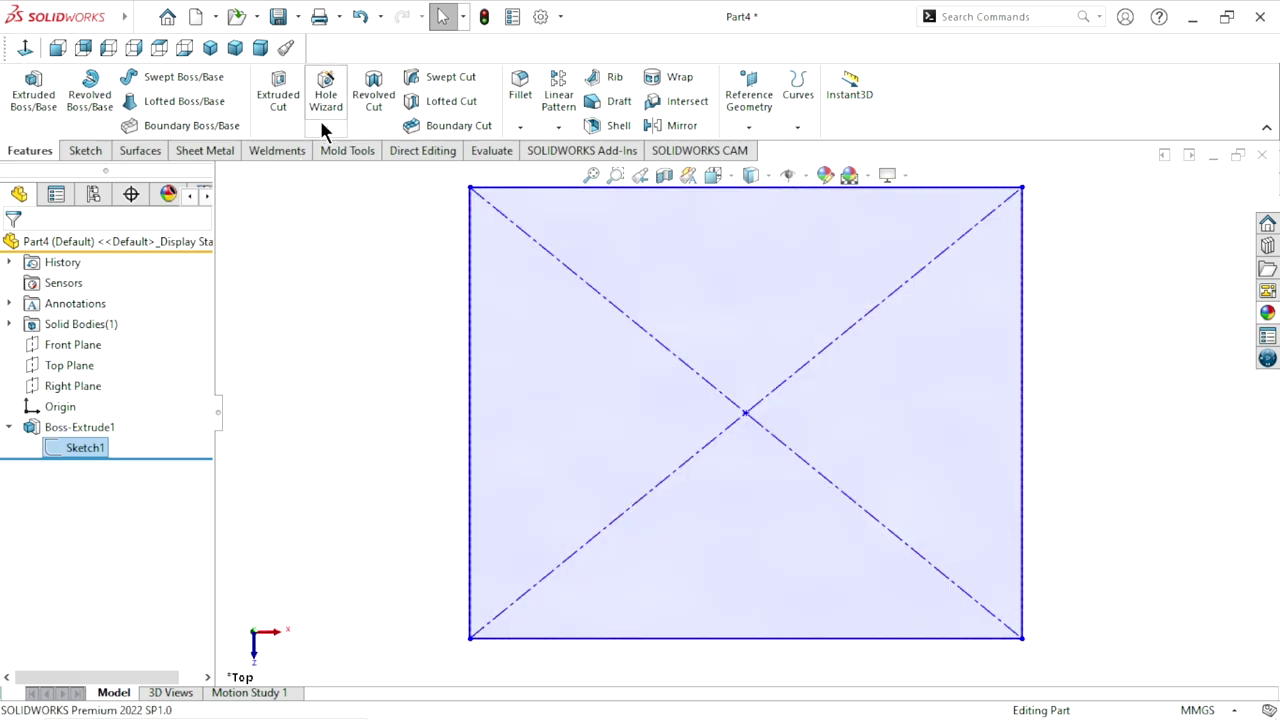
{"action": "left_click", "coordinate": [103, 152]}
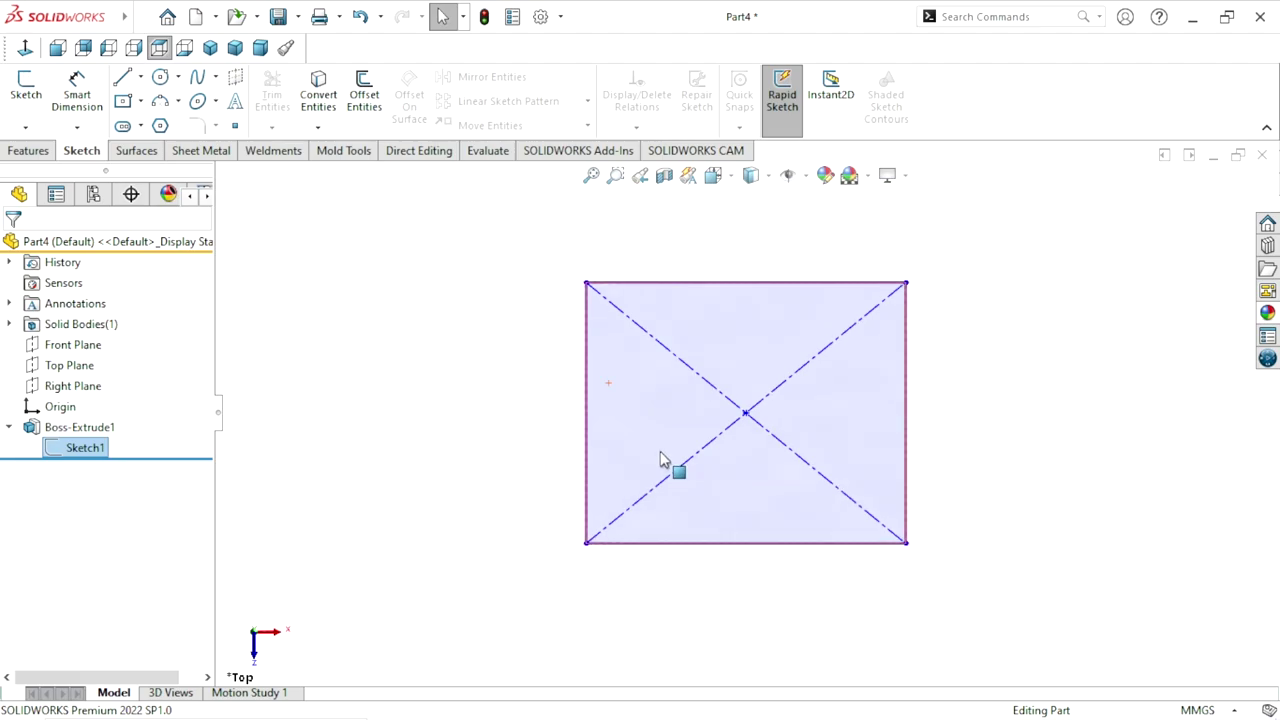
{"action": "scroll", "coordinate": [846, 423], "scroll_direction": "up", "scroll_amount": 2}
{"action": "left_click", "coordinate": [1014, 391]}
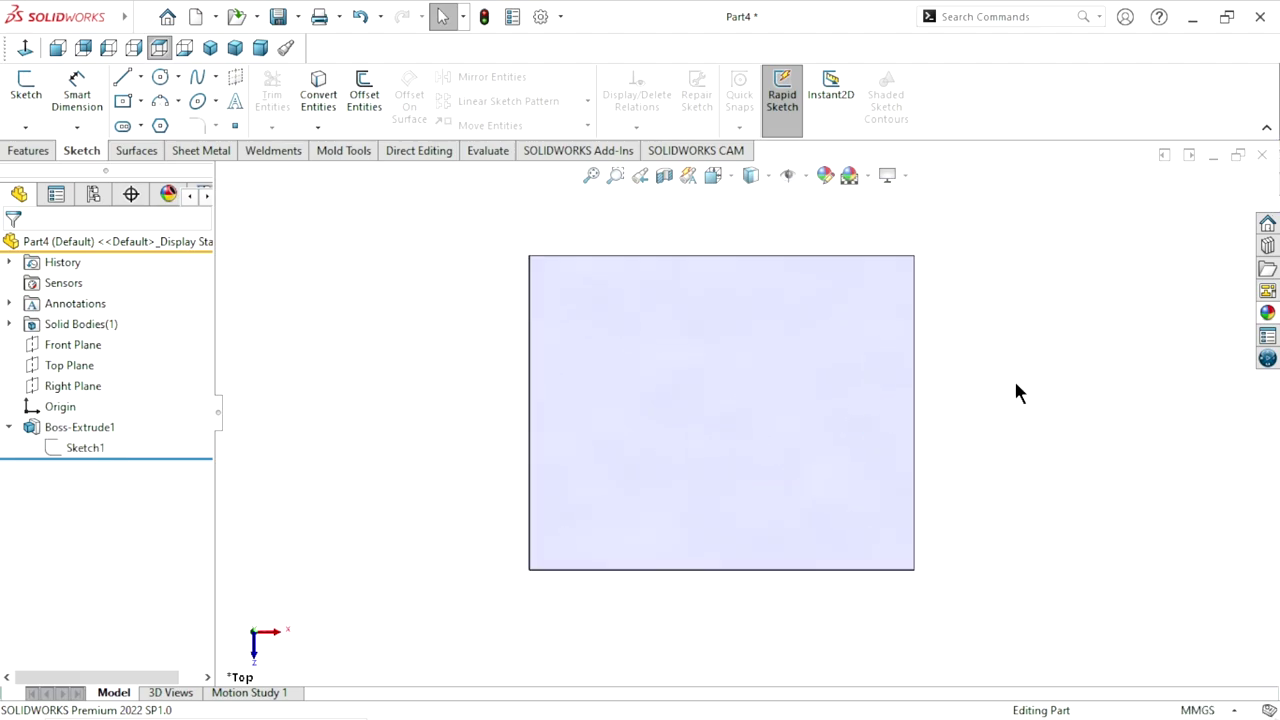
{"action": "left_click", "coordinate": [94, 449]}
{"action": "left_click", "coordinate": [109, 383]}
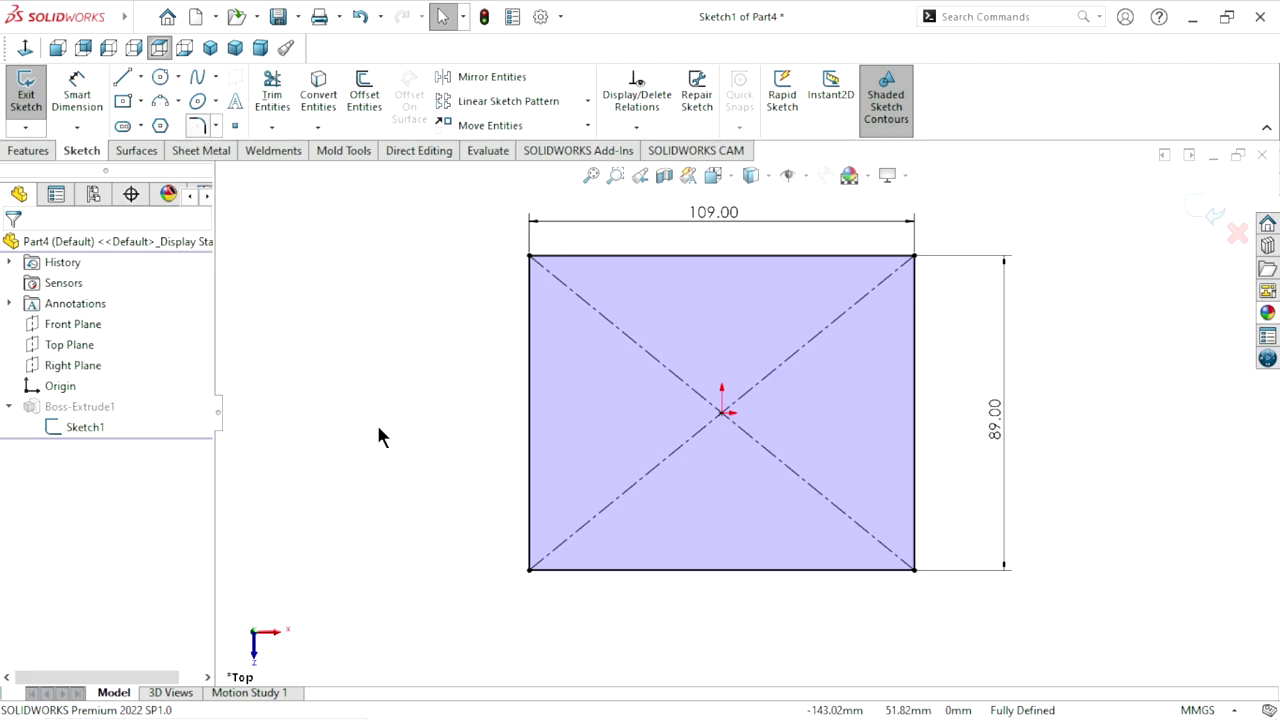
Round all four rectangle corners with 9 mm sketch fillets and exit the sketch
{"action": "key", "text": "f"}
{"action": "type", "text": "9"}
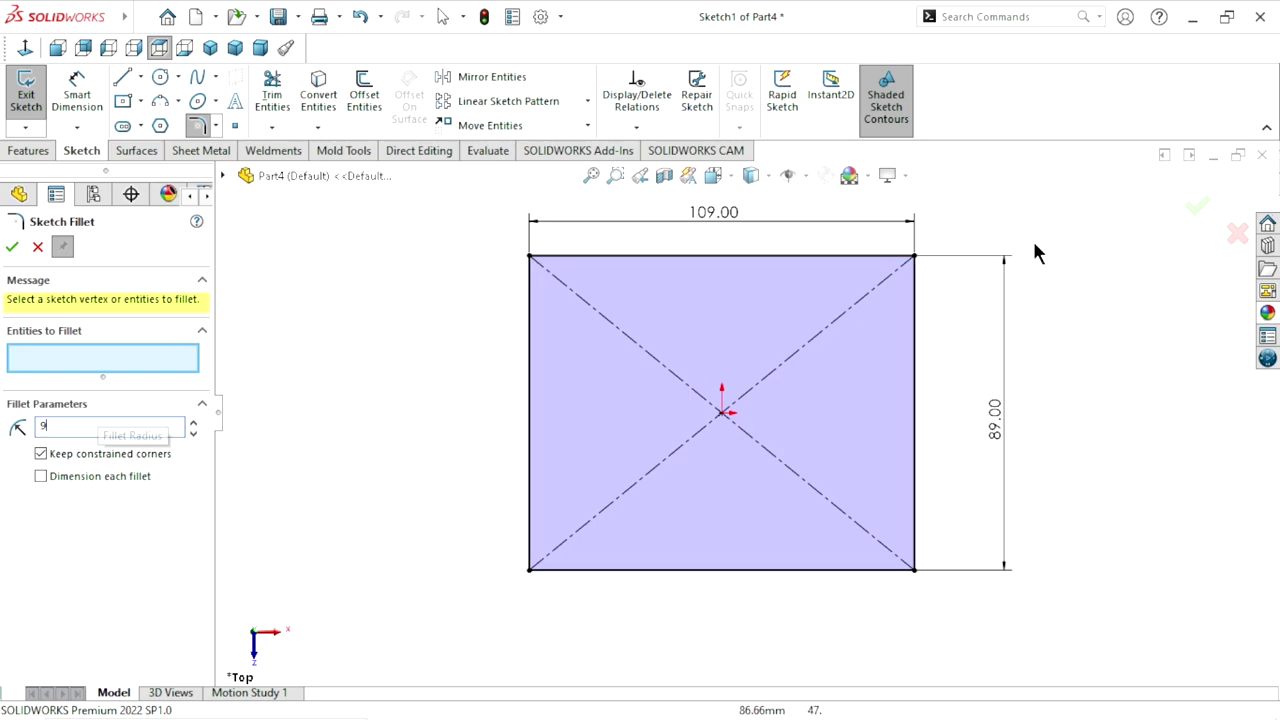
{"action": "key", "text": "Return"}
{"action": "left_click_drag", "start_coordinate": [894, 567], "coordinate": [455, 623]}
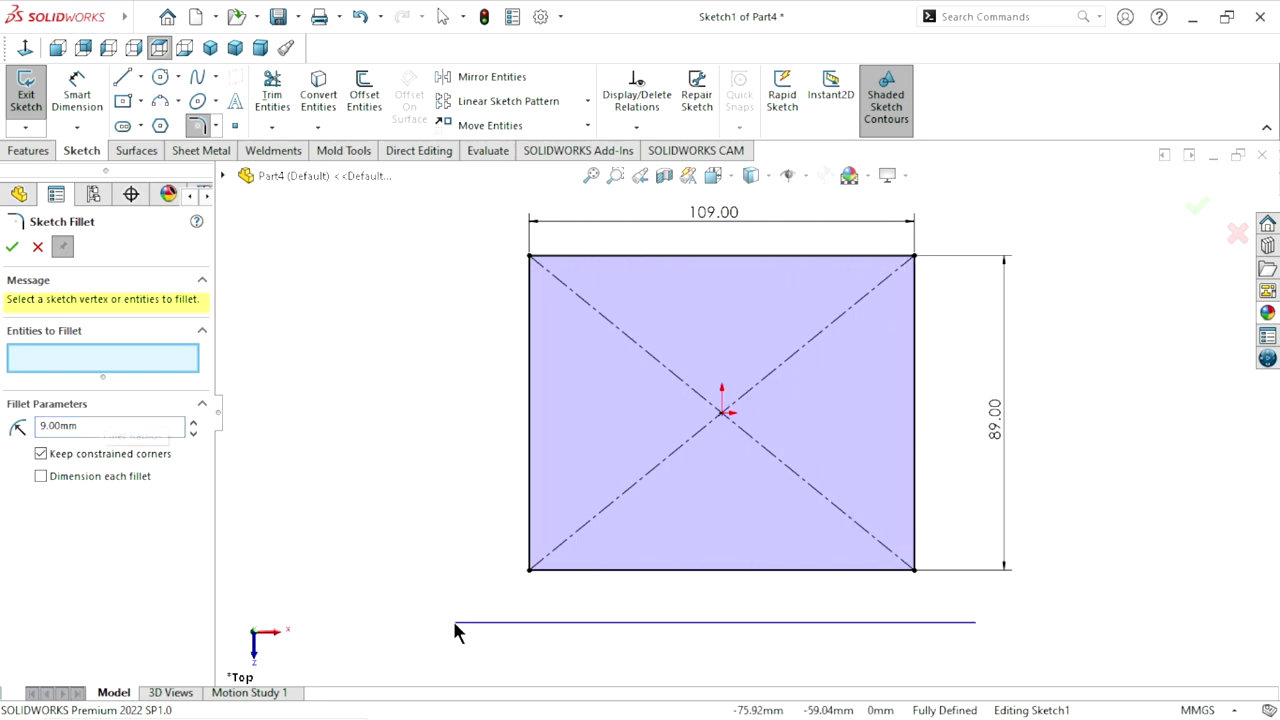
{"action": "left_click", "coordinate": [12, 250]}
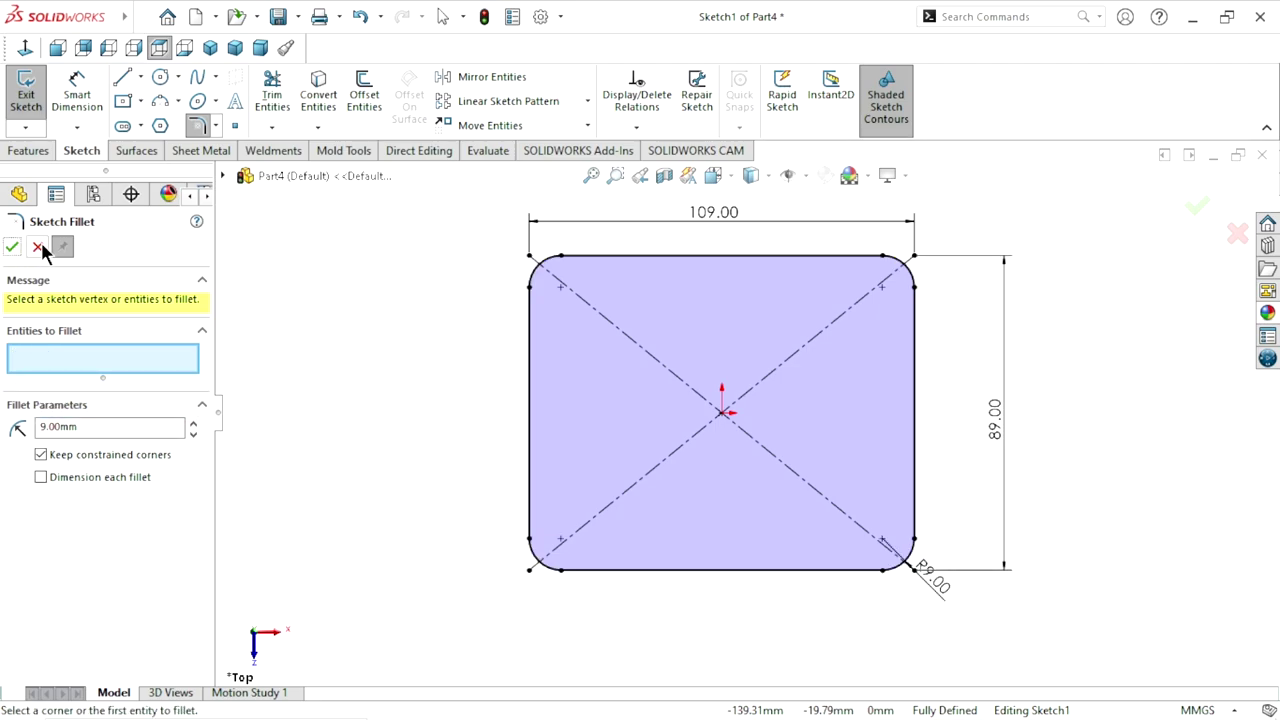
{"action": "left_click", "coordinate": [1212, 215]}
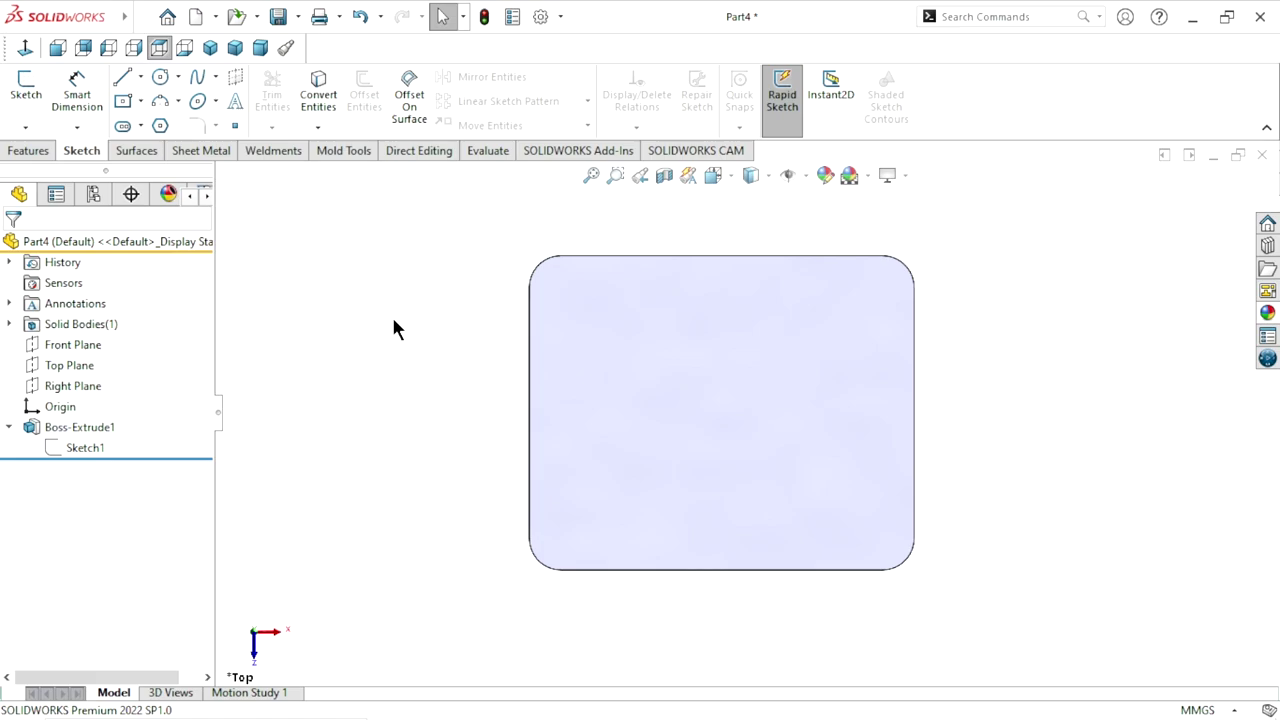
Start a sketch on the plate's top face and draw a centre rectangle from the origin
{"action": "scroll", "coordinate": [759, 410], "scroll_direction": "up", "scroll_amount": 3}
{"action": "scroll", "coordinate": [760, 409], "scroll_direction": "down", "scroll_amount": 2}
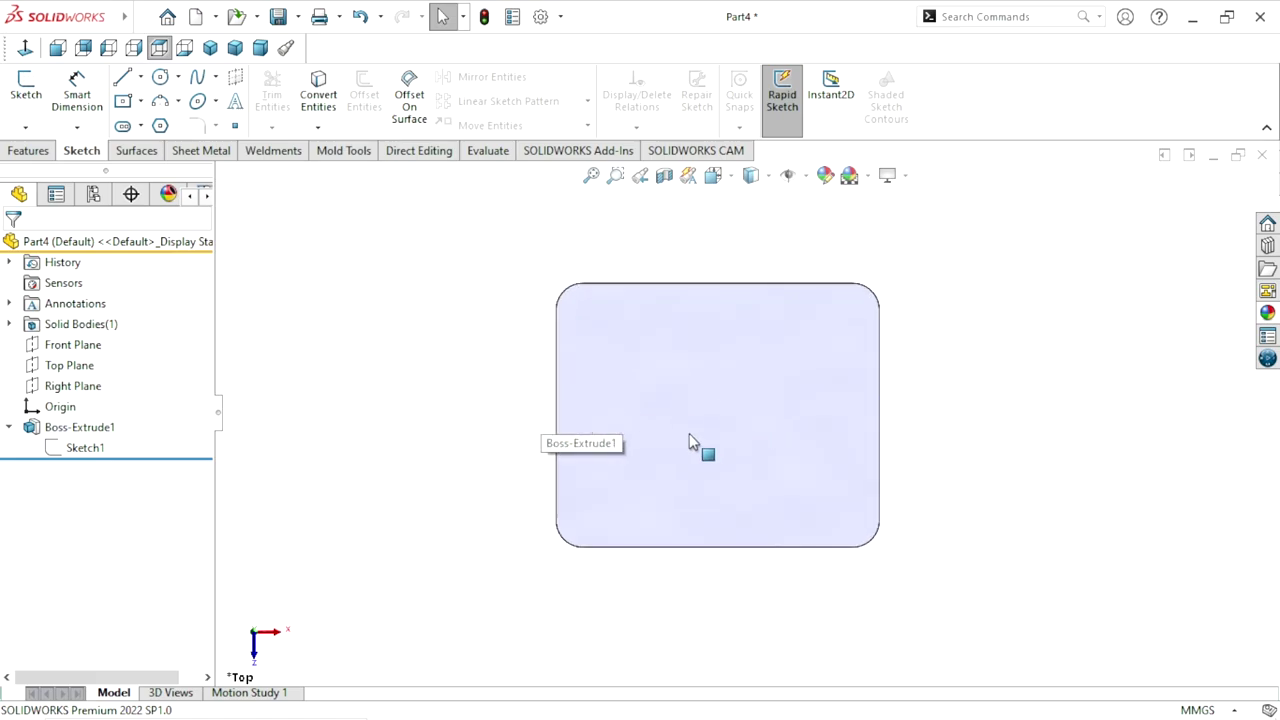
{"action": "left_click", "coordinate": [210, 48]}
{"action": "left_click", "coordinate": [804, 346]}
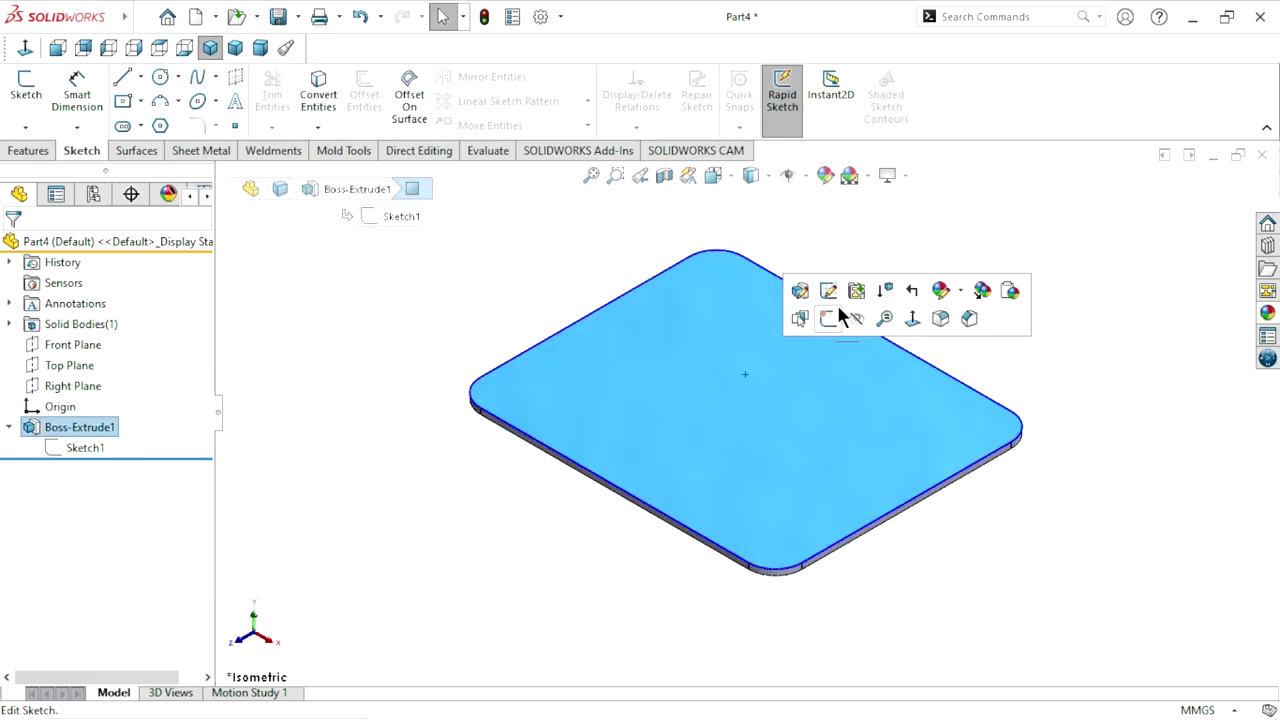
{"action": "left_click", "coordinate": [830, 318]}
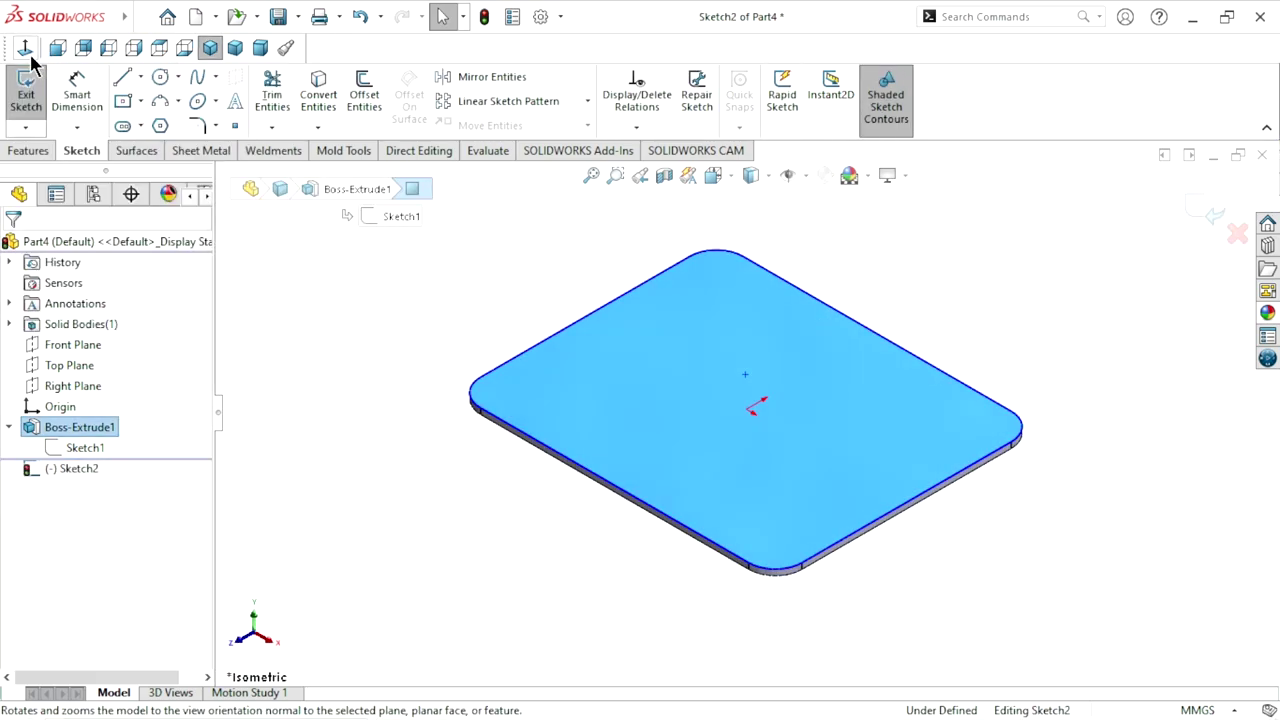
{"action": "left_click", "coordinate": [158, 48]}
{"action": "left_click", "coordinate": [125, 100]}
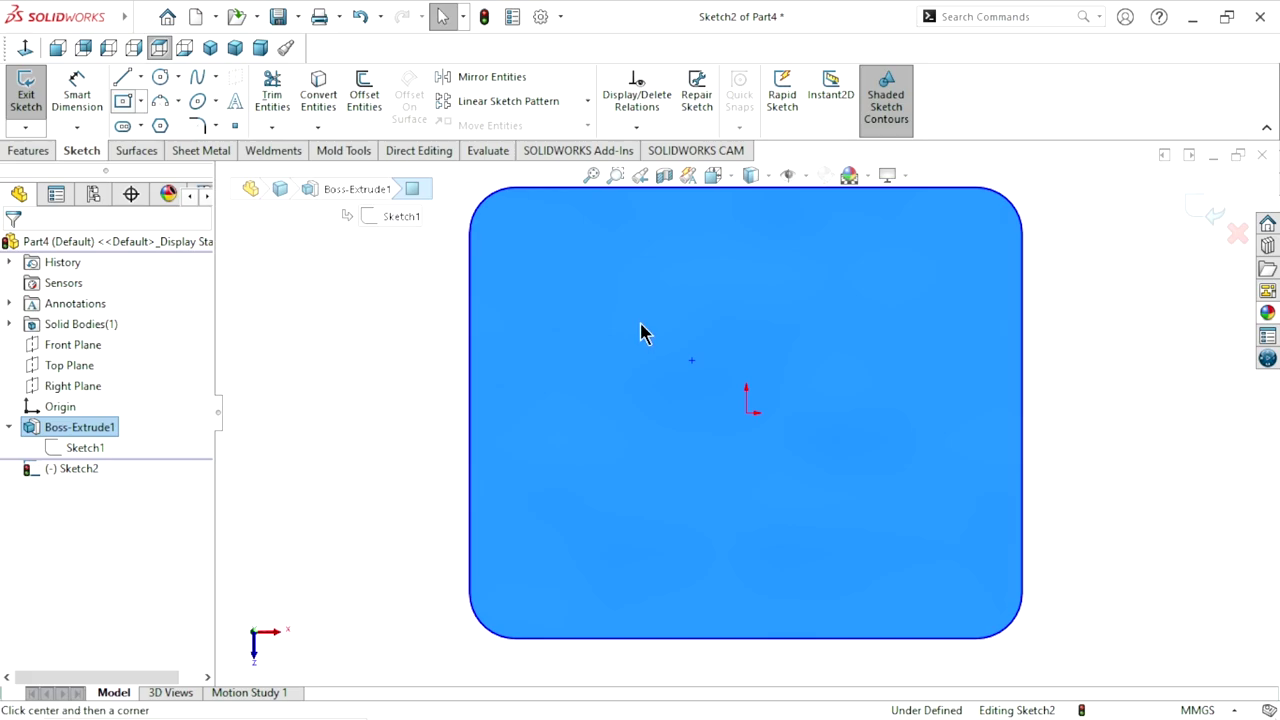
{"action": "left_click", "coordinate": [746, 413]}
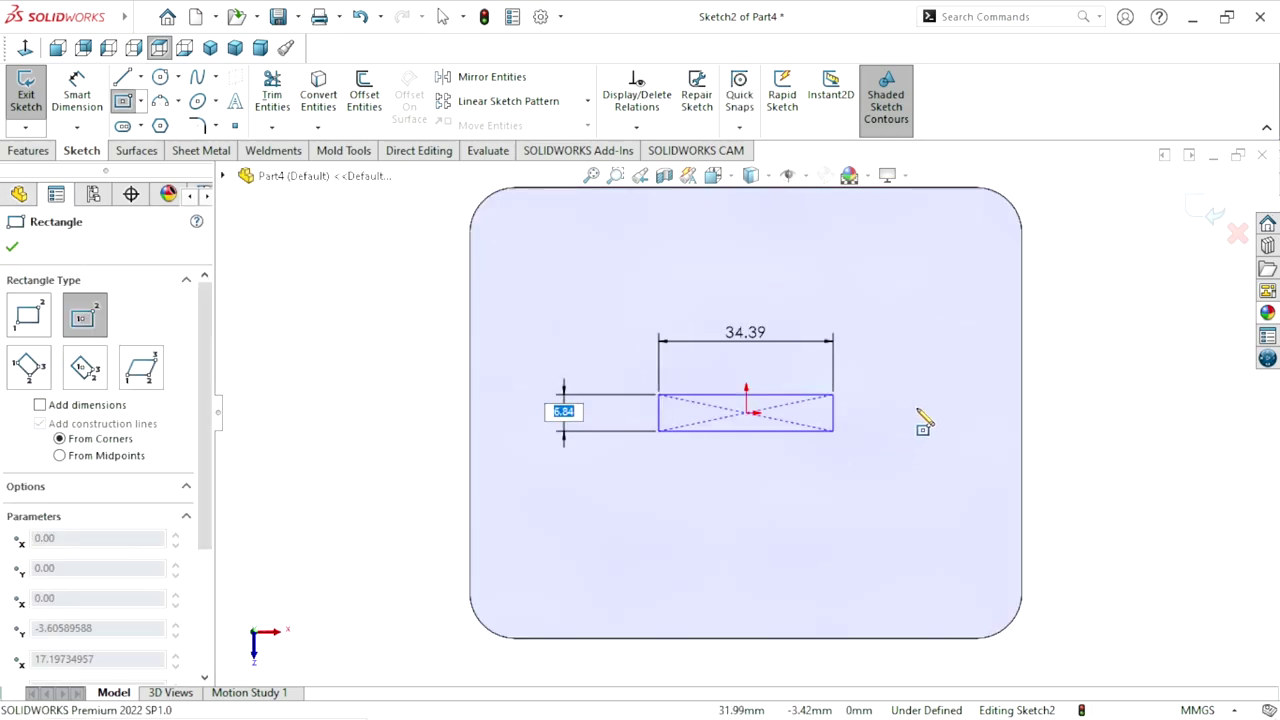
{"action": "left_click", "coordinate": [942, 263]}
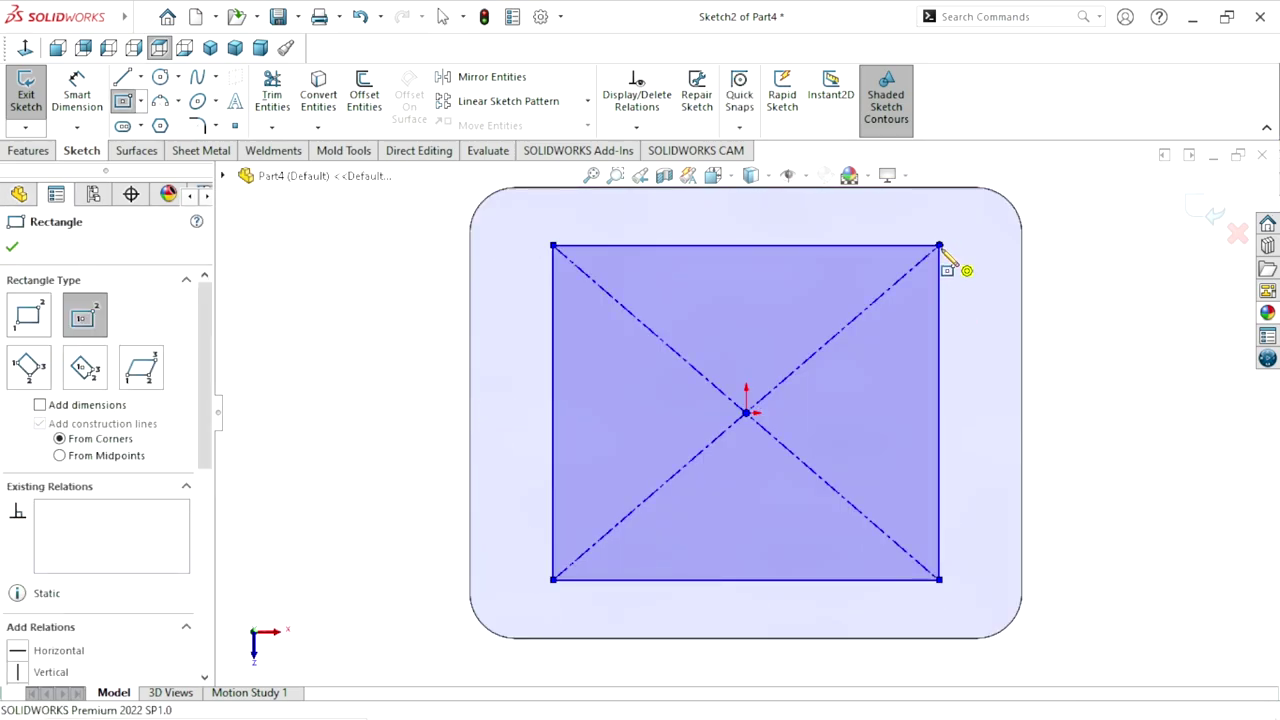
{"action": "key", "text": "f"}
Dimension the inner rectangle 93 mm wide by 70 mm tall
{"action": "left_click", "coordinate": [77, 97]}
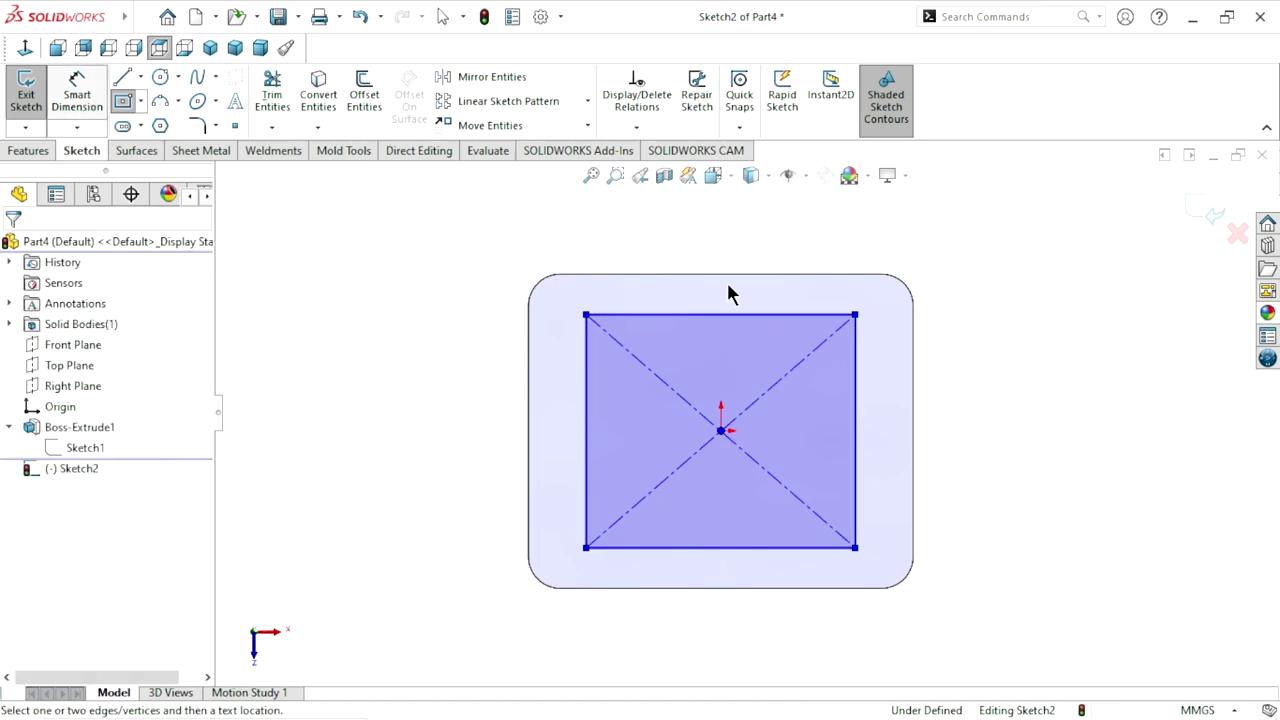
{"action": "left_click", "coordinate": [728, 241]}
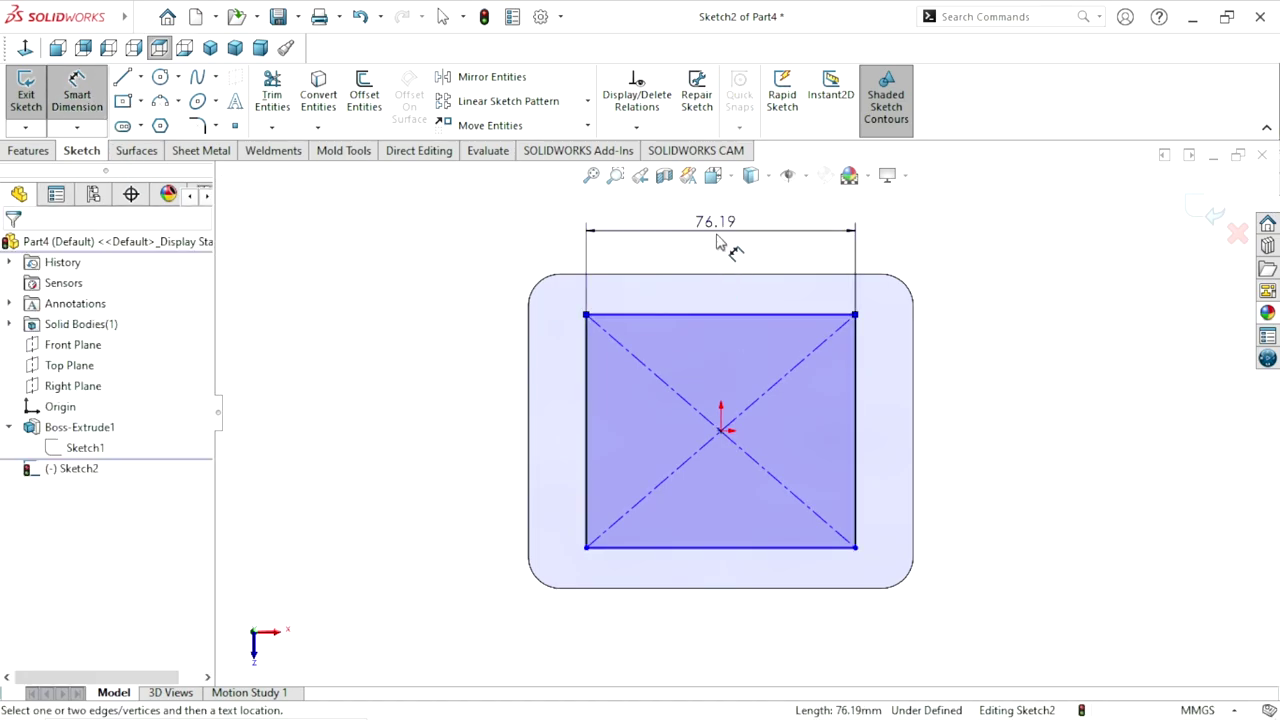
{"action": "left_click", "coordinate": [720, 243]}
{"action": "type", "text": "93"}
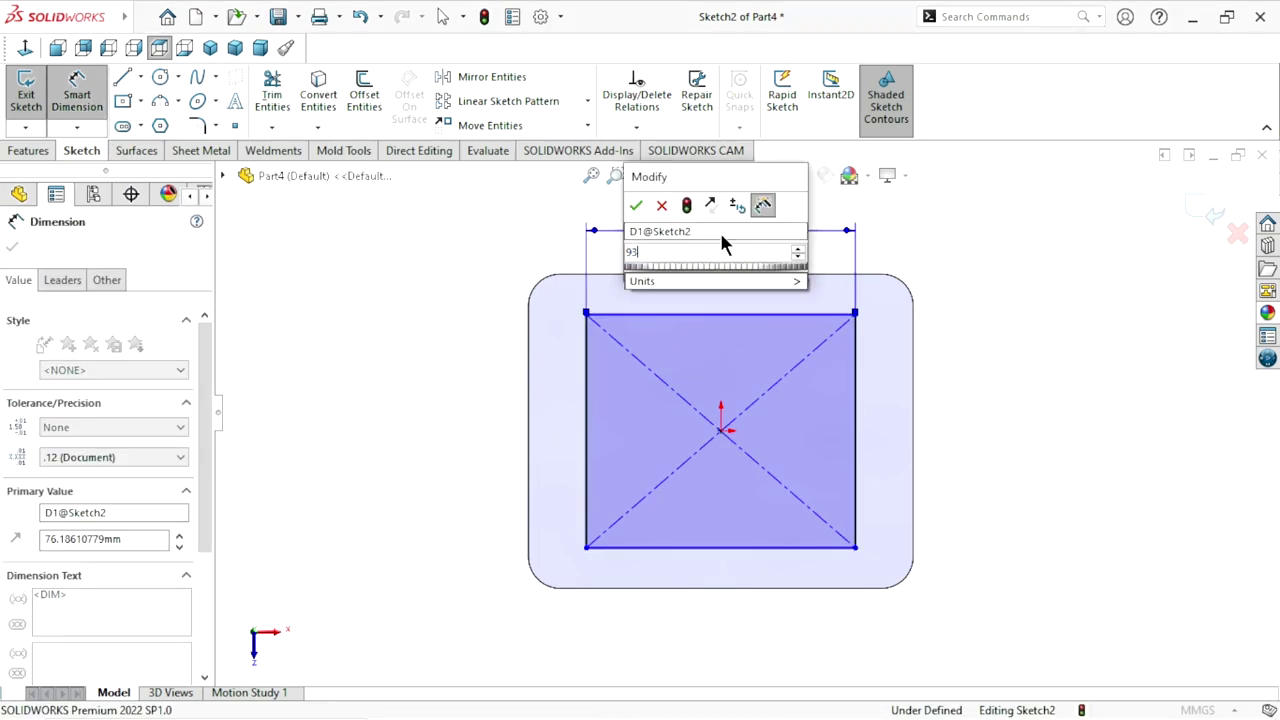
{"action": "left_click", "coordinate": [635, 208]}
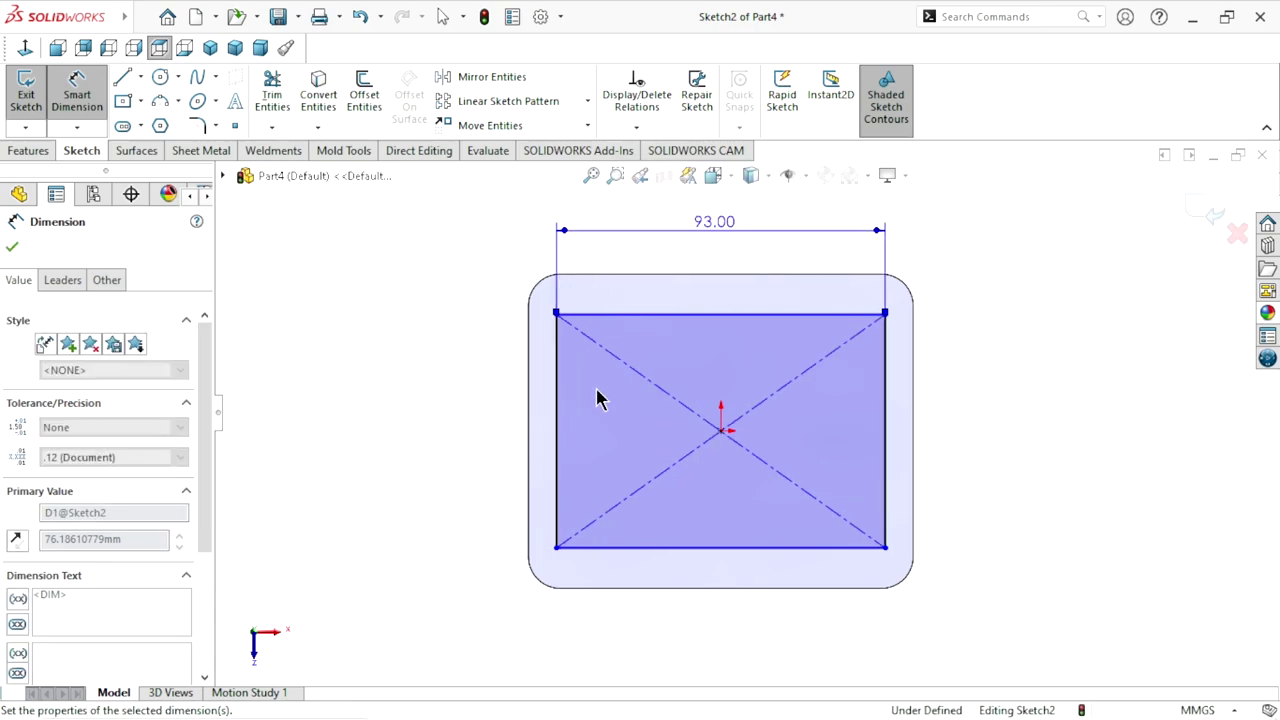
{"action": "left_click", "coordinate": [557, 448]}
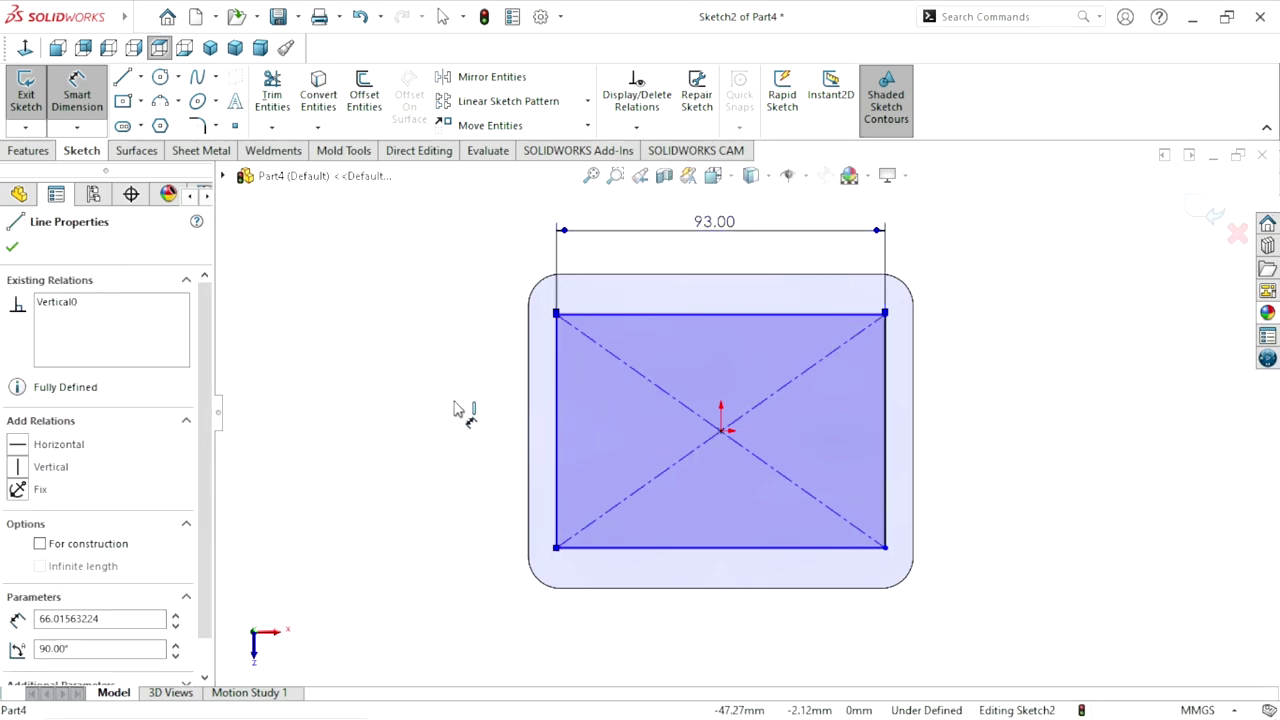
{"action": "left_click", "coordinate": [461, 408]}
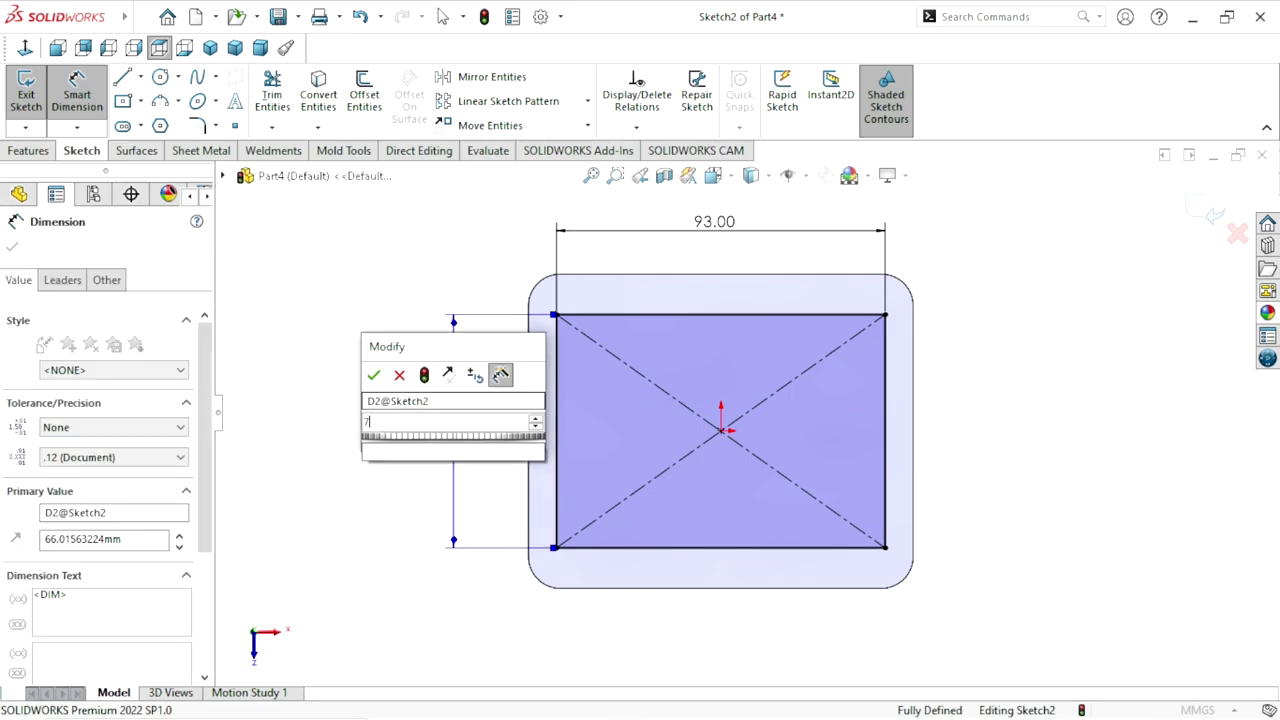
{"action": "type", "text": "70"}
{"action": "left_click", "coordinate": [373, 377]}
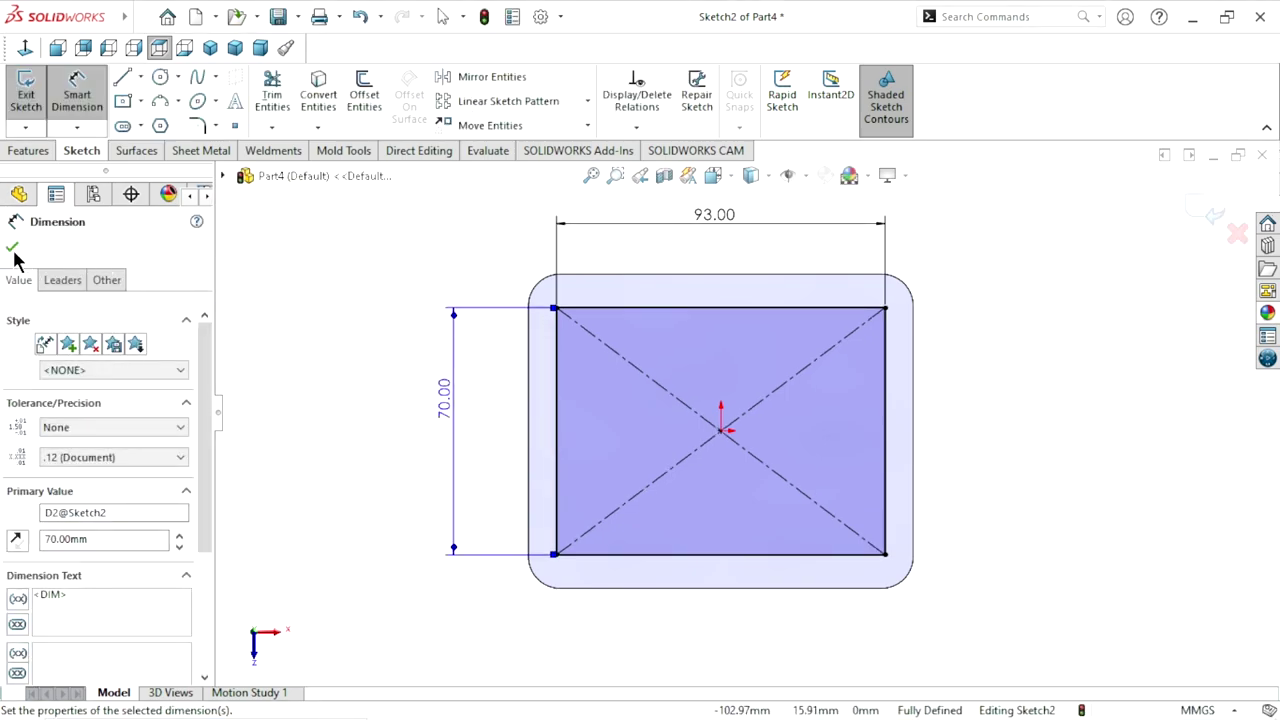
{"action": "left_click", "coordinate": [12, 247]}
{"action": "left_click", "coordinate": [28, 150]}
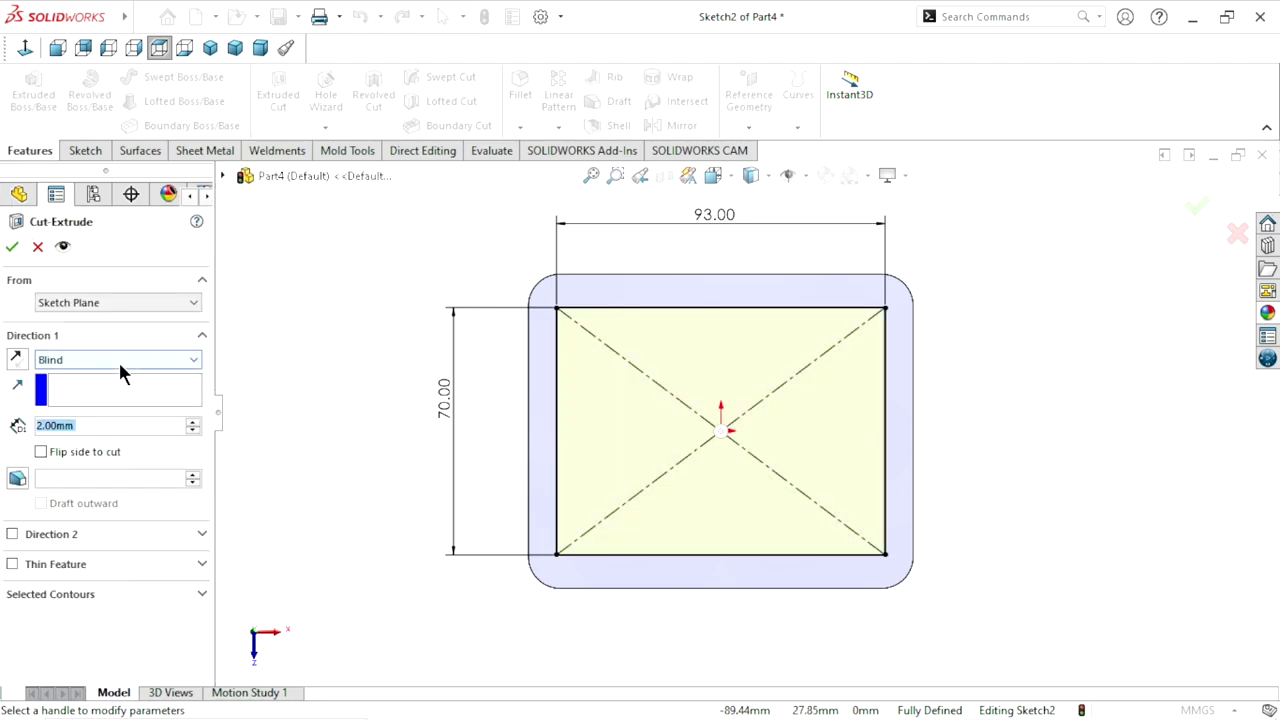
Cut the 93 × 70 mm rectangle Through All, then return to the isometric view
{"action": "left_click", "coordinate": [118, 359]}
{"action": "left_click", "coordinate": [114, 389]}
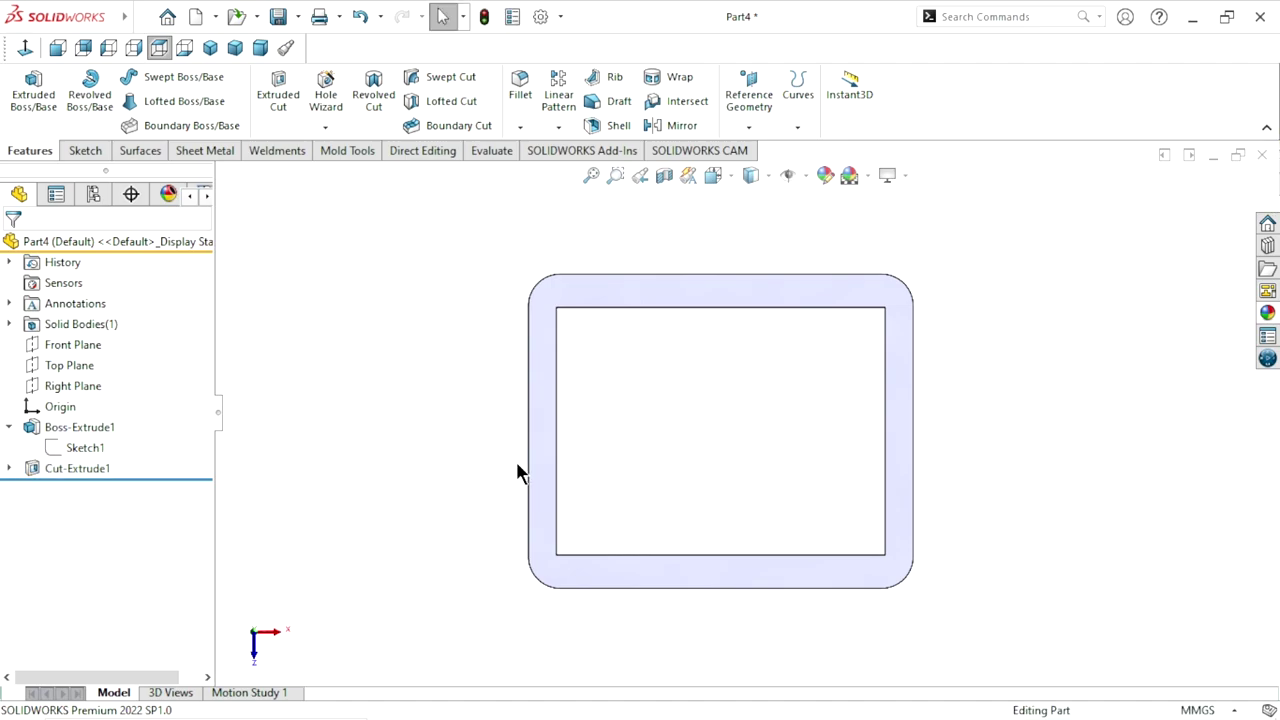
{"action": "mouse_move", "coordinate": [515, 465]}
{"action": "middle_mouse_down"}
{"action": "mouse_move", "coordinate": [590, 460]}
{"action": "mouse_move", "coordinate": [623, 237]}
{"action": "mouse_move", "coordinate": [608, 346]}
{"action": "mouse_move", "coordinate": [570, 313]}
{"action": "middle_mouse_up"}
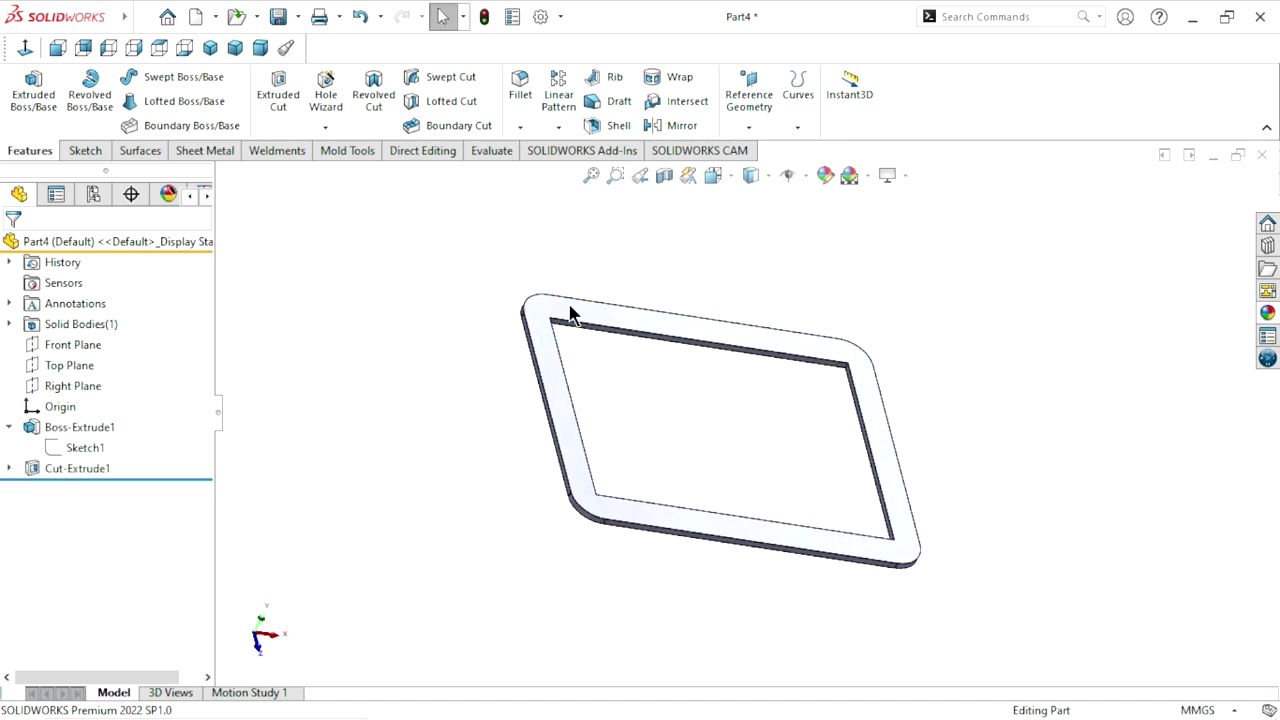
{"action": "left_click", "coordinate": [210, 48]}
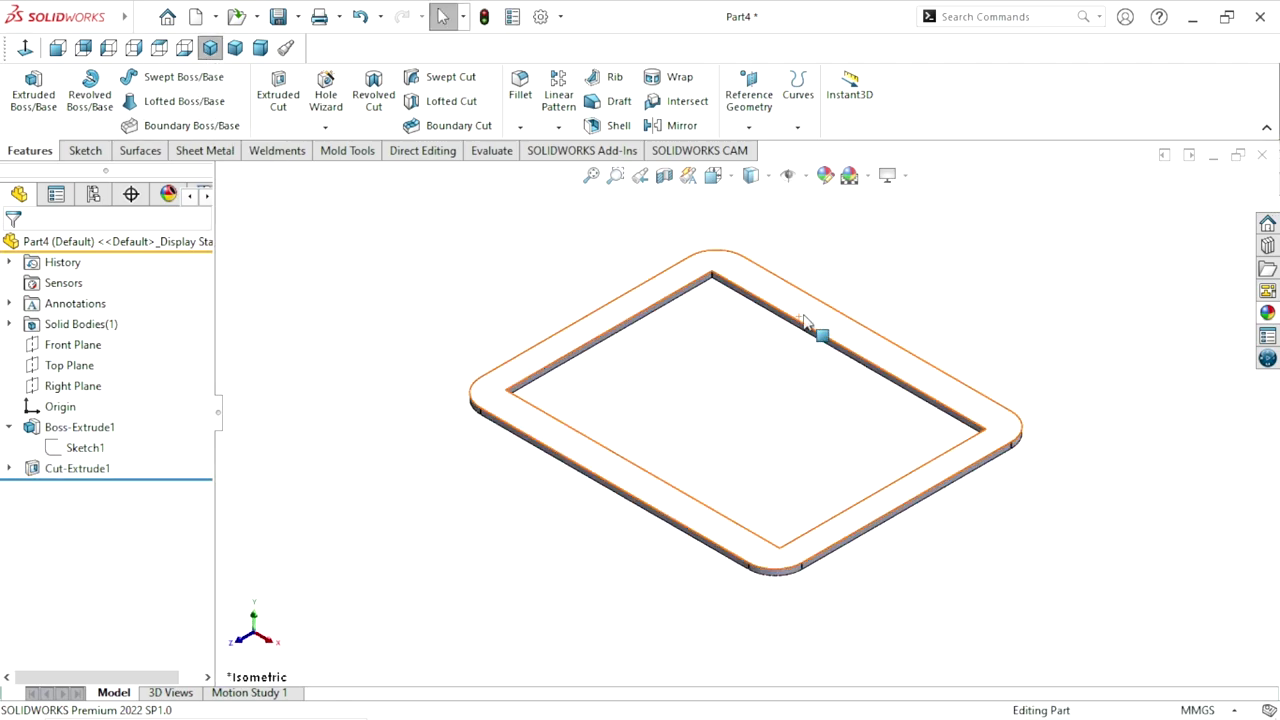
Start a new sketch on the frame's top face, viewed face-on
{"action": "left_click", "coordinate": [803, 314]}
{"action": "left_click", "coordinate": [886, 258]}
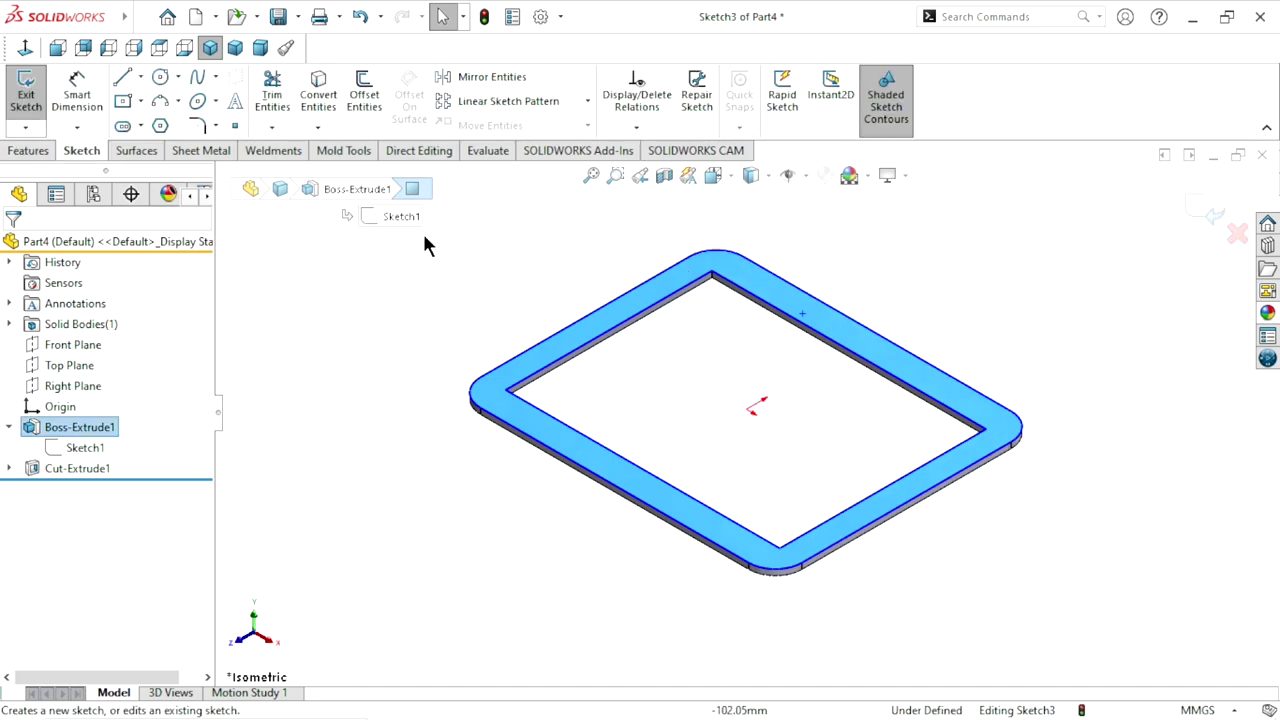
{"action": "left_click", "coordinate": [25, 48]}
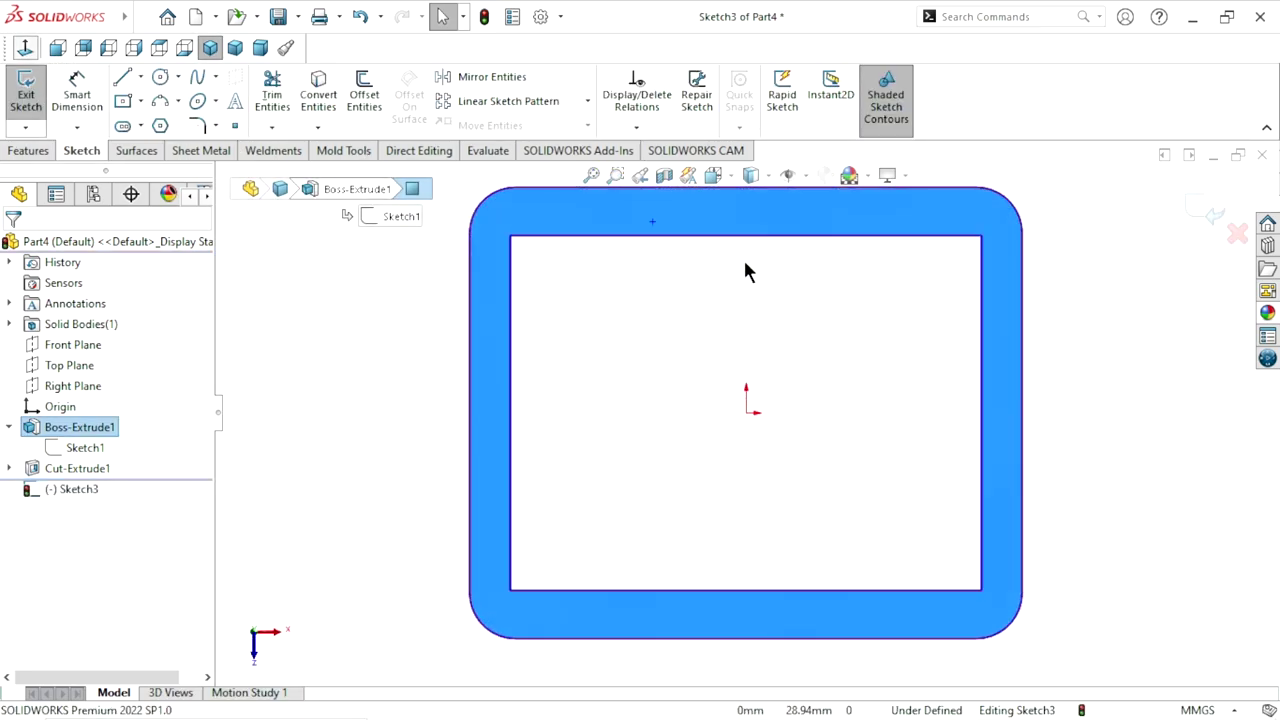
Offset the opening's four edges 3 mm with the direction reversed inward
{"action": "left_click", "coordinate": [735, 238]}
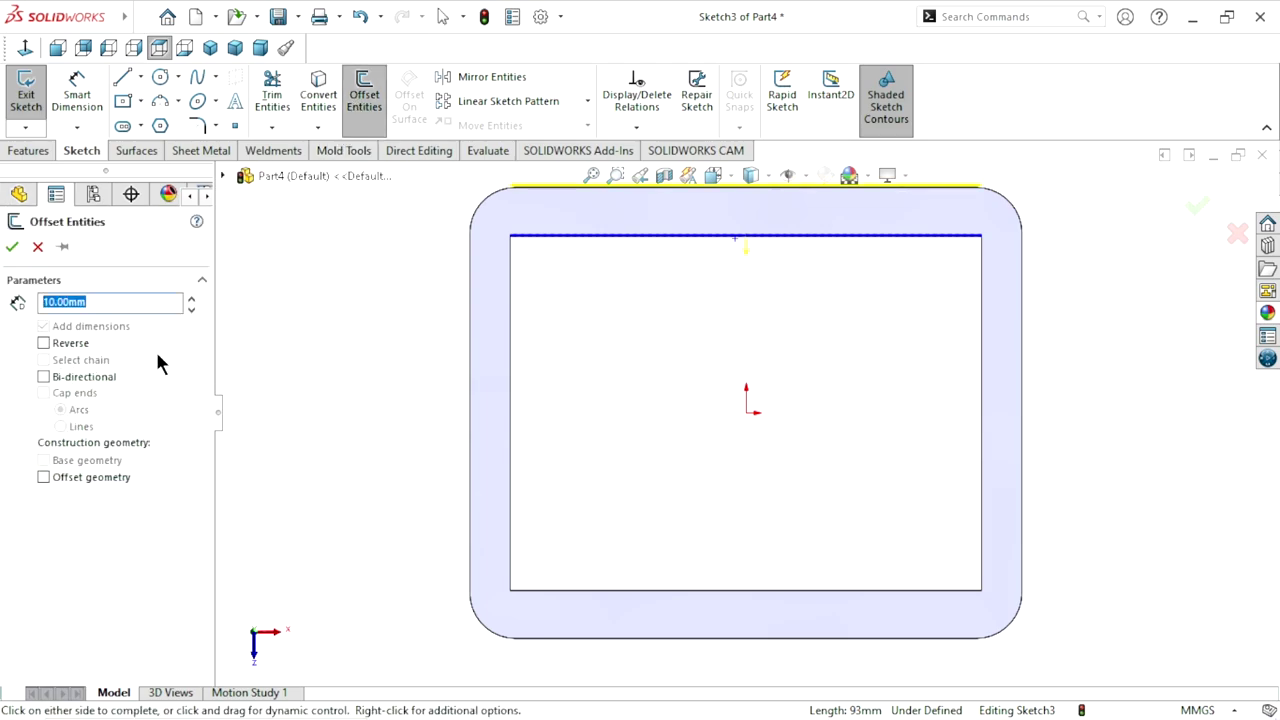
{"action": "left_click", "coordinate": [512, 399]}
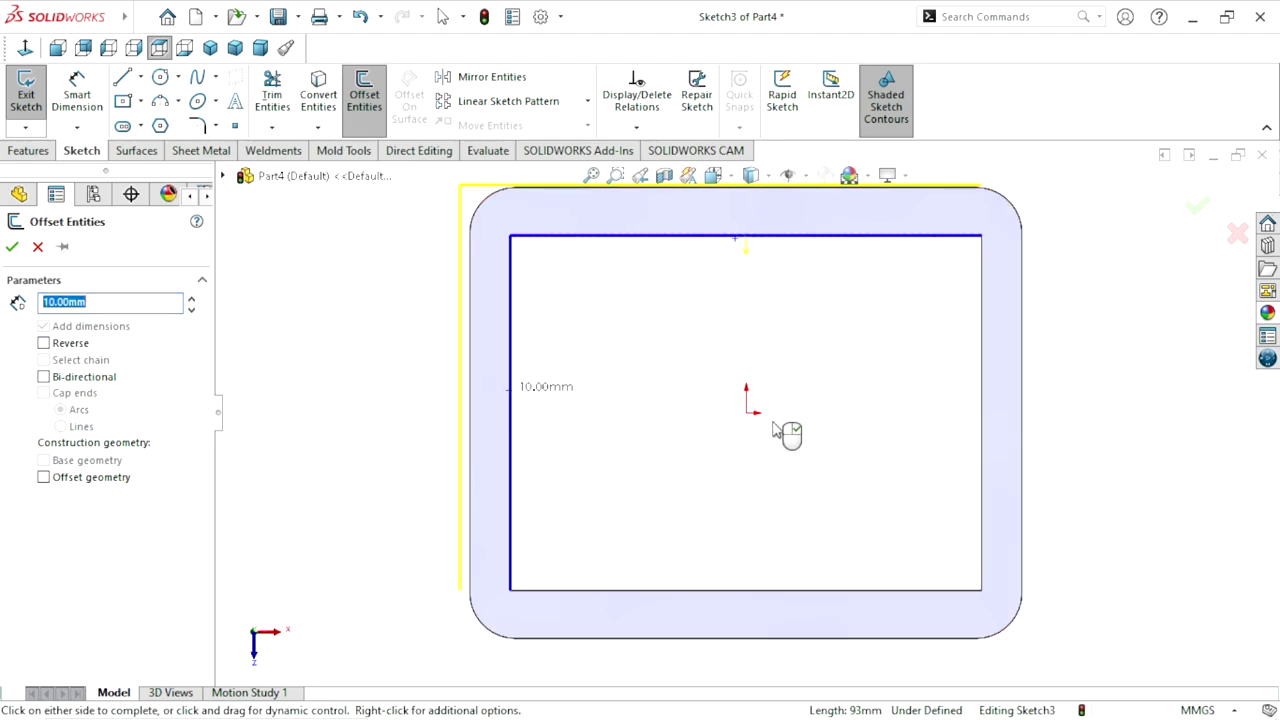
{"action": "left_click", "coordinate": [981, 414]}
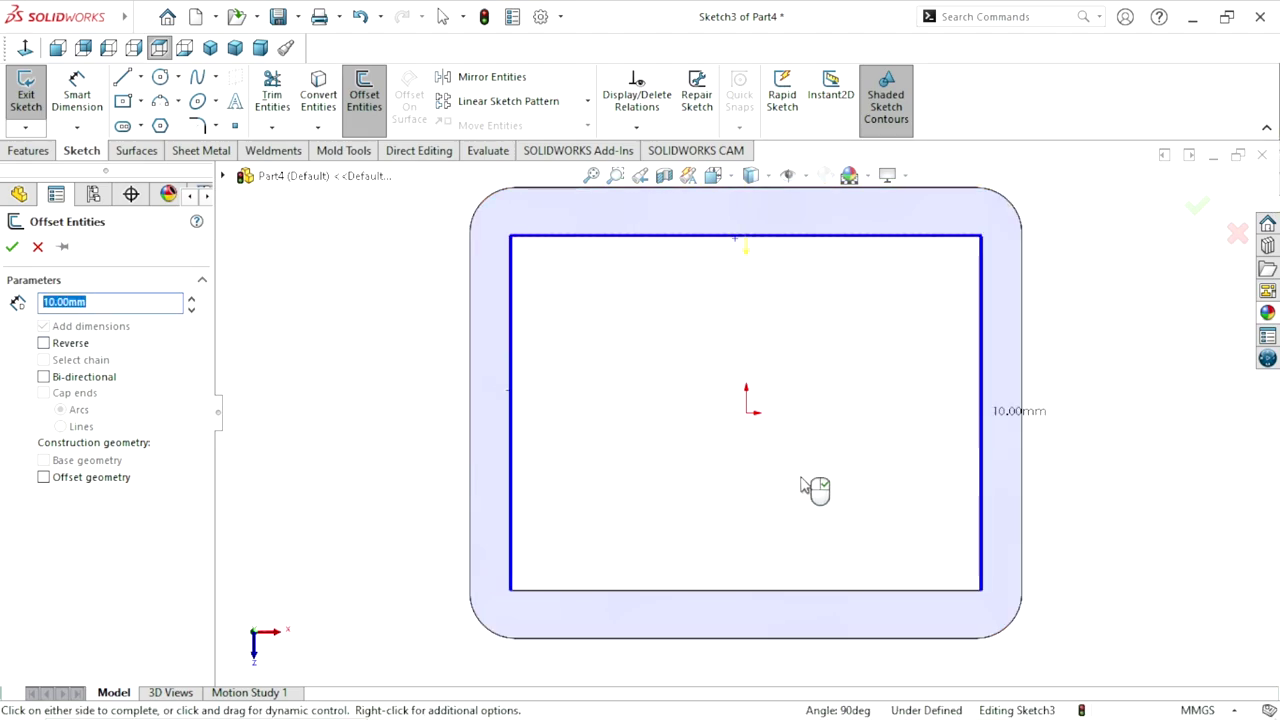
{"action": "left_click", "coordinate": [608, 590]}
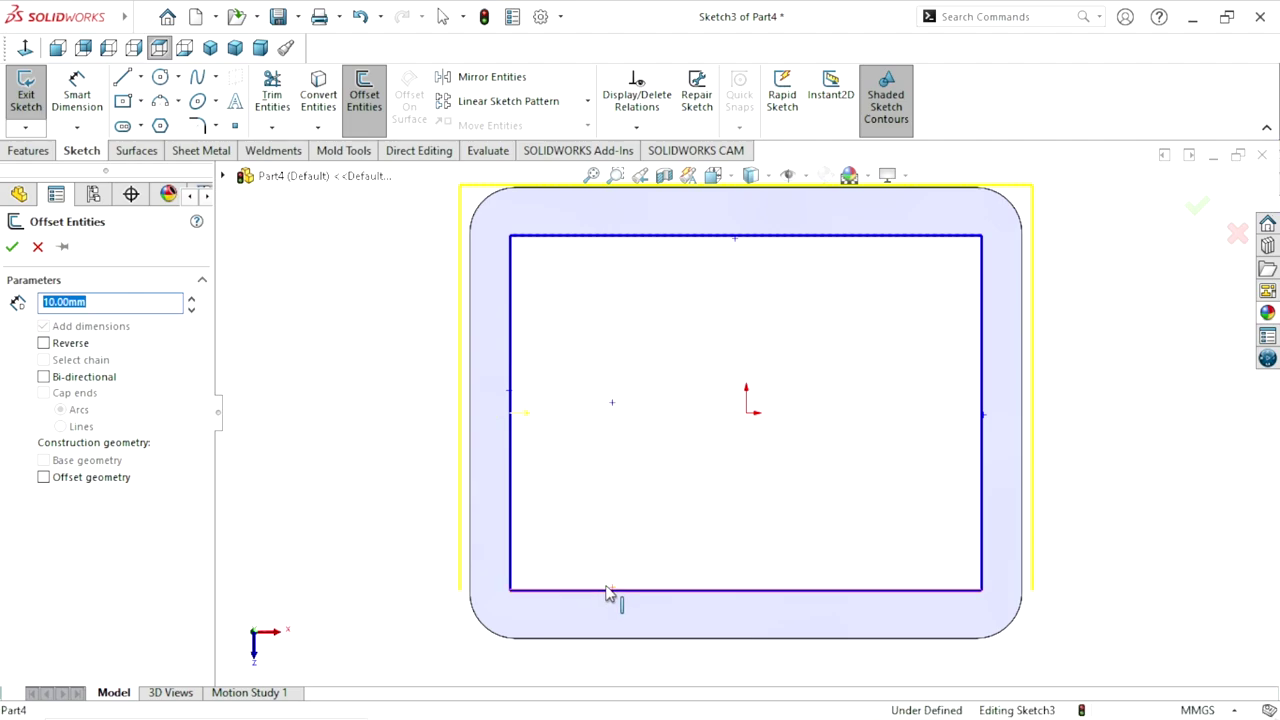
{"action": "left_click", "coordinate": [44, 343]}
{"action": "type", "text": "3"}
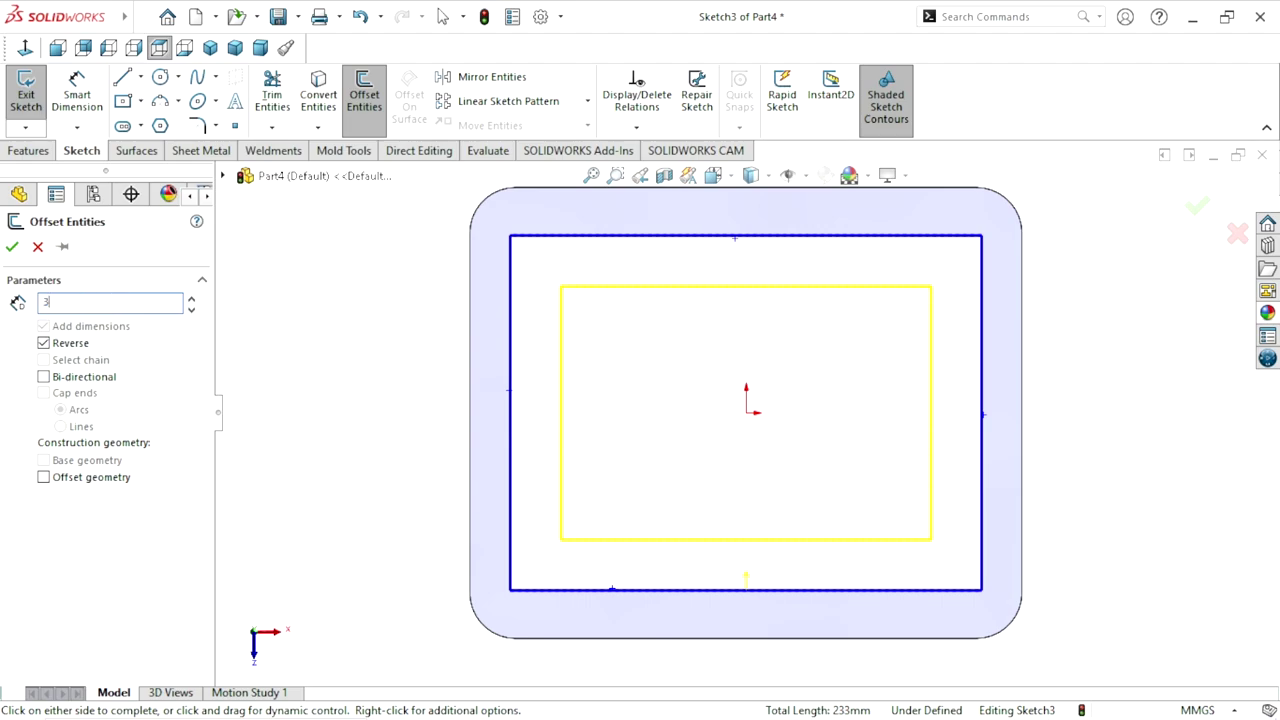
{"action": "key", "text": "Return"}
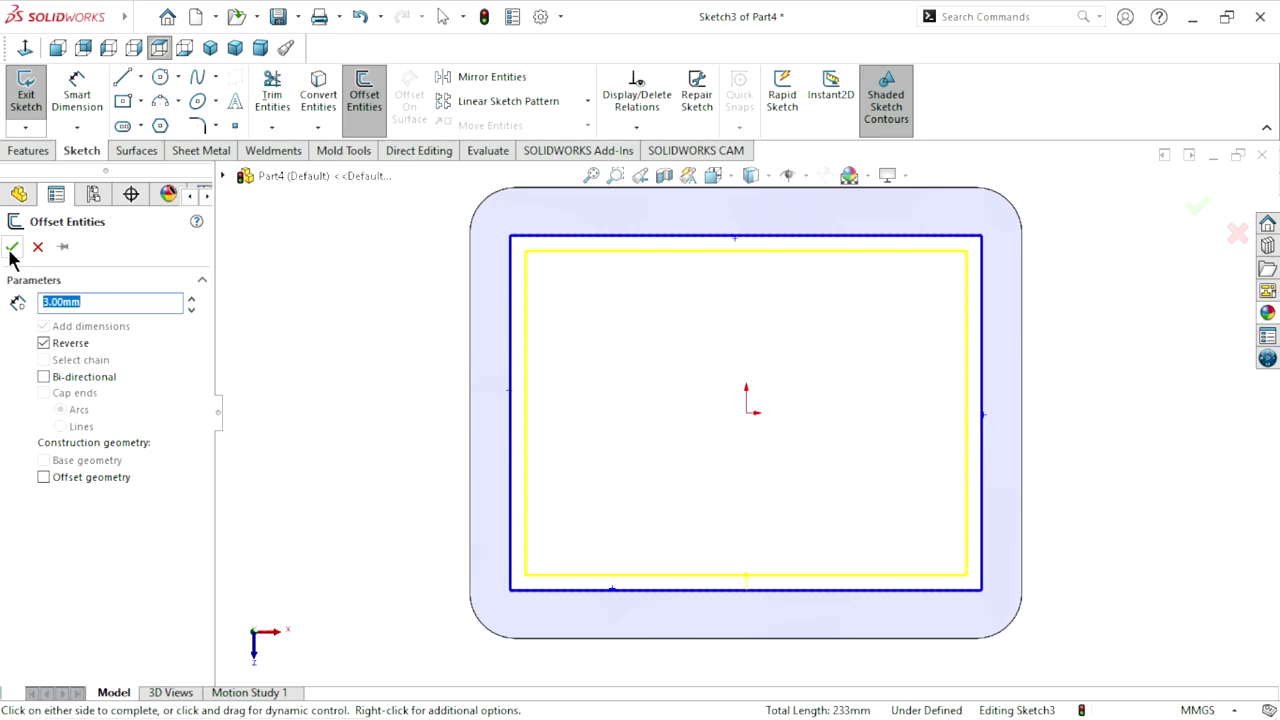
Undo the inward offset and redo the opening outline offset at 3 mm
{"action": "scroll", "coordinate": [671, 471], "scroll_direction": "up", "scroll_amount": 2}
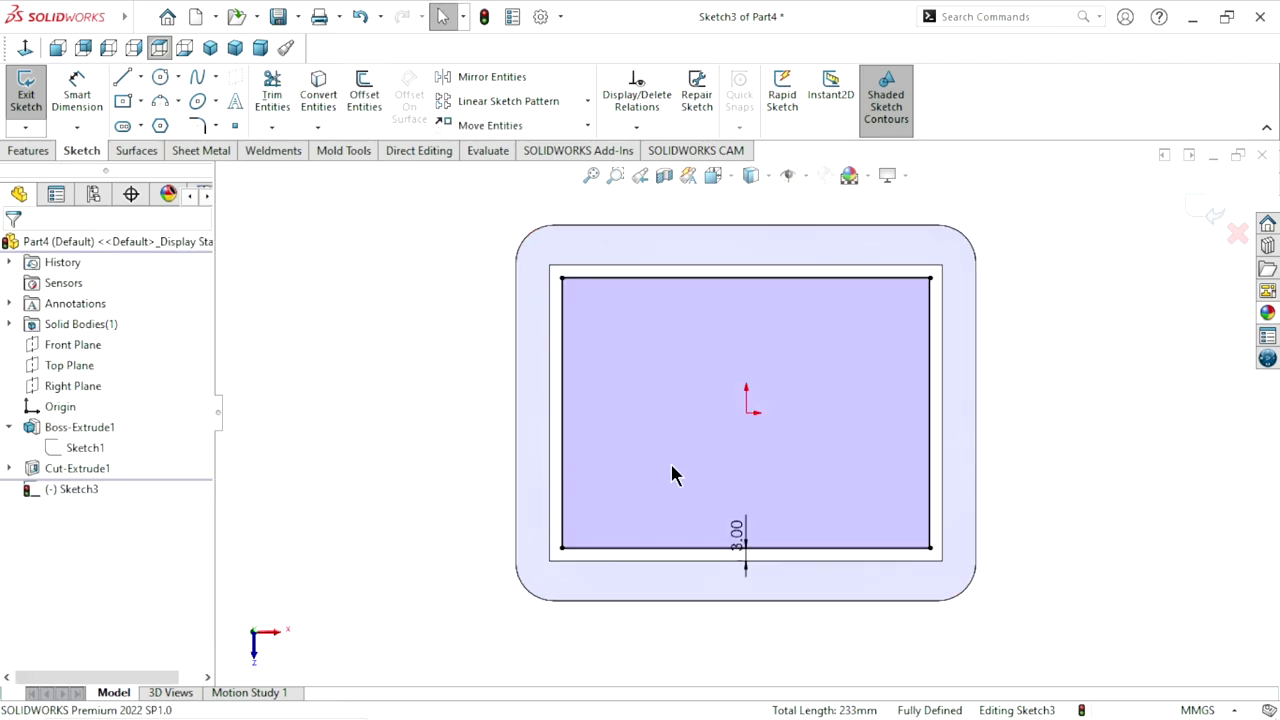
{"action": "scroll", "coordinate": [812, 407], "scroll_direction": "down", "scroll_amount": 1}
{"action": "scroll", "coordinate": [780, 445], "scroll_direction": "down", "scroll_amount": 2}
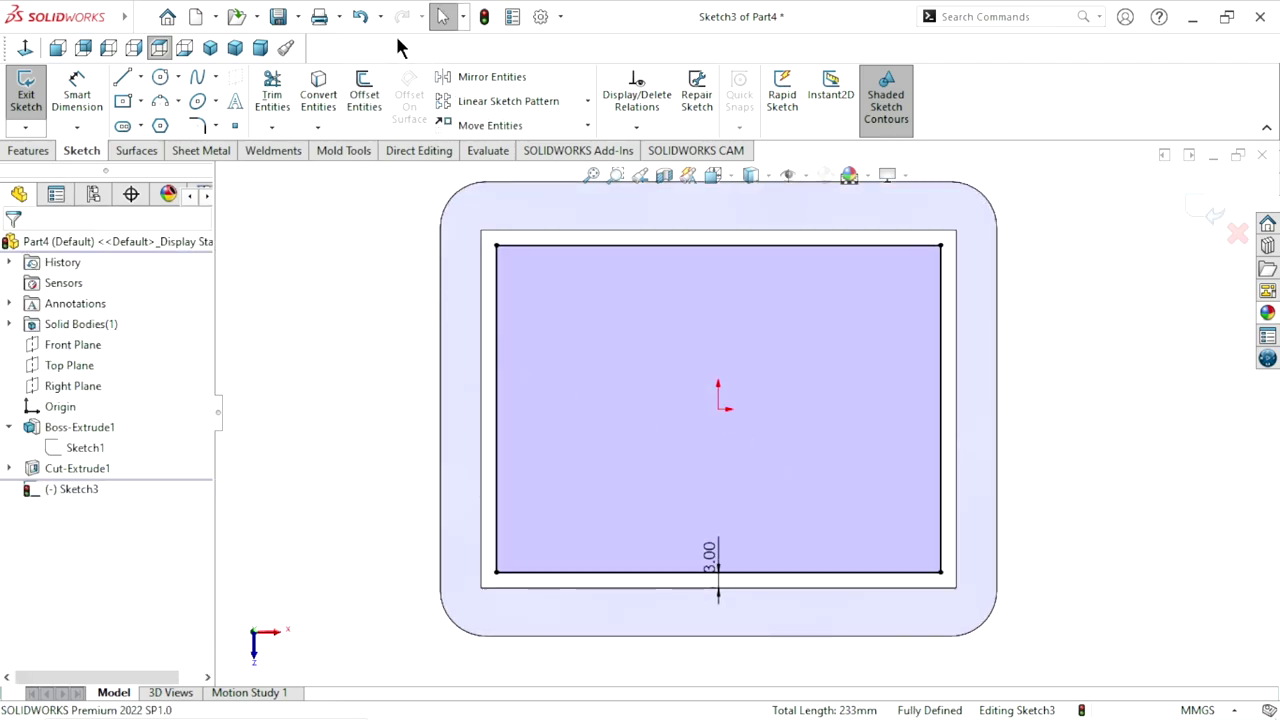
{"action": "key", "text": "ctrl+z"}
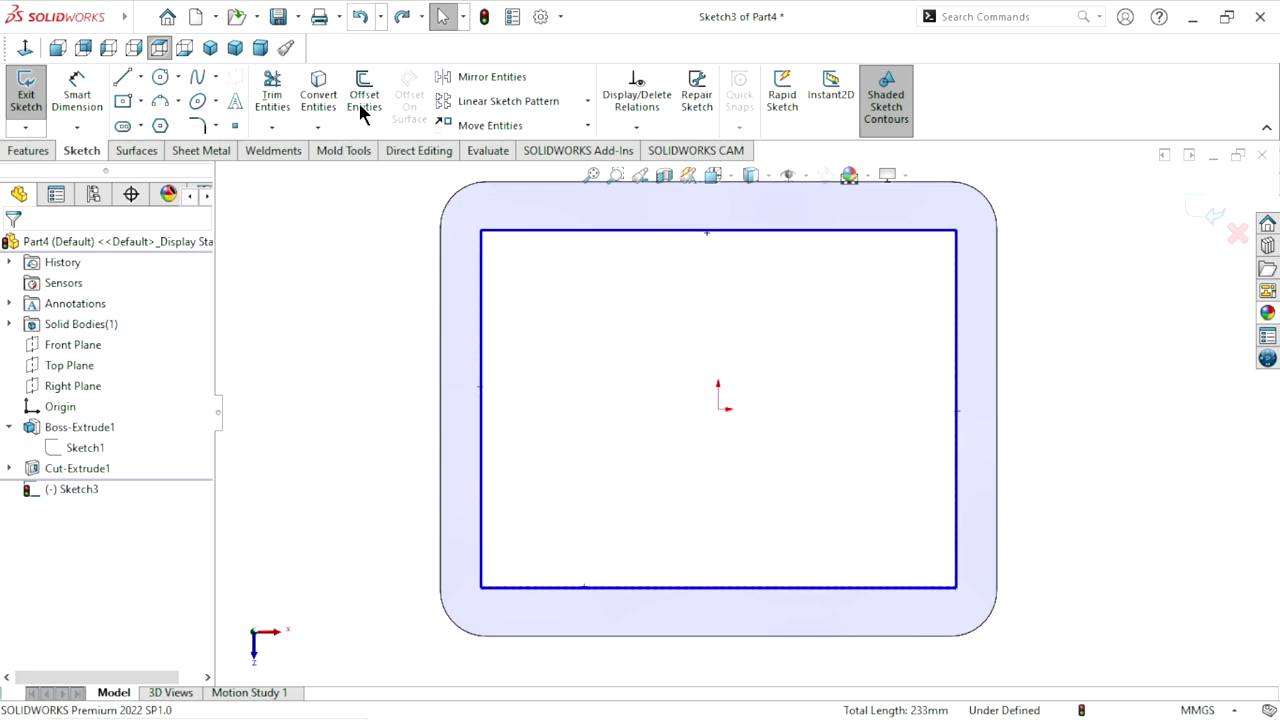
{"action": "left_click", "coordinate": [362, 95]}
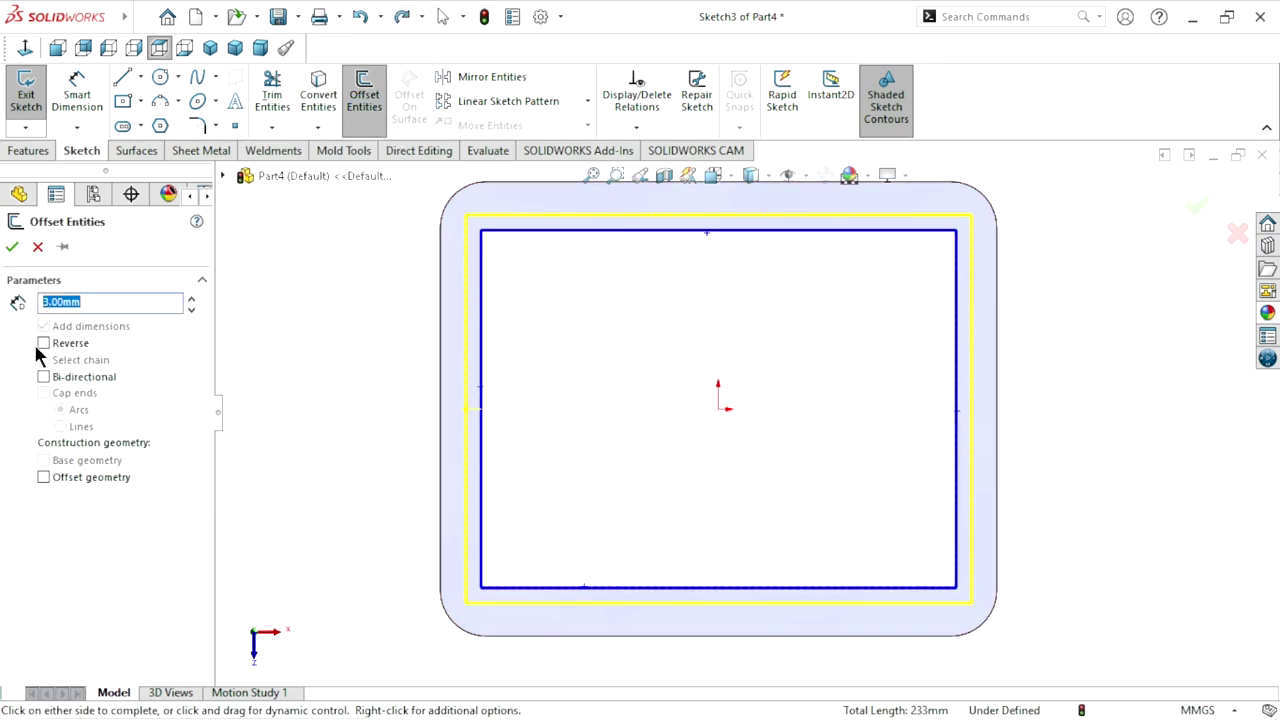
{"action": "left_click", "coordinate": [12, 246]}
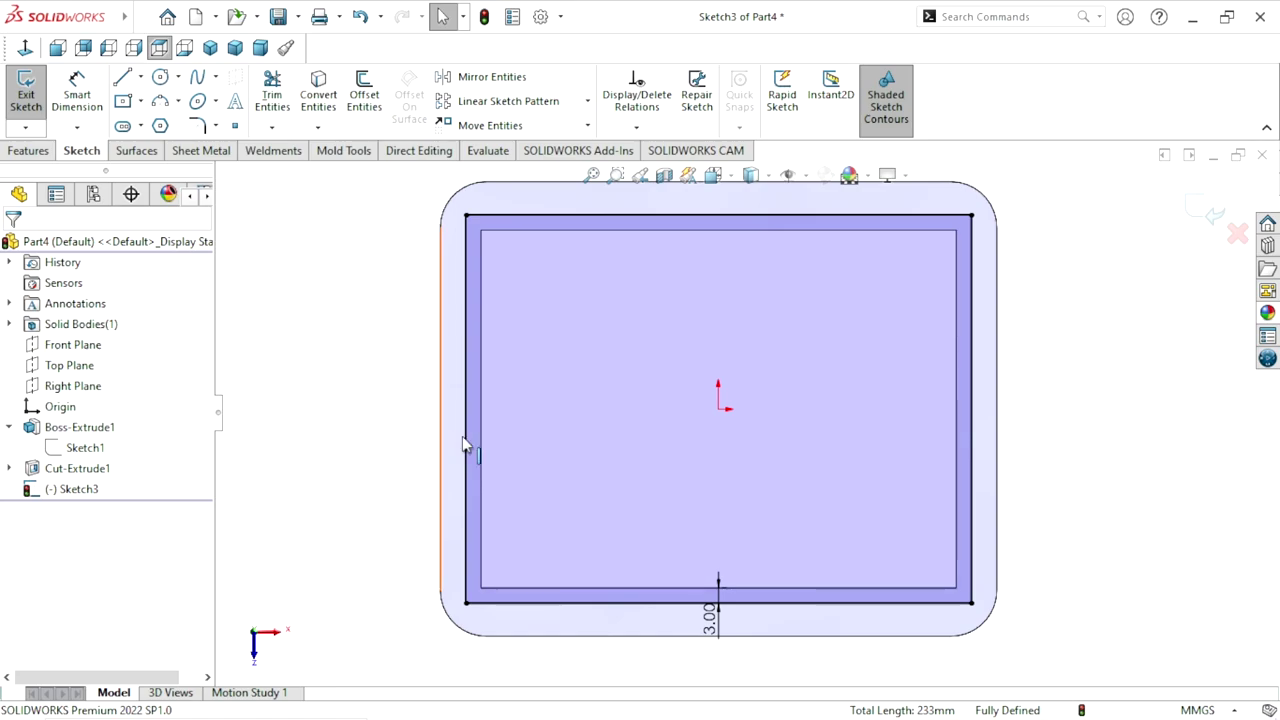
{"action": "scroll", "coordinate": [634, 463], "scroll_direction": "up", "scroll_amount": 2}
{"action": "scroll", "coordinate": [782, 420], "scroll_direction": "down", "scroll_amount": 1}
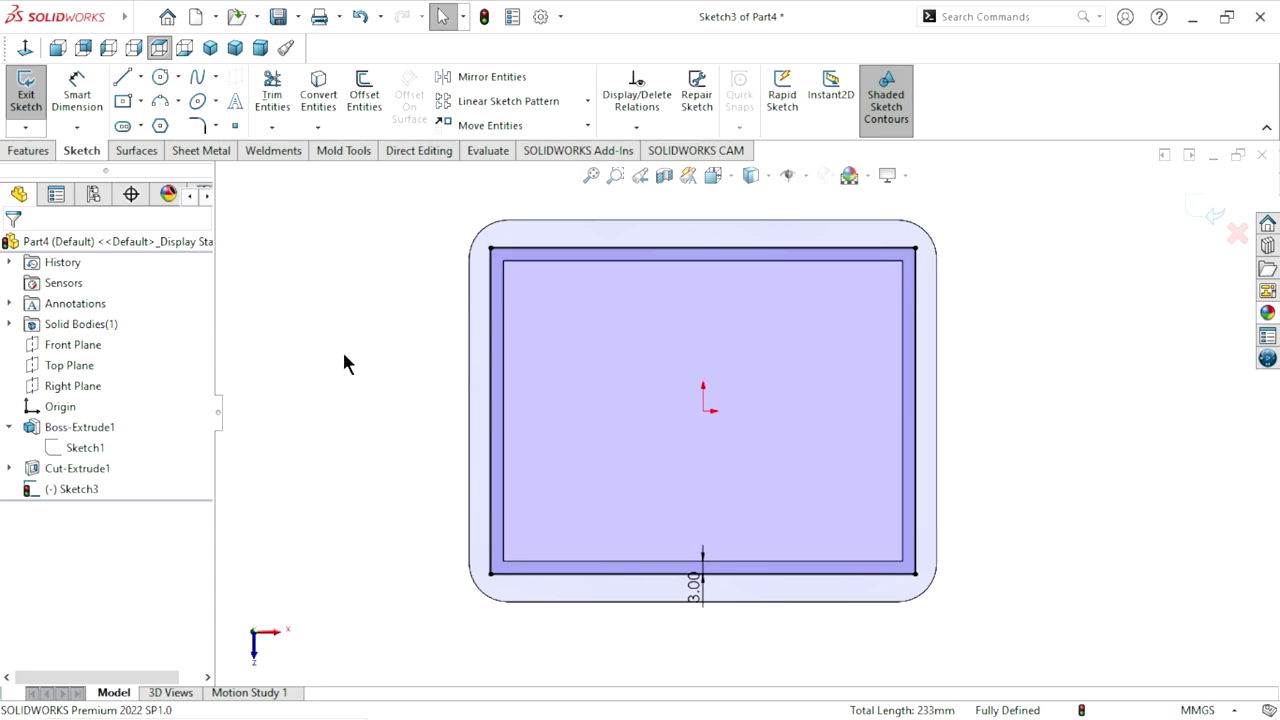
{"action": "left_click", "coordinate": [199, 135]}
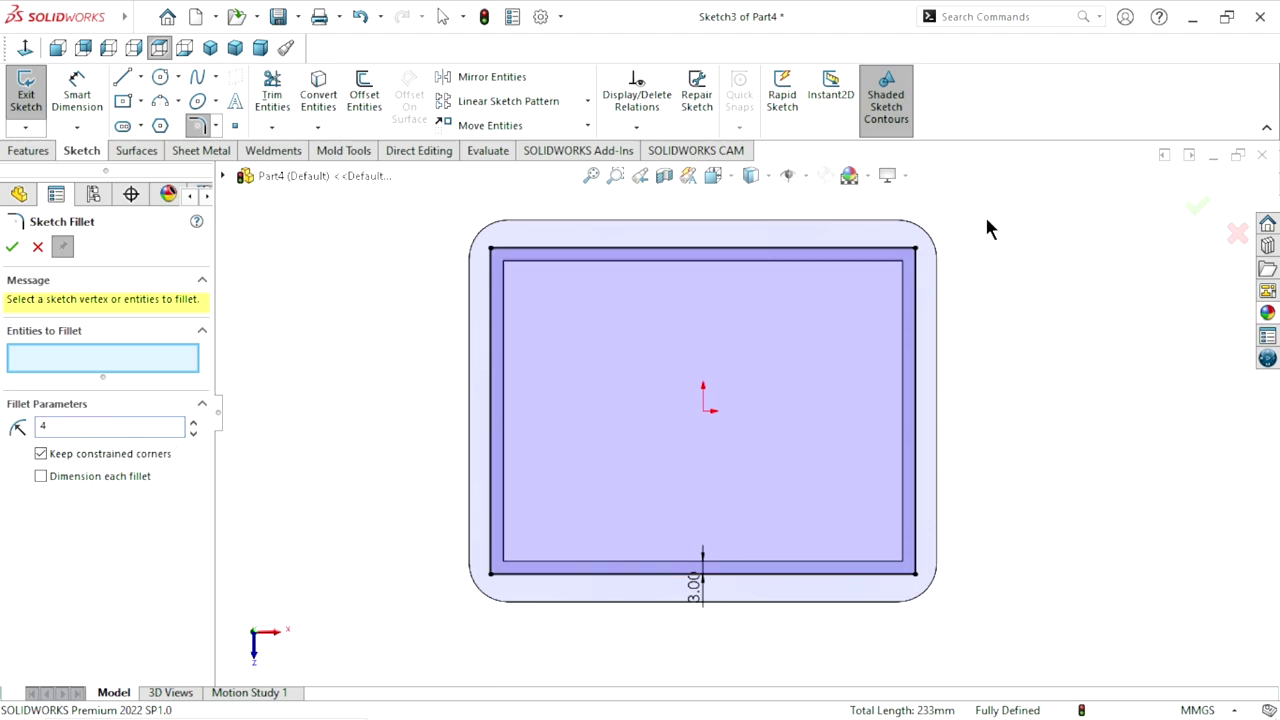
Round all four corners of the offset outline with R4 mm sketch fillets
{"action": "left_click_drag", "start_coordinate": [985, 214], "coordinate": [466, 636]}
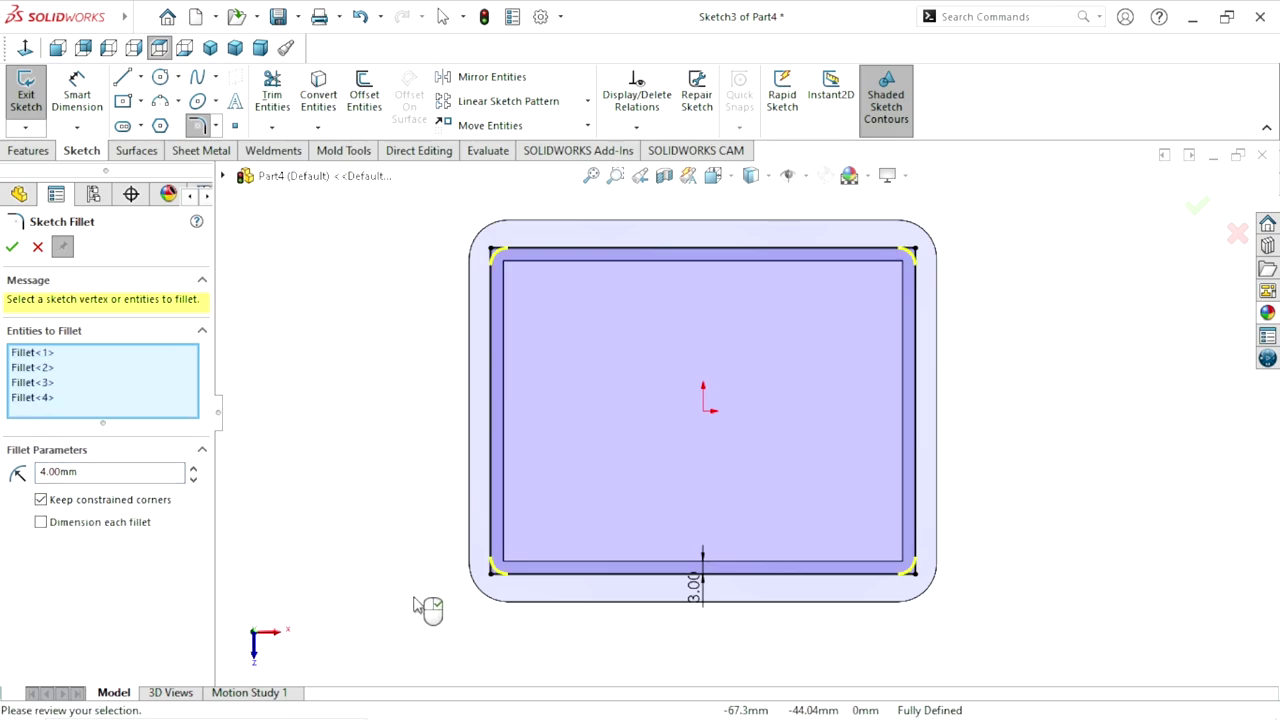
{"action": "left_click", "coordinate": [12, 249]}
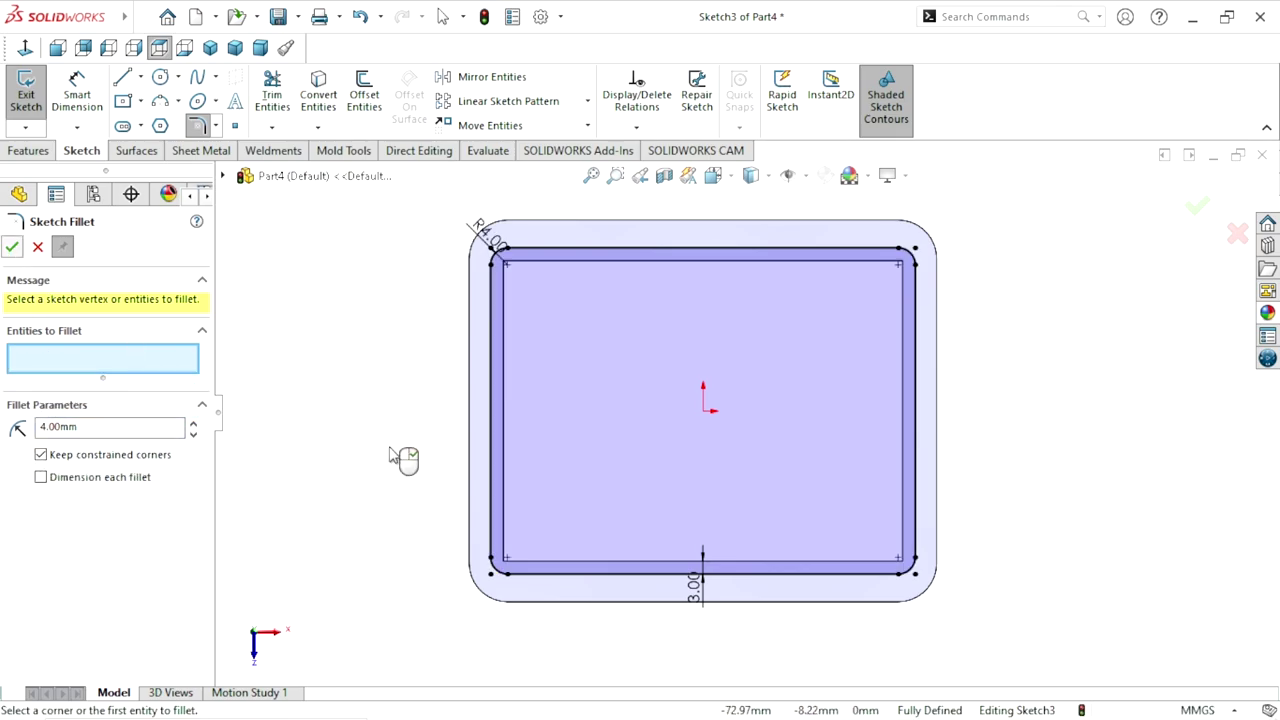
{"action": "left_click", "coordinate": [38, 248]}
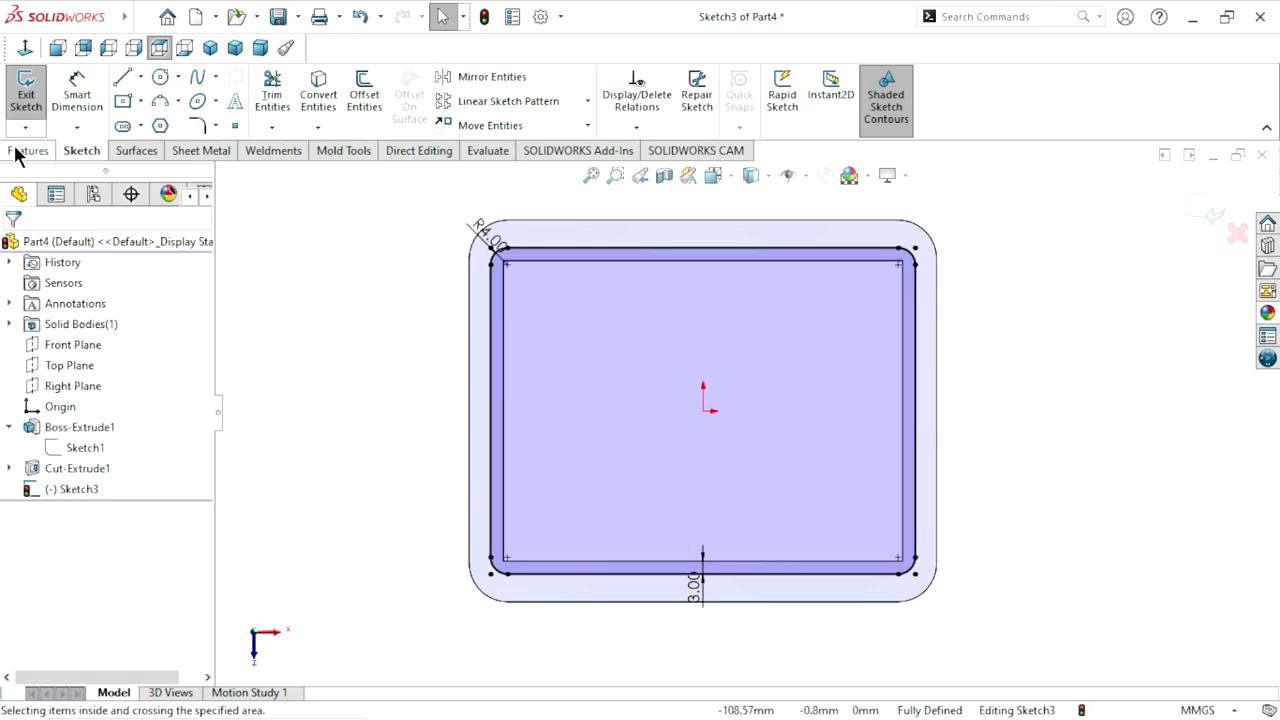
{"action": "left_click", "coordinate": [15, 154]}
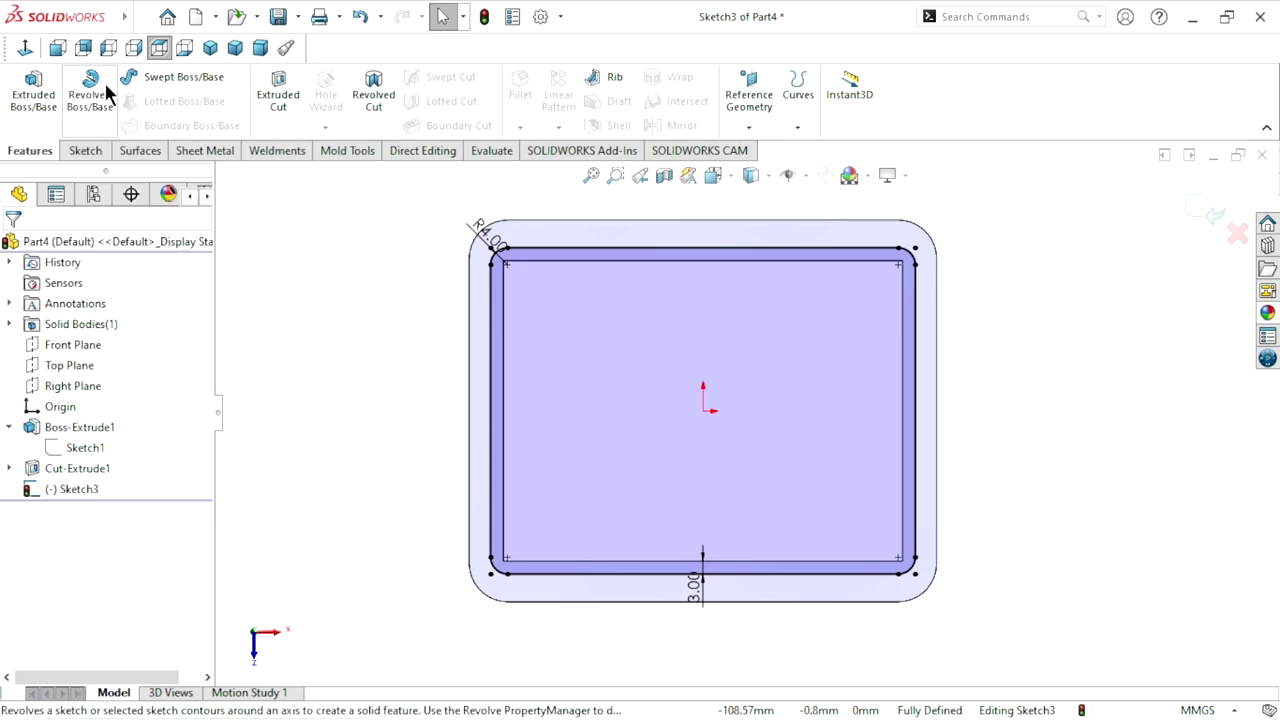
{"action": "left_click", "coordinate": [33, 90]}
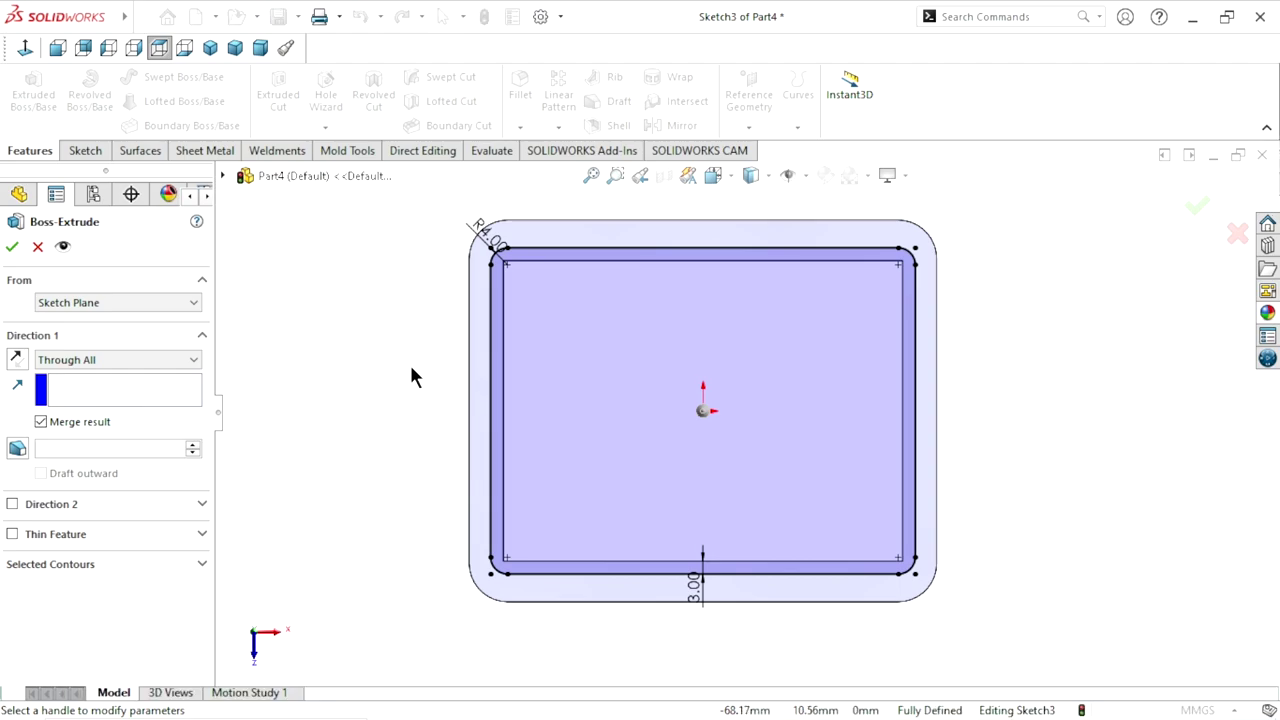
{"action": "left_click", "coordinate": [134, 358]}
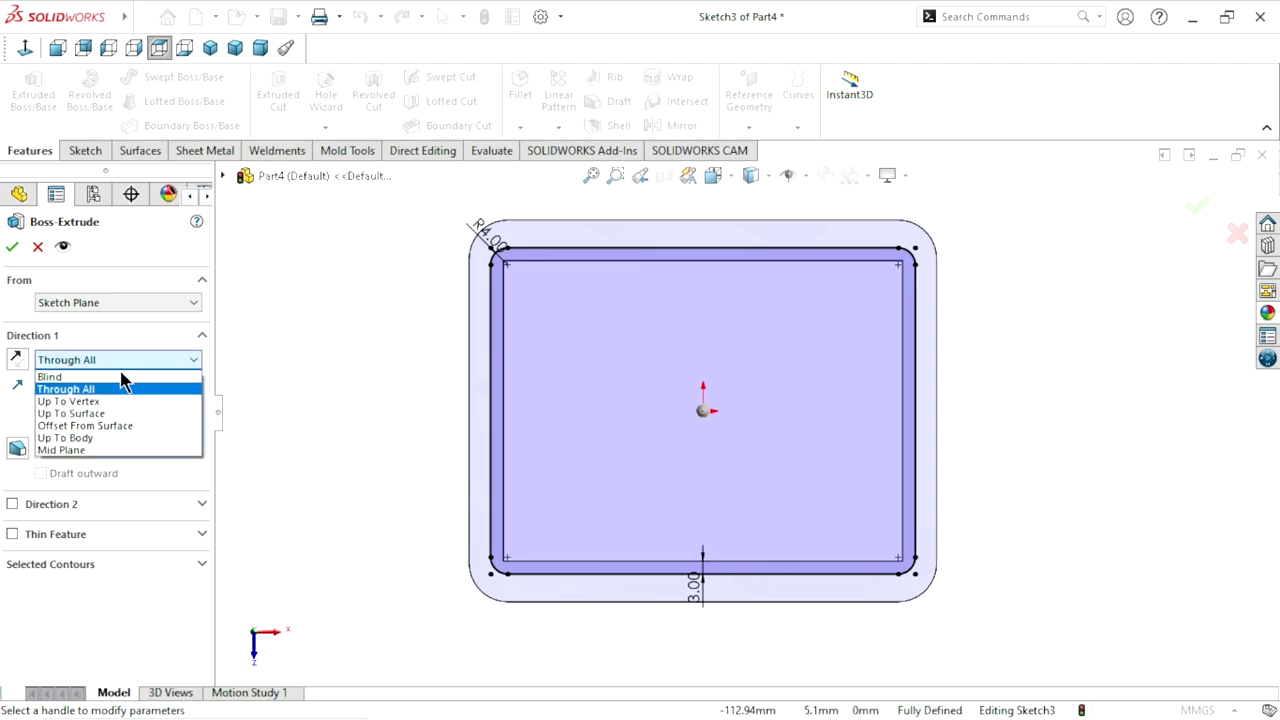
{"action": "left_click", "coordinate": [114, 378]}
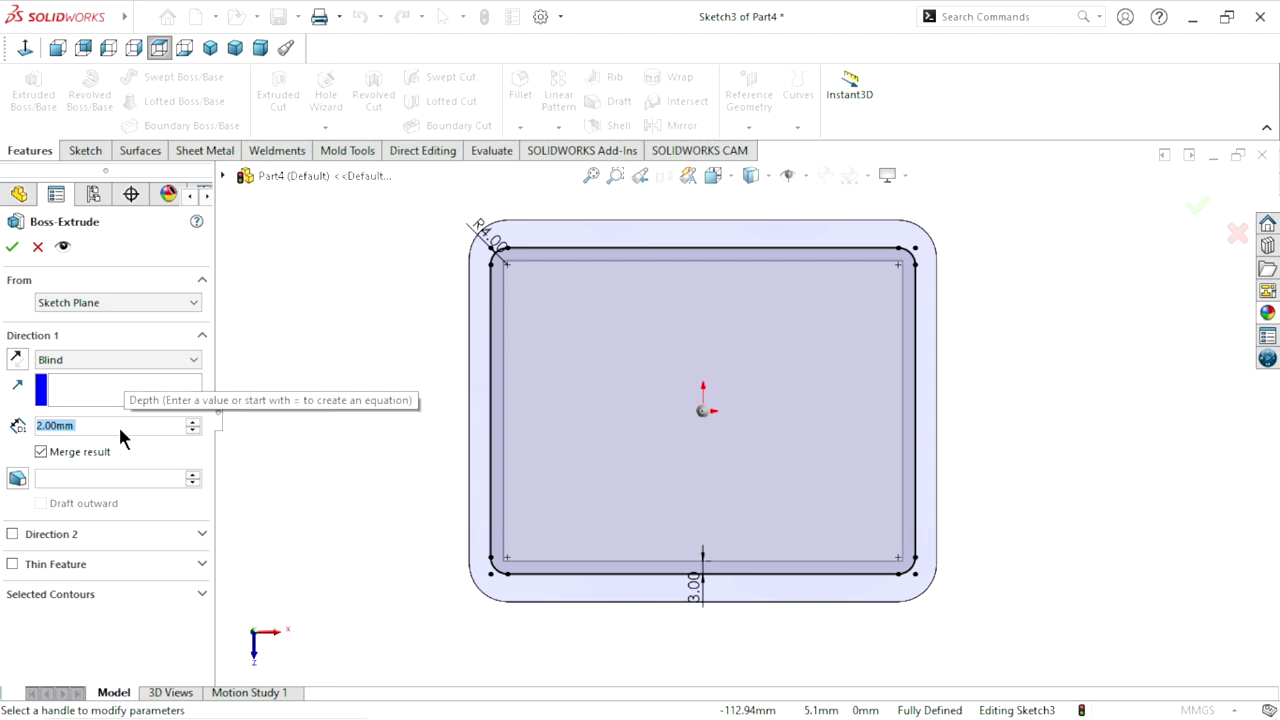
{"action": "left_click", "coordinate": [63, 425]}
{"action": "left_click_drag", "start_coordinate": [81, 425], "coordinate": [3, 421]}
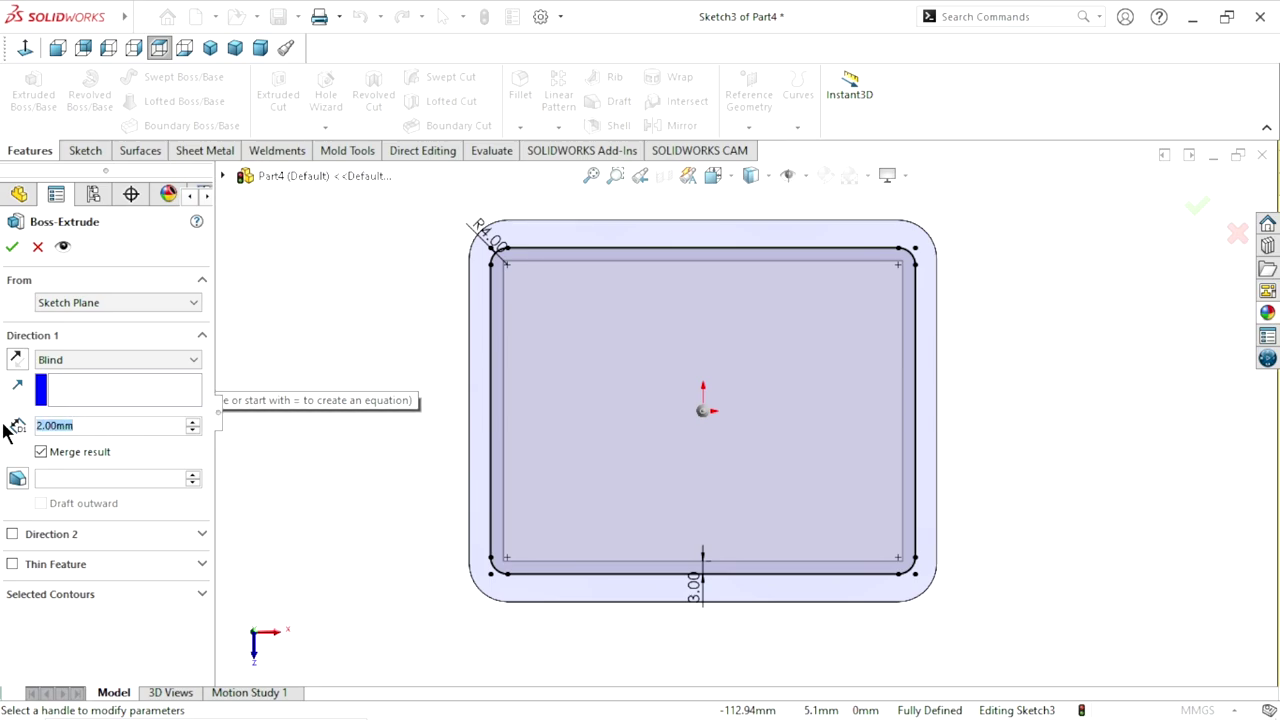
{"action": "type", "text": "4"}
{"action": "key", "text": "Return"}
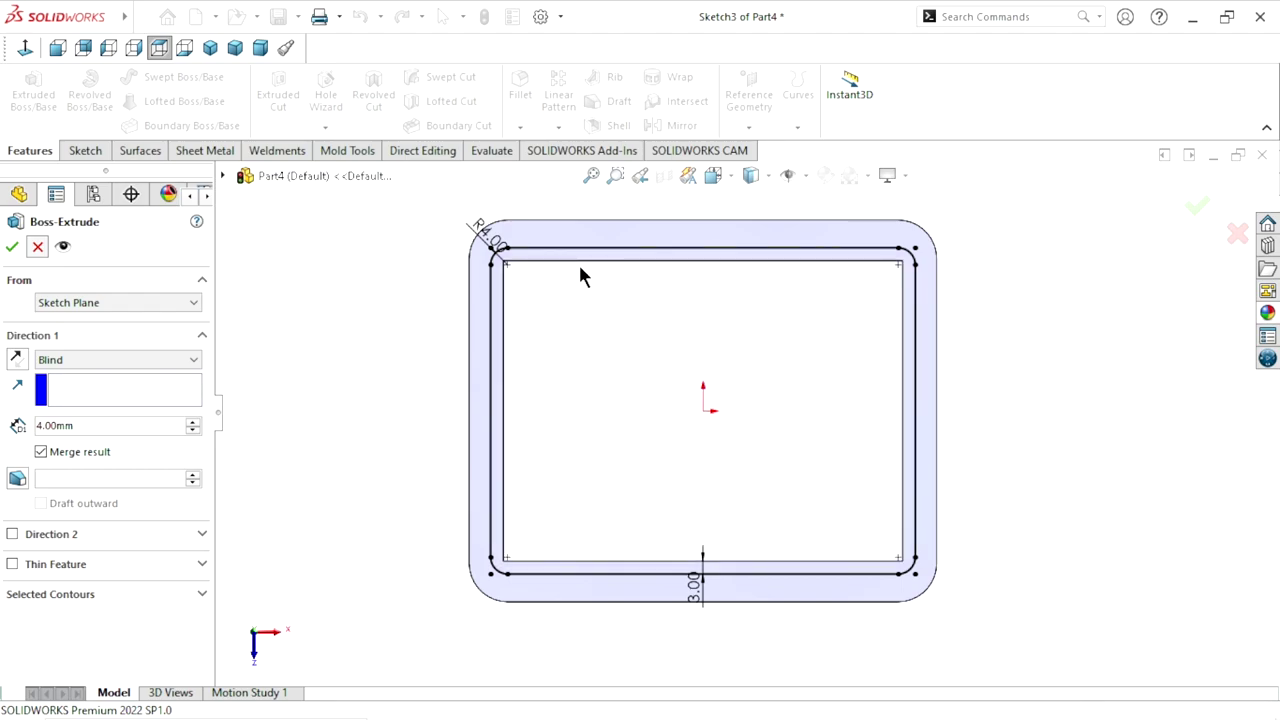
Select Sketch3's four inner lines (top, left, bottom, right) together, with the sketching tools showing
{"action": "left_click", "coordinate": [505, 352]}
{"action": "left_click", "coordinate": [568, 558], "text": "ctrl"}
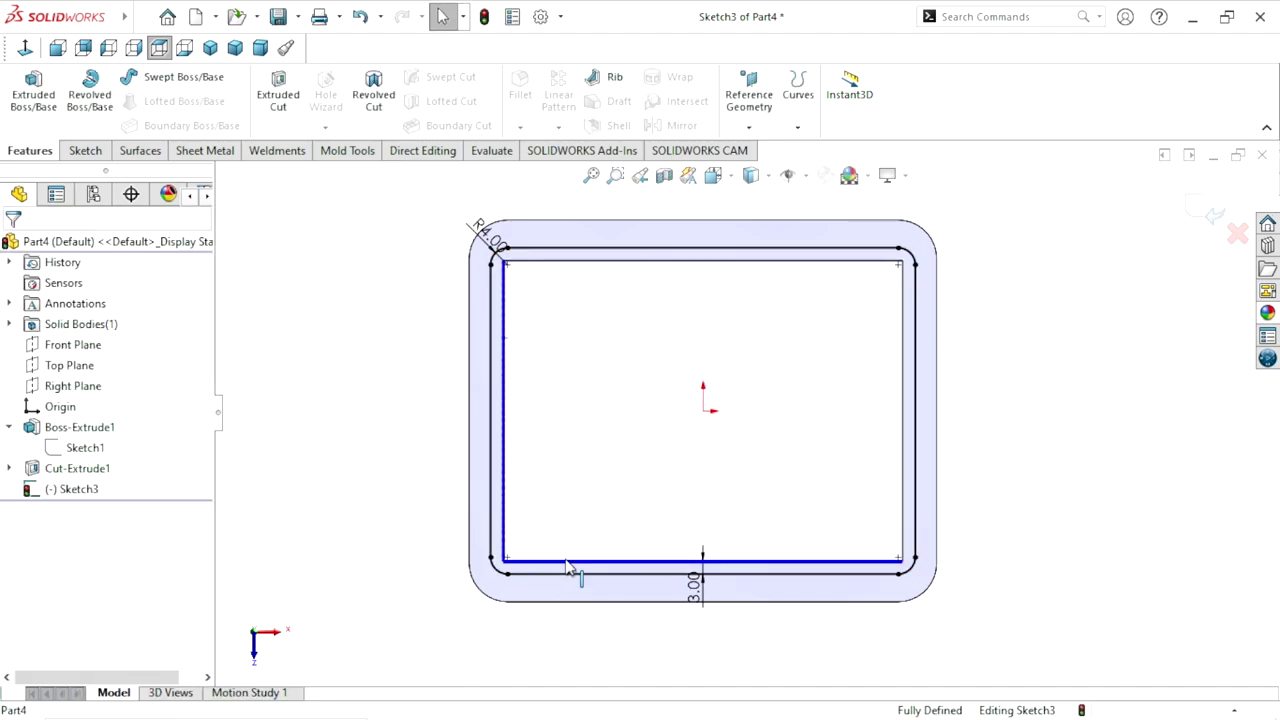
{"action": "left_click", "coordinate": [912, 432]}
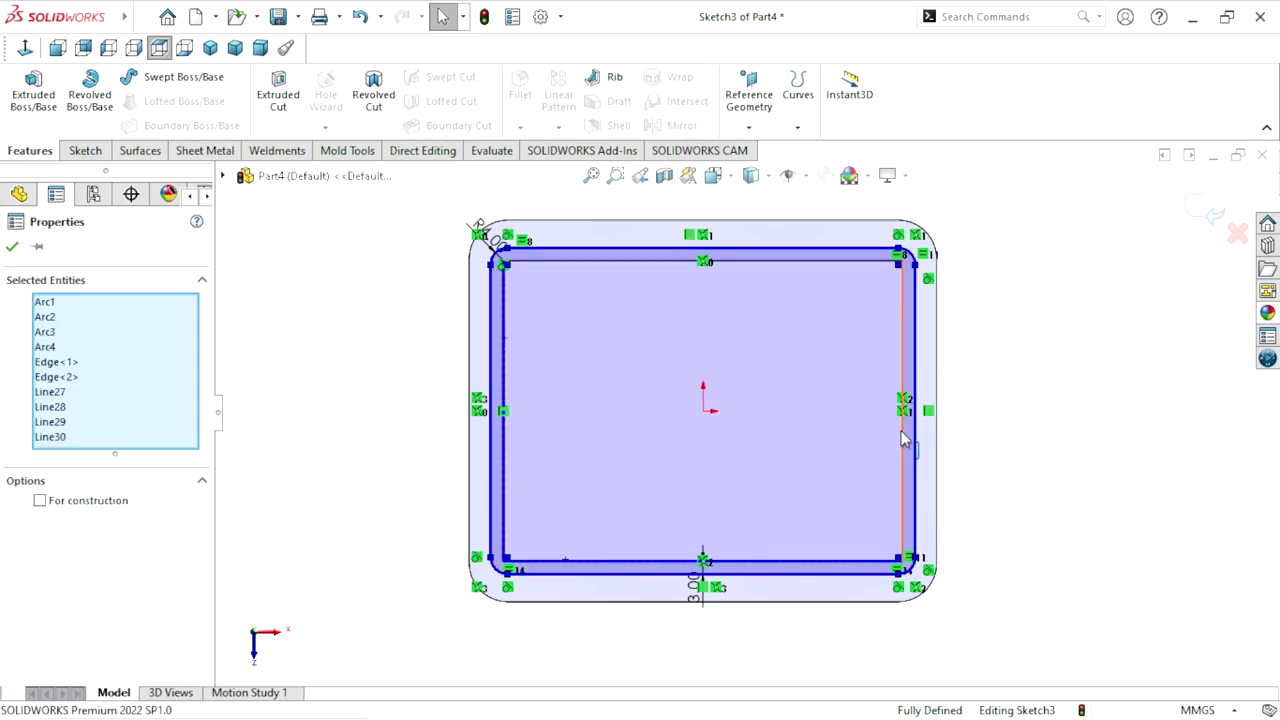
{"action": "left_click", "coordinate": [1077, 532]}
{"action": "left_click", "coordinate": [615, 262]}
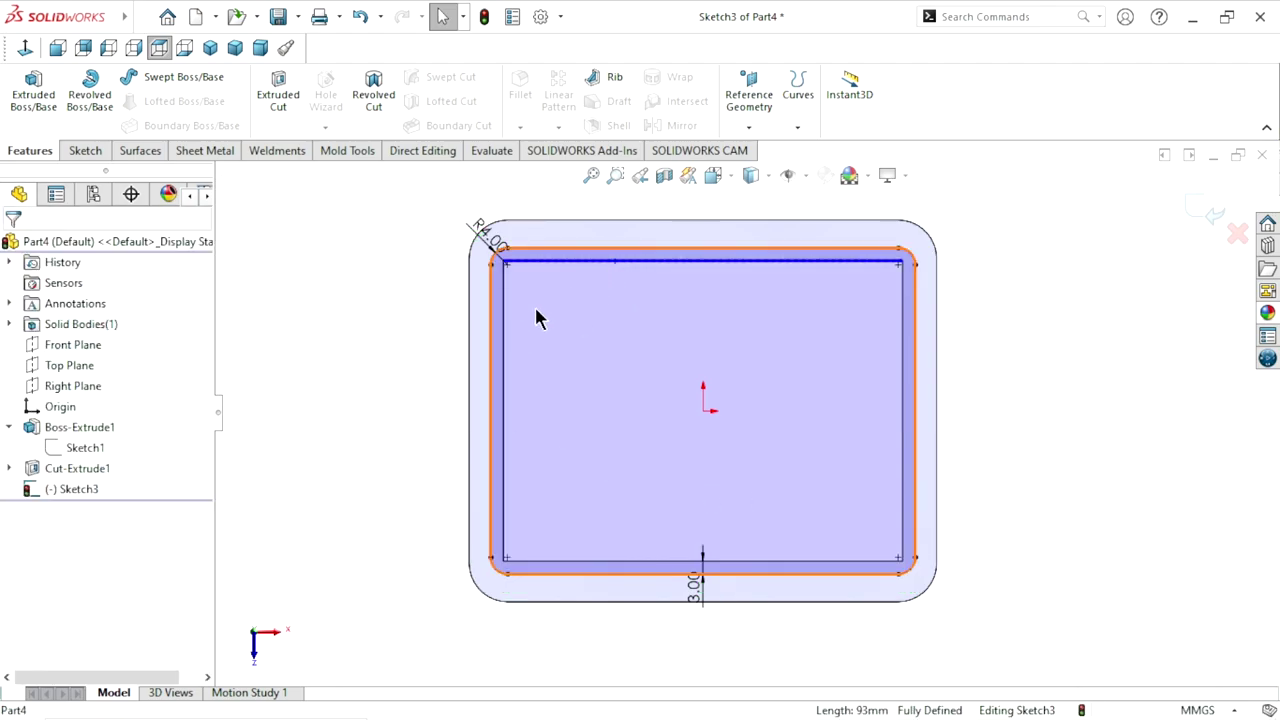
{"action": "left_click", "coordinate": [504, 356], "text": "ctrl"}
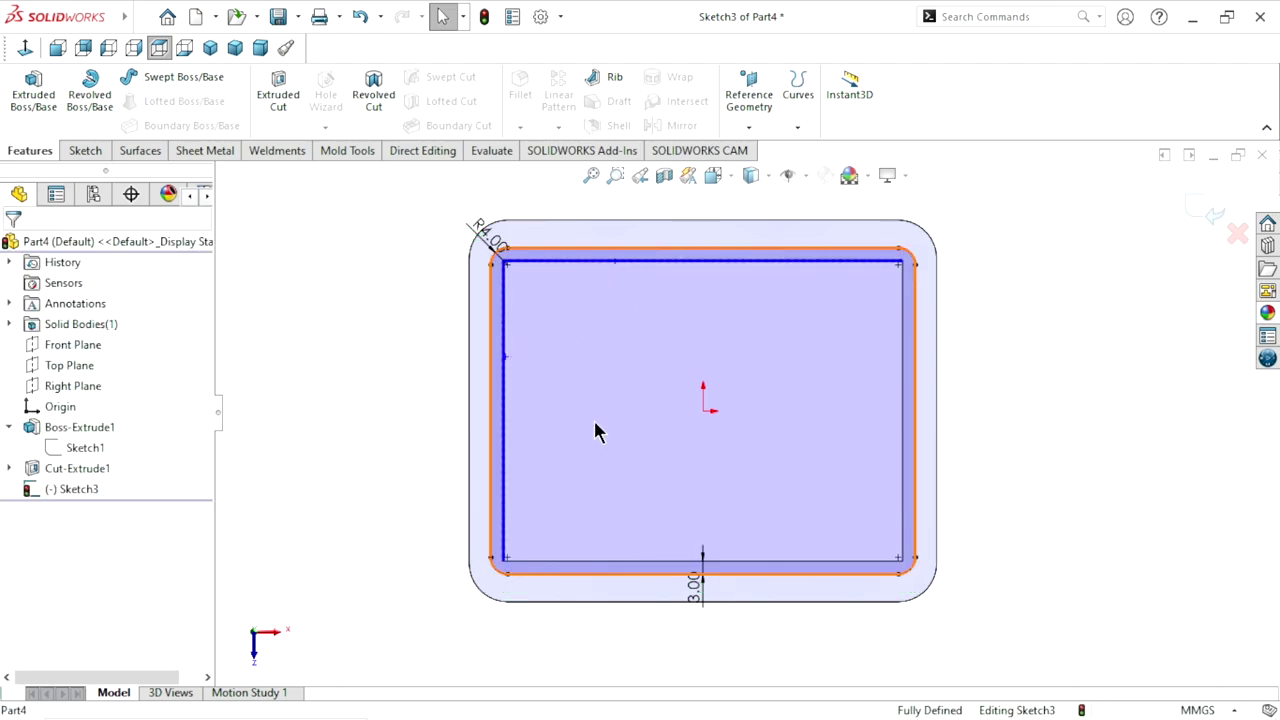
{"action": "left_click", "coordinate": [583, 563], "text": "ctrl"}
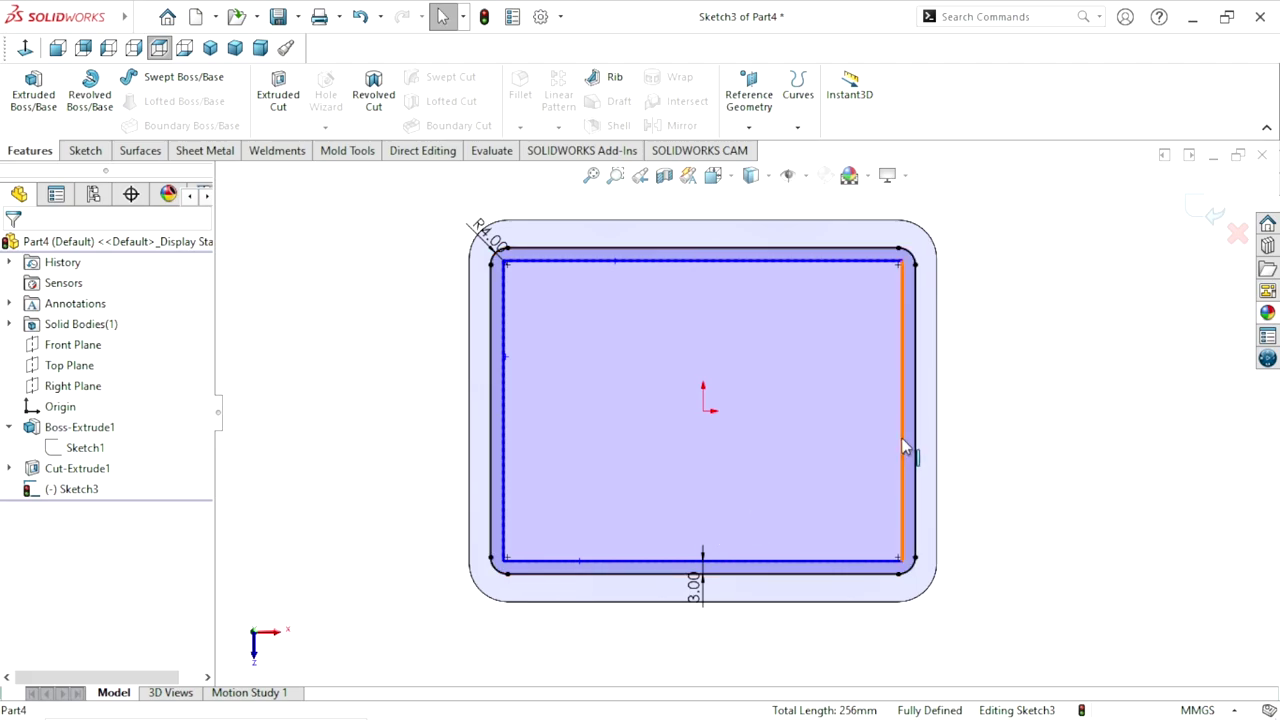
{"action": "left_click", "coordinate": [903, 437], "text": "ctrl"}
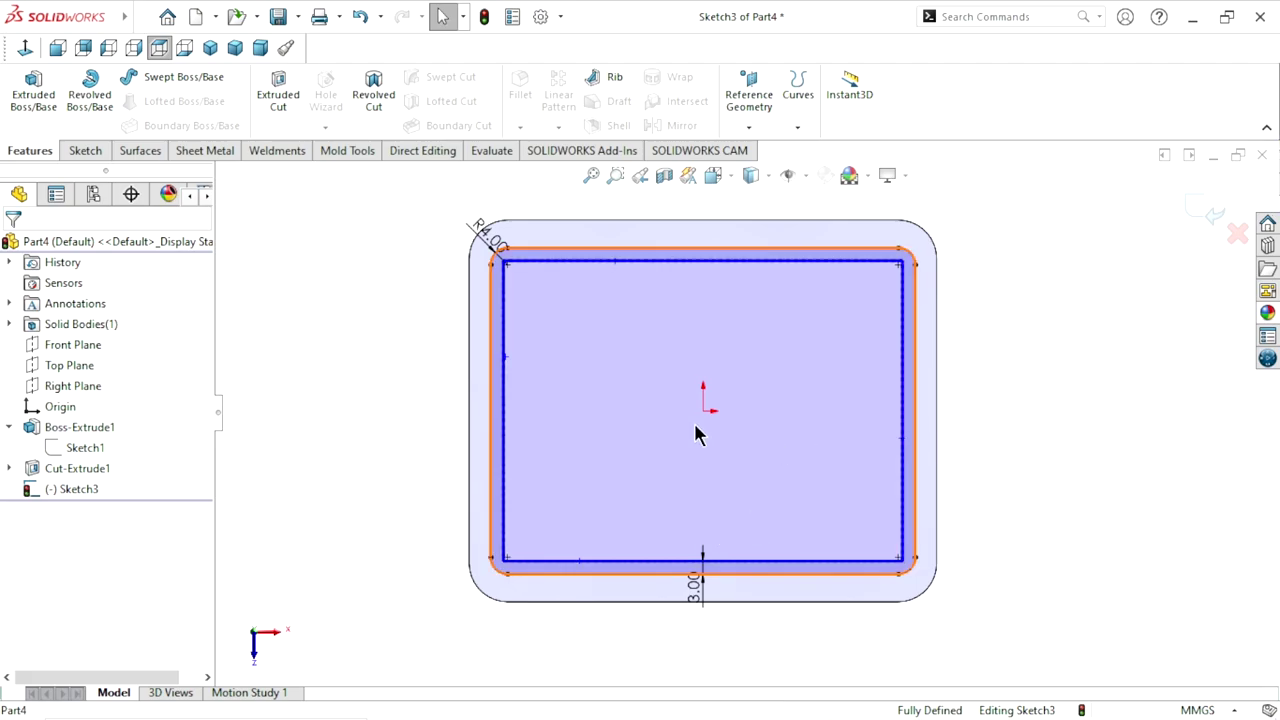
{"action": "left_click", "coordinate": [80, 152]}
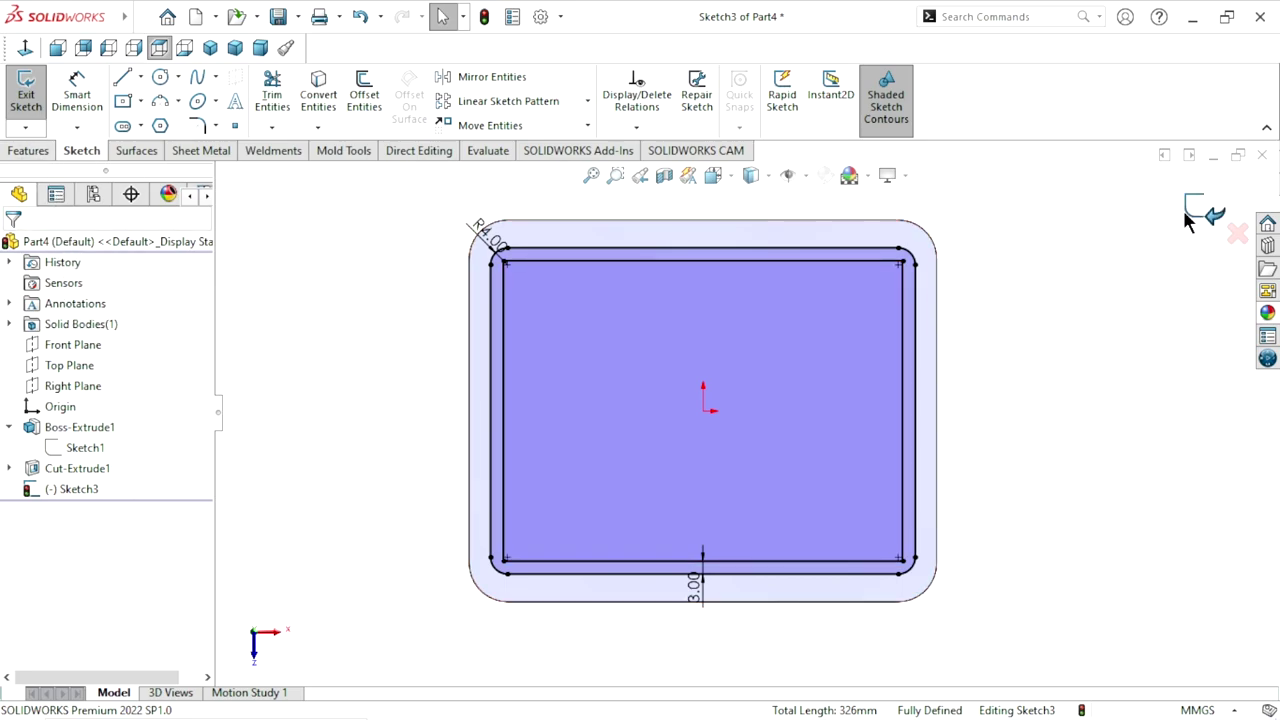
Extrude Sketch3's rounded offset loop as a 4 mm Blind boss to form the rim
{"action": "left_click", "coordinate": [28, 151]}
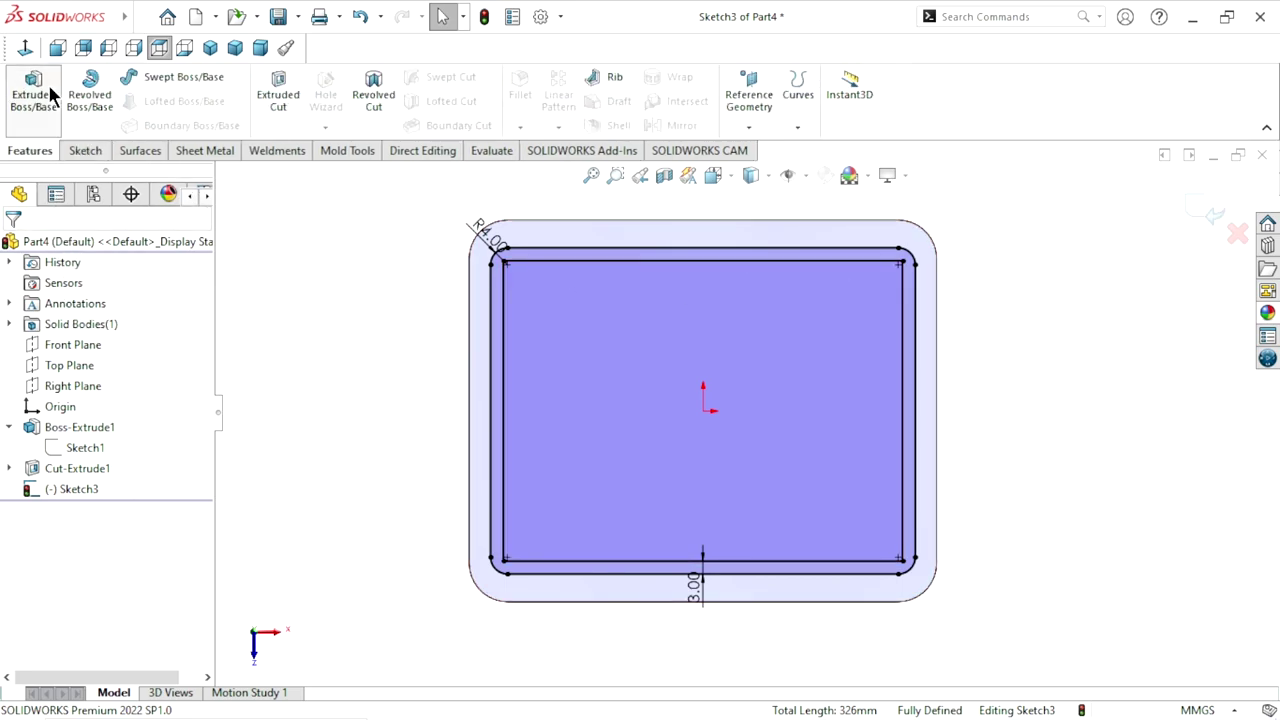
{"action": "left_click", "coordinate": [48, 84]}
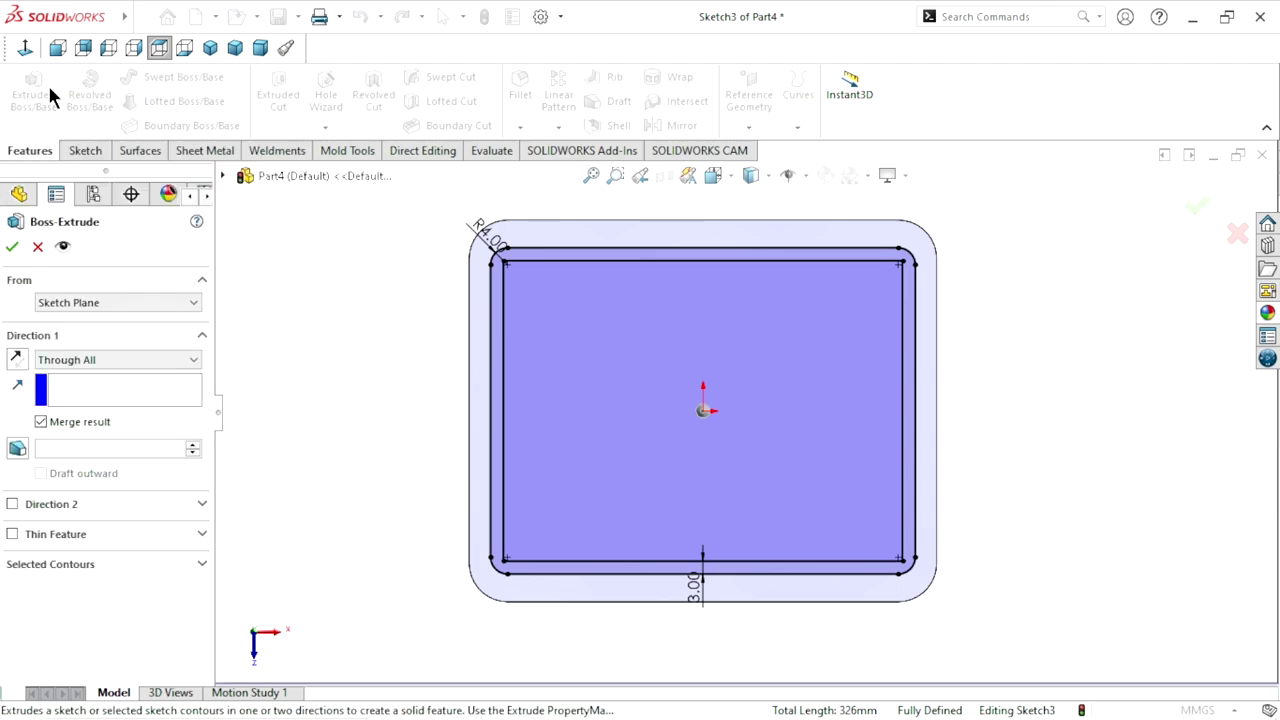
{"action": "left_click", "coordinate": [100, 360]}
{"action": "left_click", "coordinate": [89, 373]}
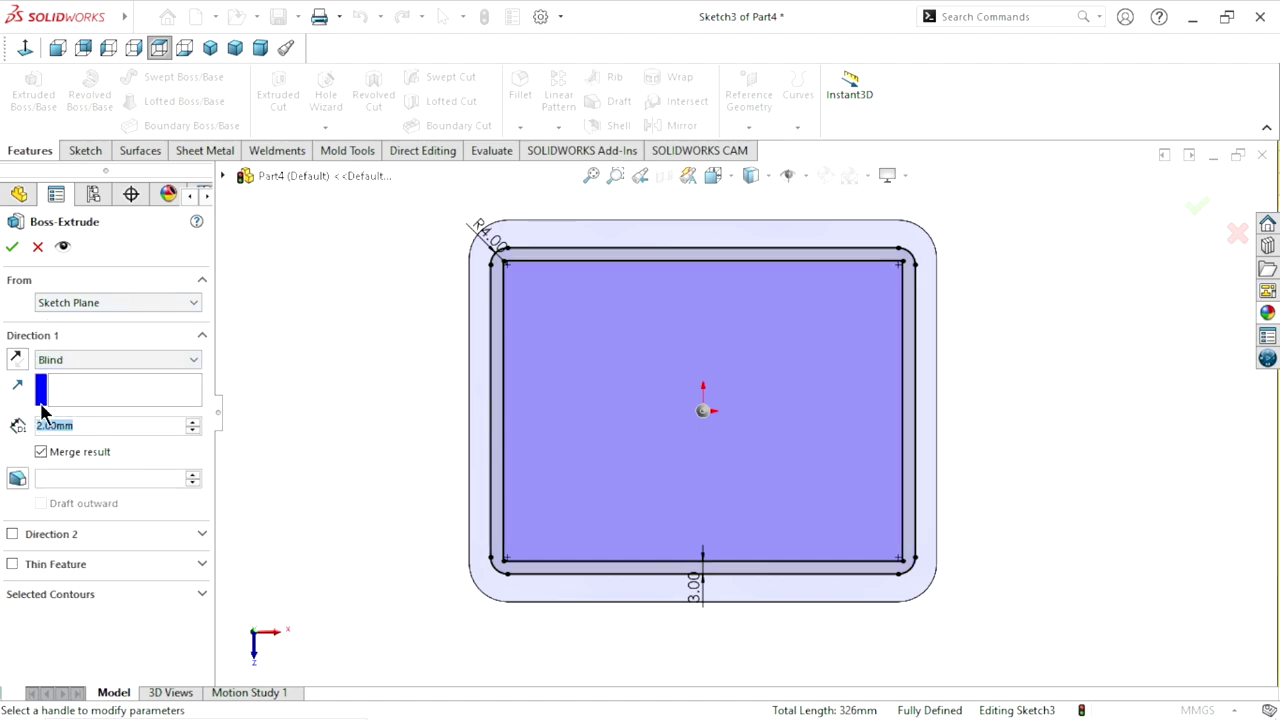
{"action": "type", "text": "4"}
{"action": "key", "text": "Return"}
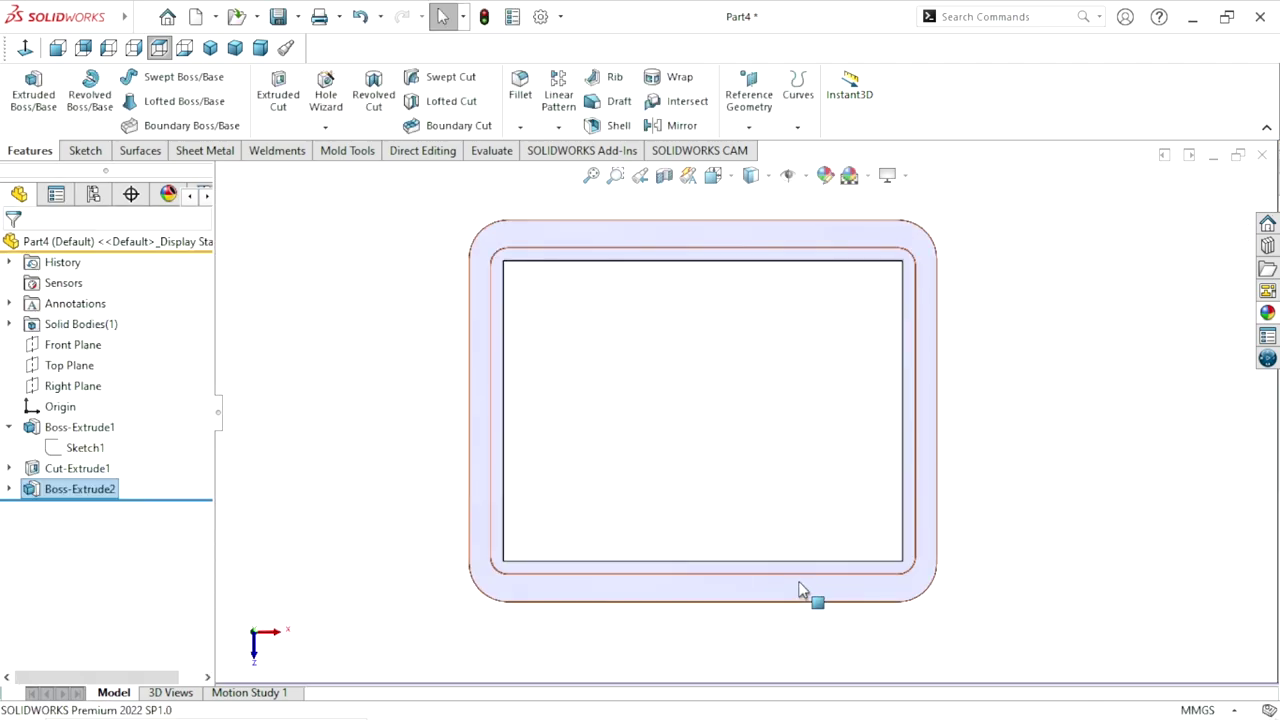
Orbit the rimmed frame and show it in isometric view
{"action": "scroll", "coordinate": [806, 571], "scroll_direction": "up", "scroll_amount": 2}
{"action": "mouse_move", "coordinate": [806, 571]}
{"action": "middle_mouse_down"}
{"action": "mouse_move", "coordinate": [826, 371]}
{"action": "mouse_move", "coordinate": [791, 357]}
{"action": "mouse_move", "coordinate": [856, 450]}
{"action": "middle_mouse_up"}
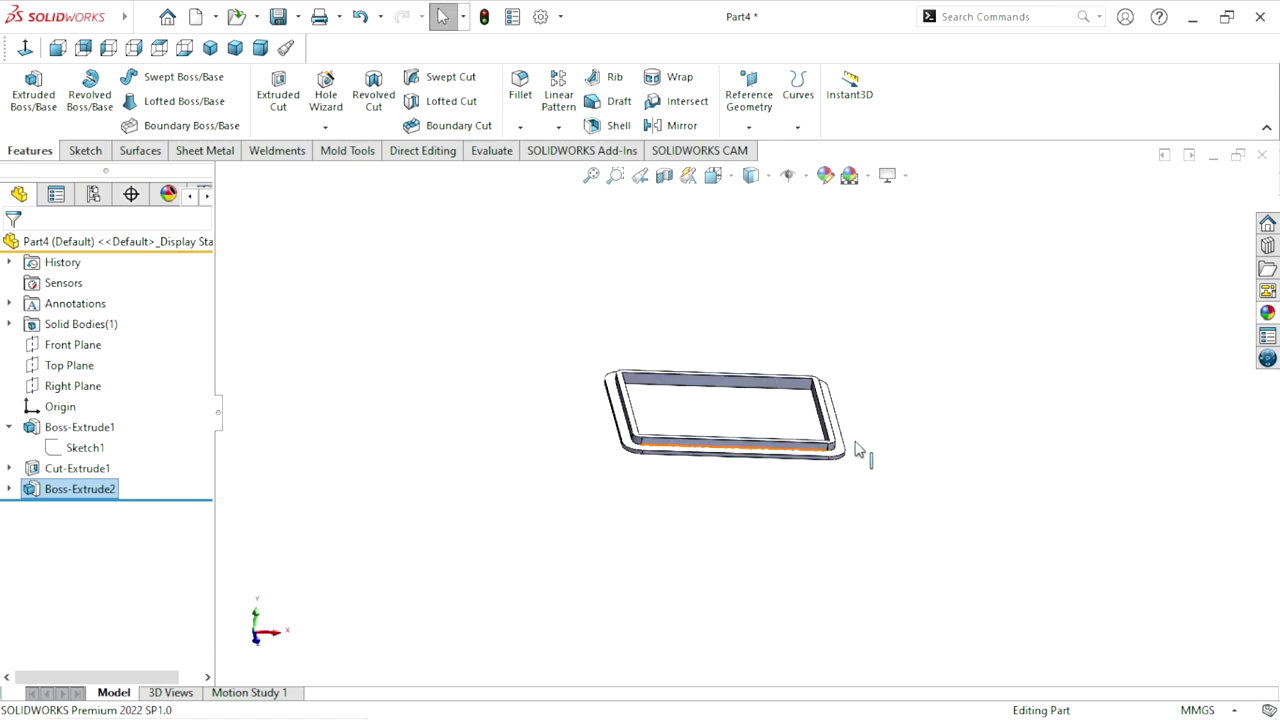
{"action": "left_click", "coordinate": [210, 48]}
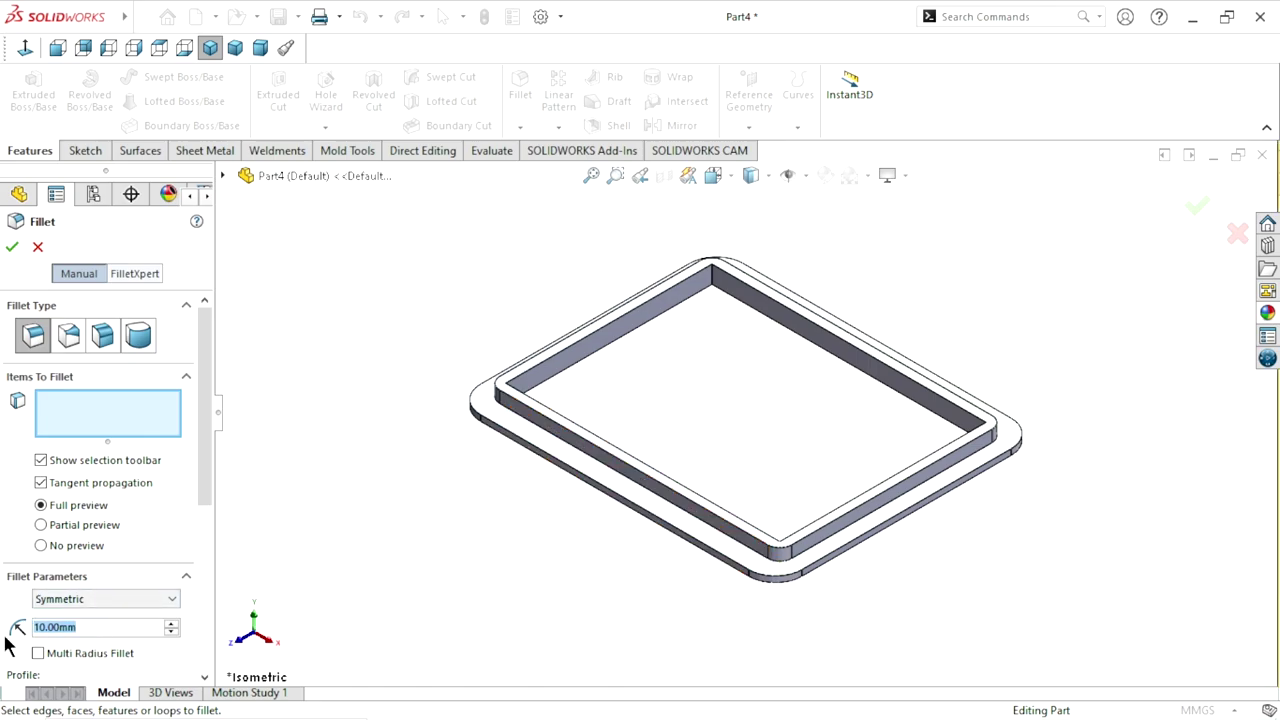
Round the rim's outer base edge with a 4 mm fillet as Fillet1
{"action": "type", "text": "4"}
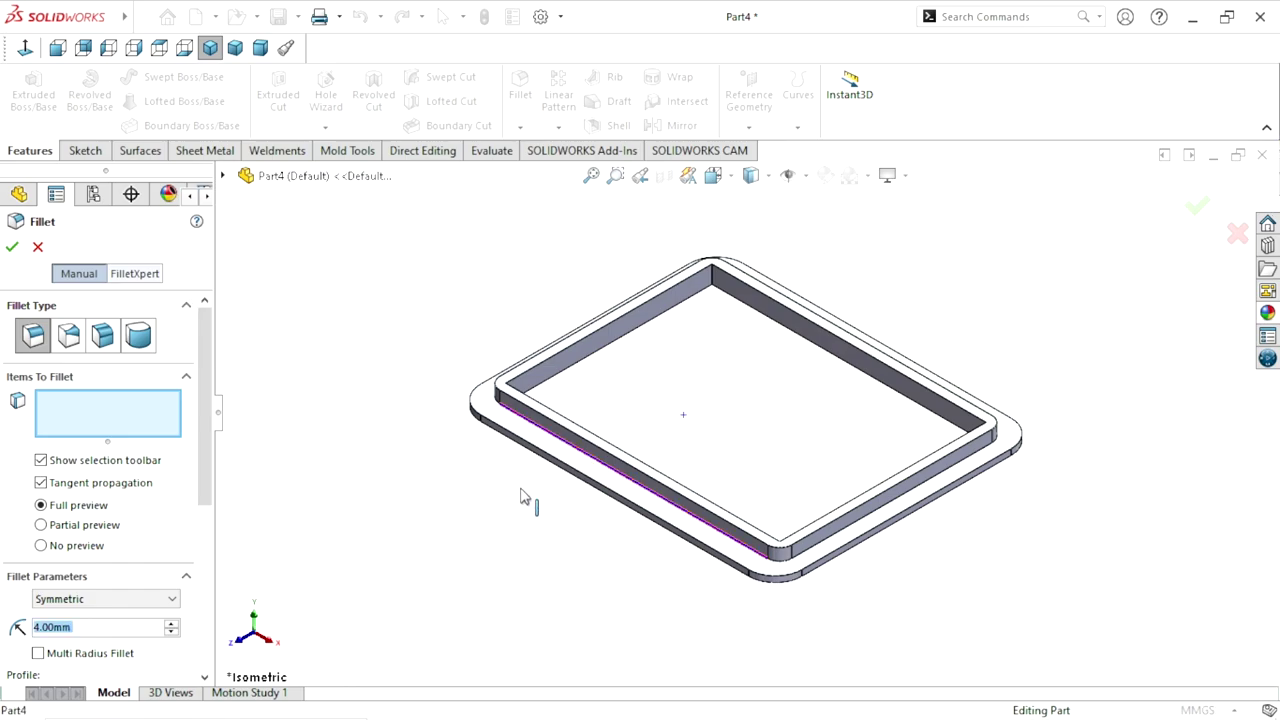
{"action": "left_click", "coordinate": [522, 497]}
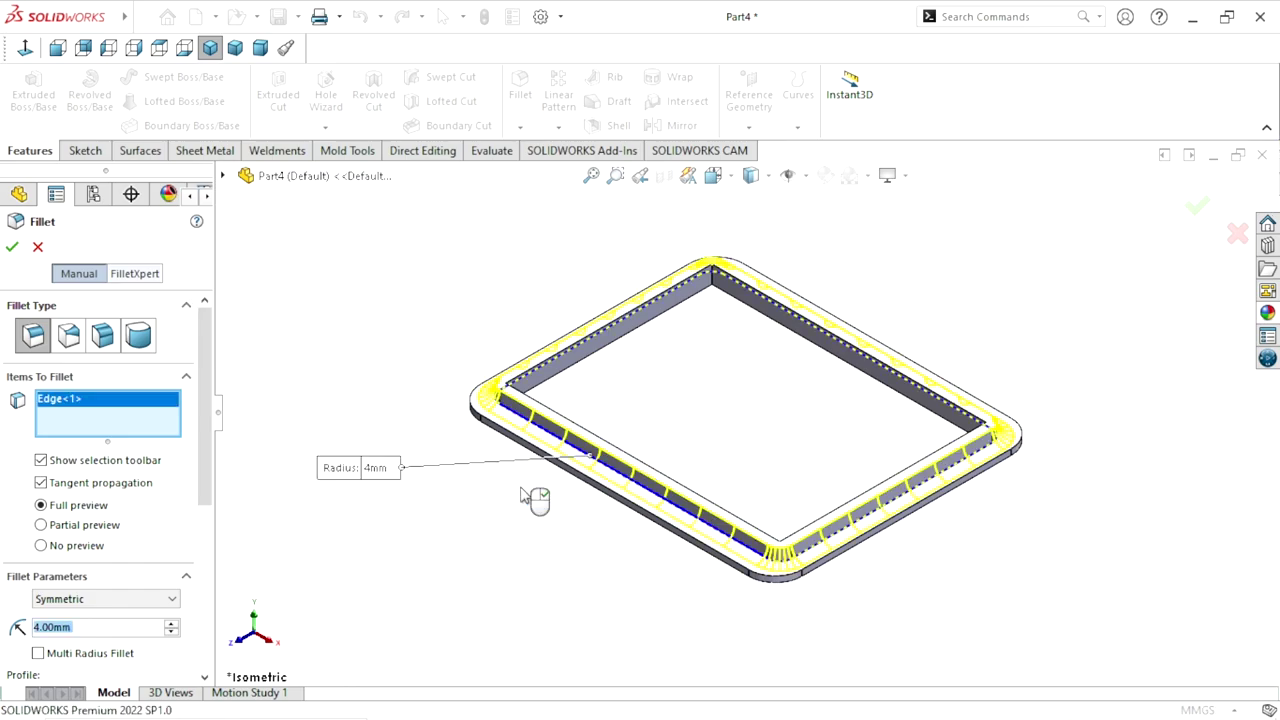
{"action": "left_click", "coordinate": [12, 247]}
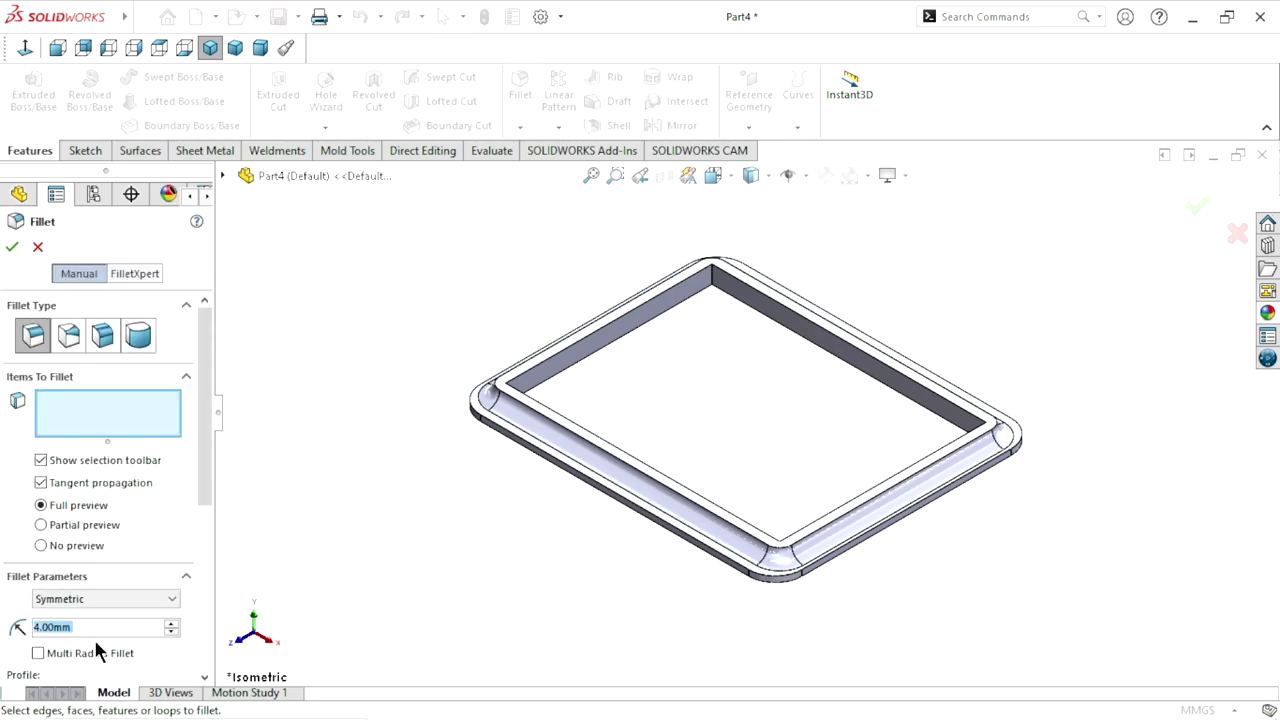
{"action": "left_click", "coordinate": [96, 627]}
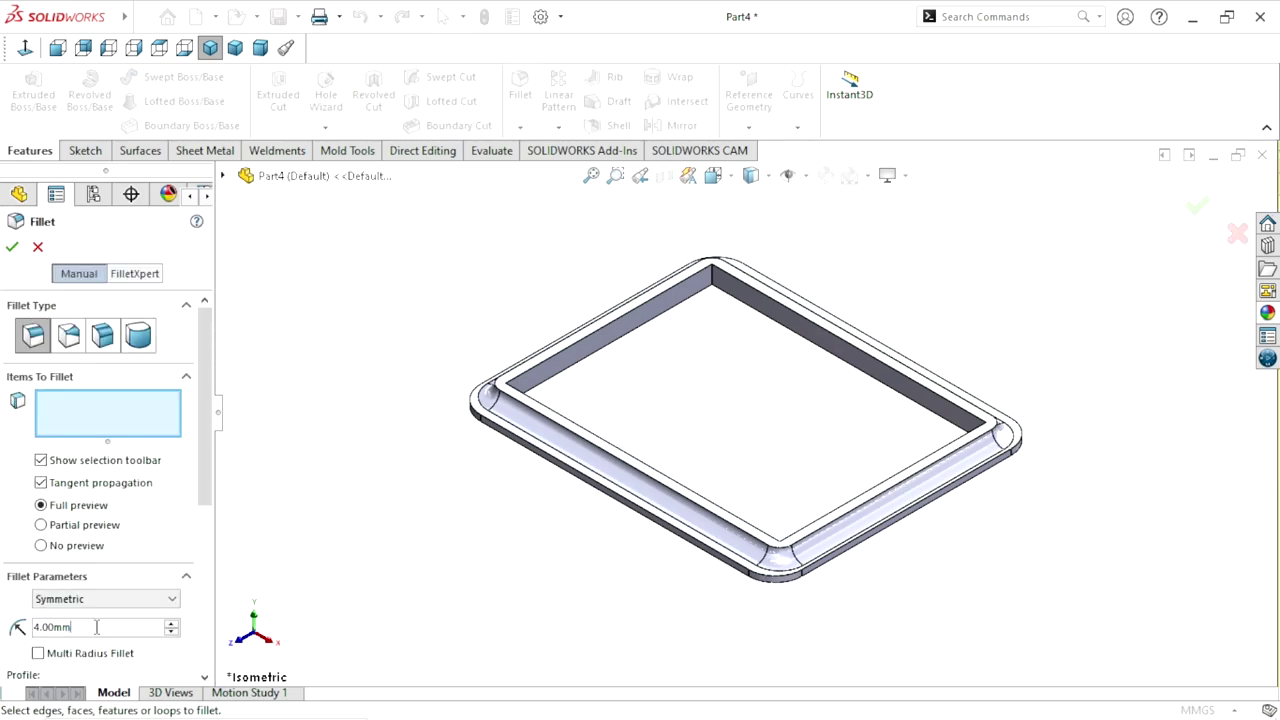
Fillet the four inner corner edges of the rim opening at 4 mm
{"action": "left_click", "coordinate": [712, 279]}
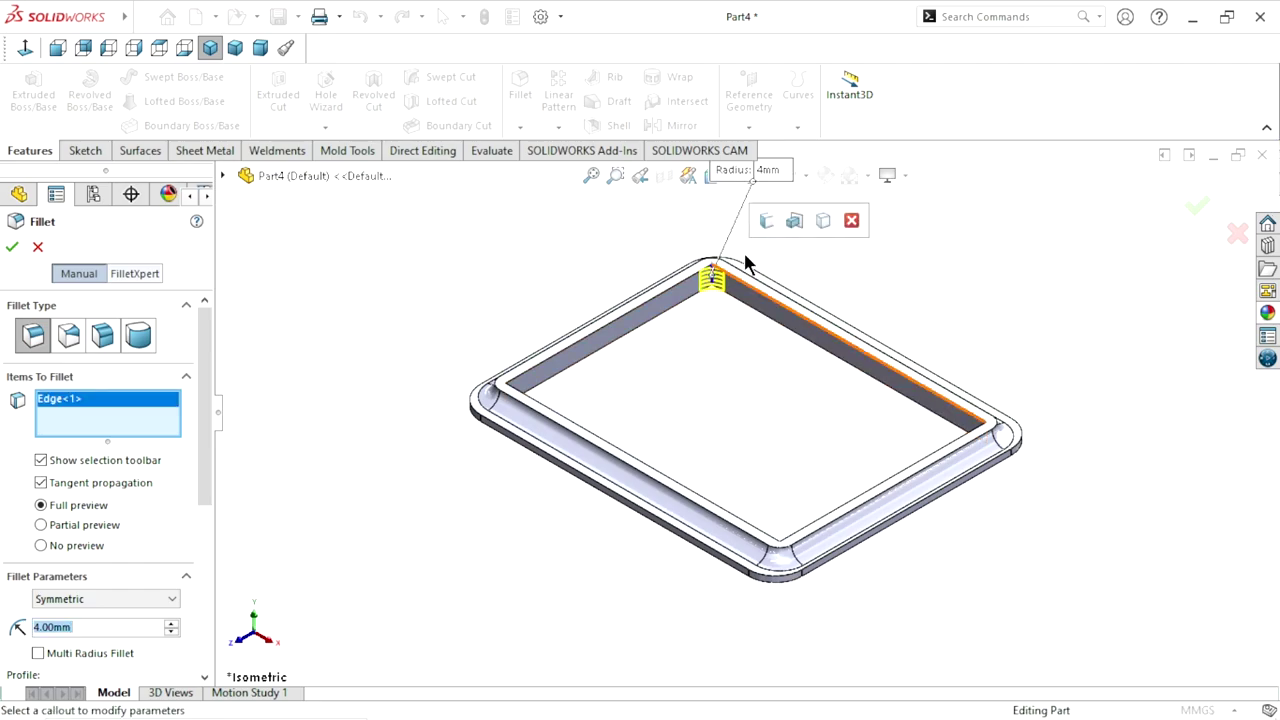
{"action": "left_click", "coordinate": [766, 225]}
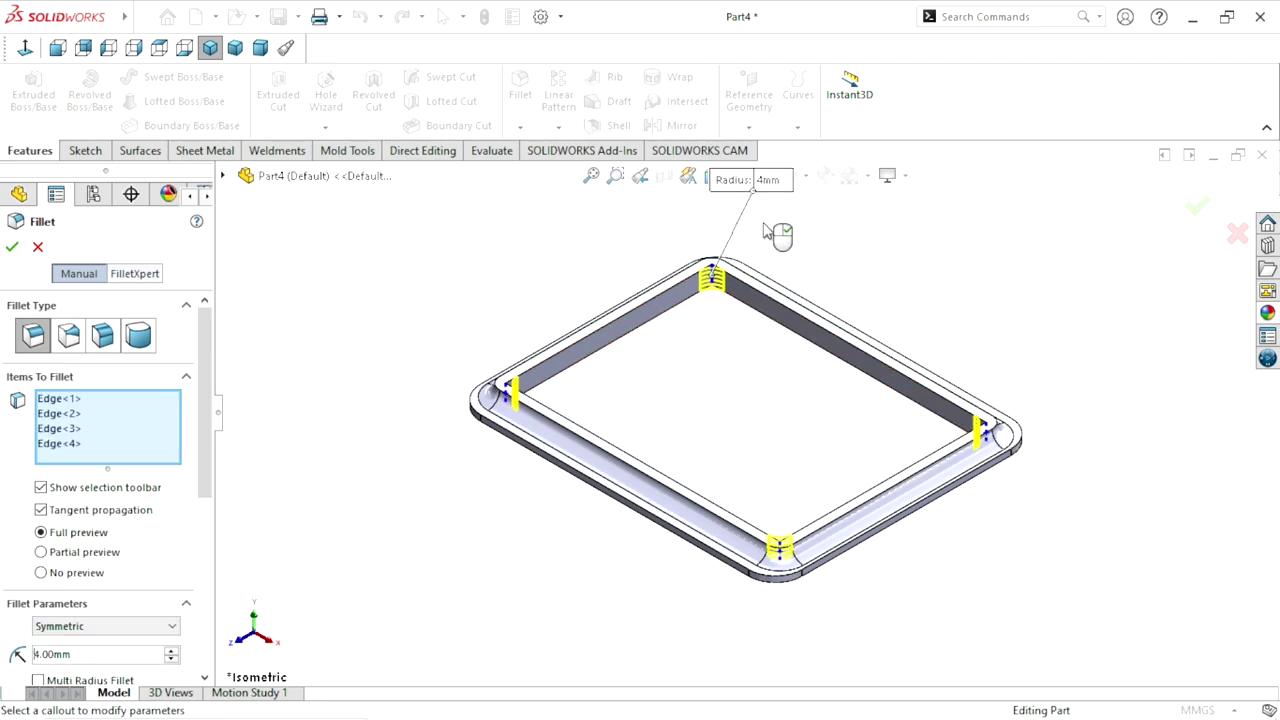
{"action": "left_click", "coordinate": [12, 247]}
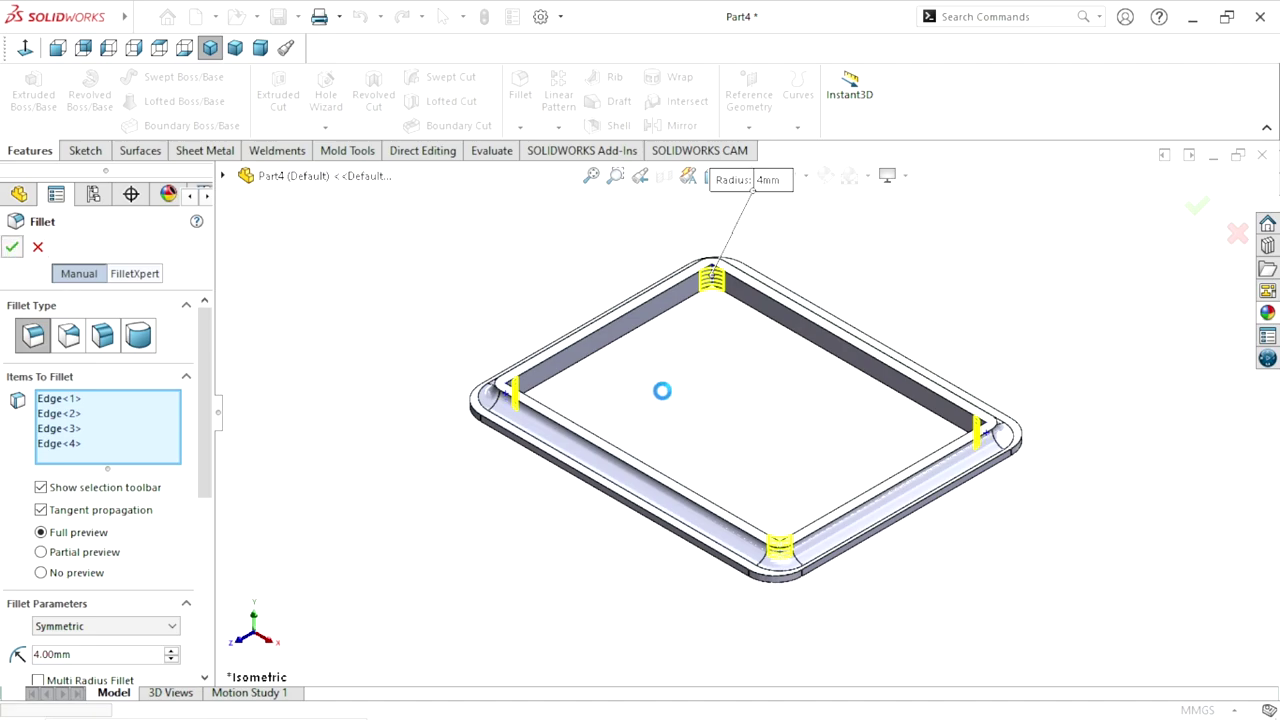
{"action": "mouse_move", "coordinate": [936, 321]}
{"action": "middle_mouse_down"}
{"action": "mouse_move", "coordinate": [760, 505]}
{"action": "mouse_move", "coordinate": [774, 386]}
{"action": "mouse_move", "coordinate": [980, 329]}
{"action": "mouse_move", "coordinate": [1097, 457]}
{"action": "mouse_move", "coordinate": [907, 533]}
{"action": "mouse_move", "coordinate": [929, 423]}
{"action": "mouse_move", "coordinate": [726, 400]}
{"action": "mouse_move", "coordinate": [550, 345]}
{"action": "middle_mouse_up"}
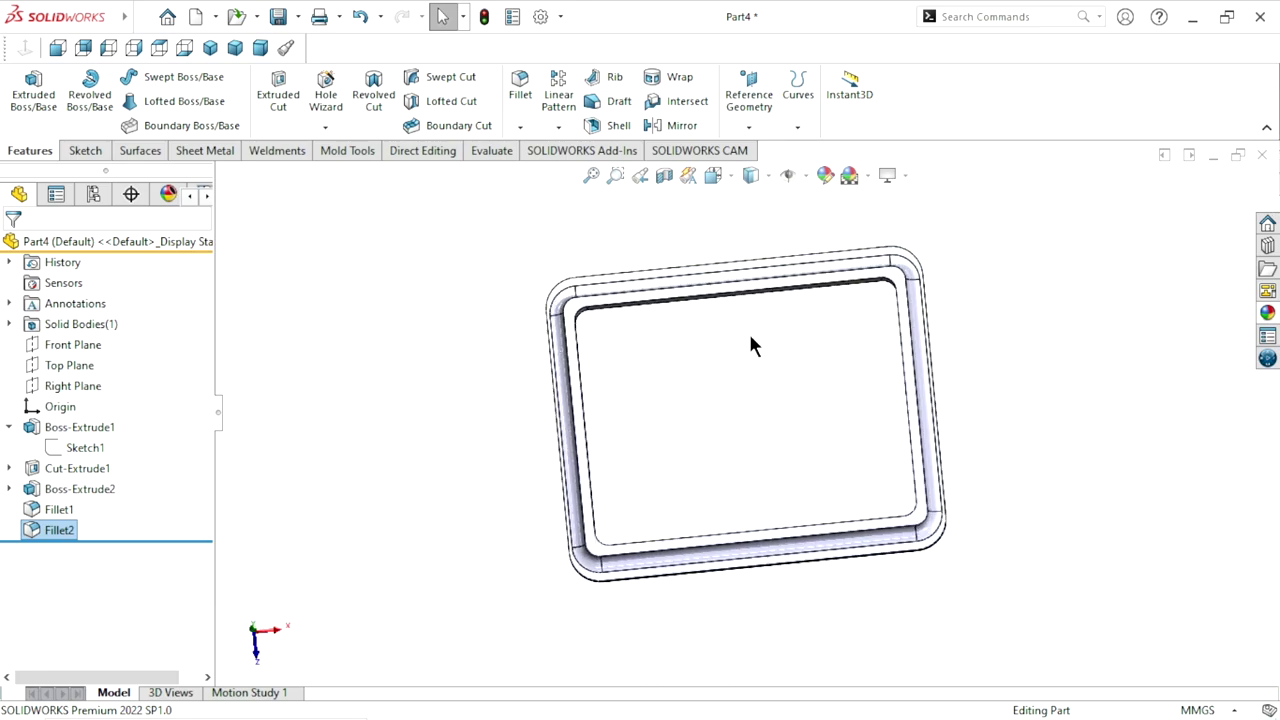
Show the part in trimetric view and browse the appearance library to Rubber
{"action": "mouse_move", "coordinate": [752, 345]}
{"action": "middle_mouse_down"}
{"action": "mouse_move", "coordinate": [723, 340]}
{"action": "mouse_move", "coordinate": [654, 514]}
{"action": "mouse_move", "coordinate": [689, 480]}
{"action": "mouse_move", "coordinate": [736, 474]}
{"action": "middle_mouse_up"}
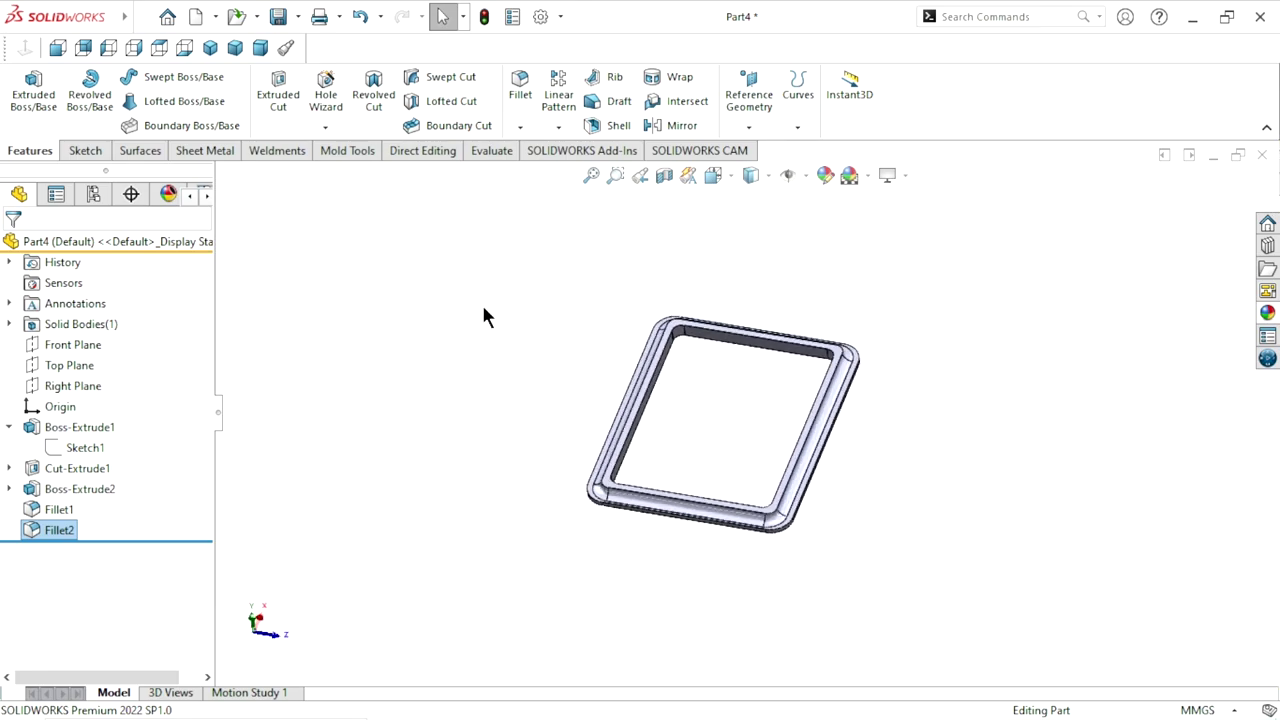
{"action": "left_click", "coordinate": [234, 48]}
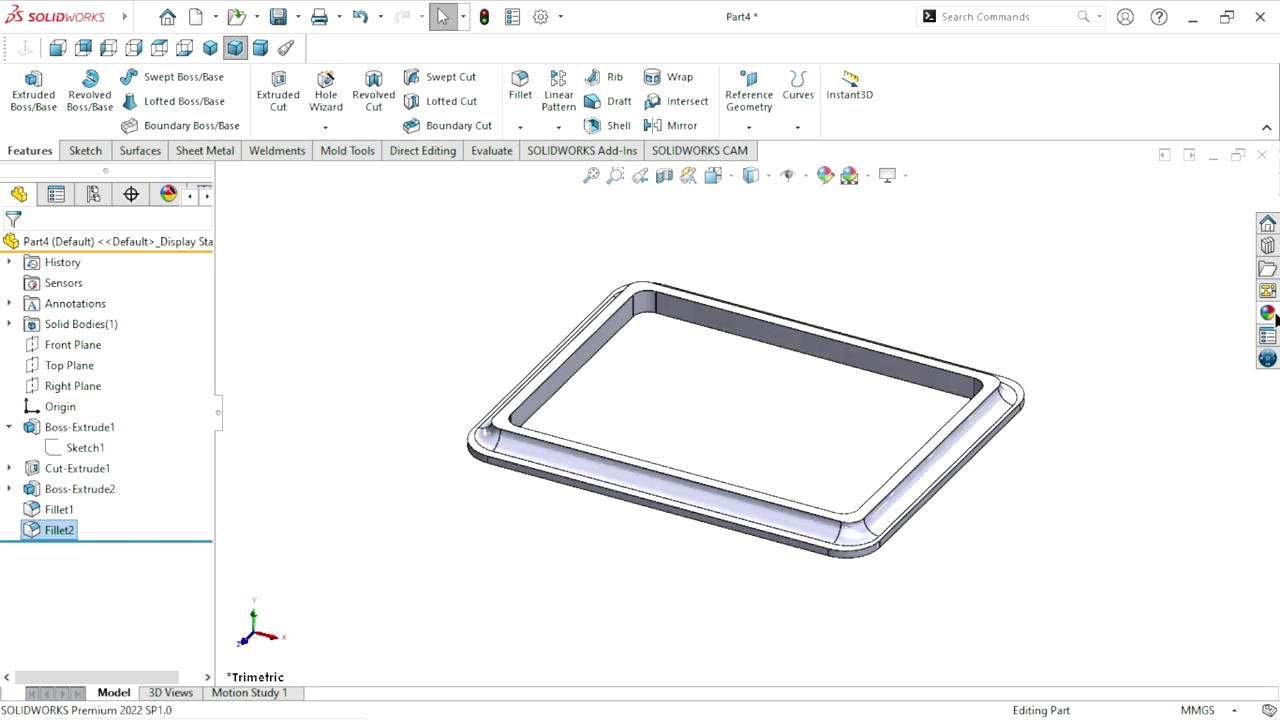
{"action": "left_click", "coordinate": [1270, 313]}
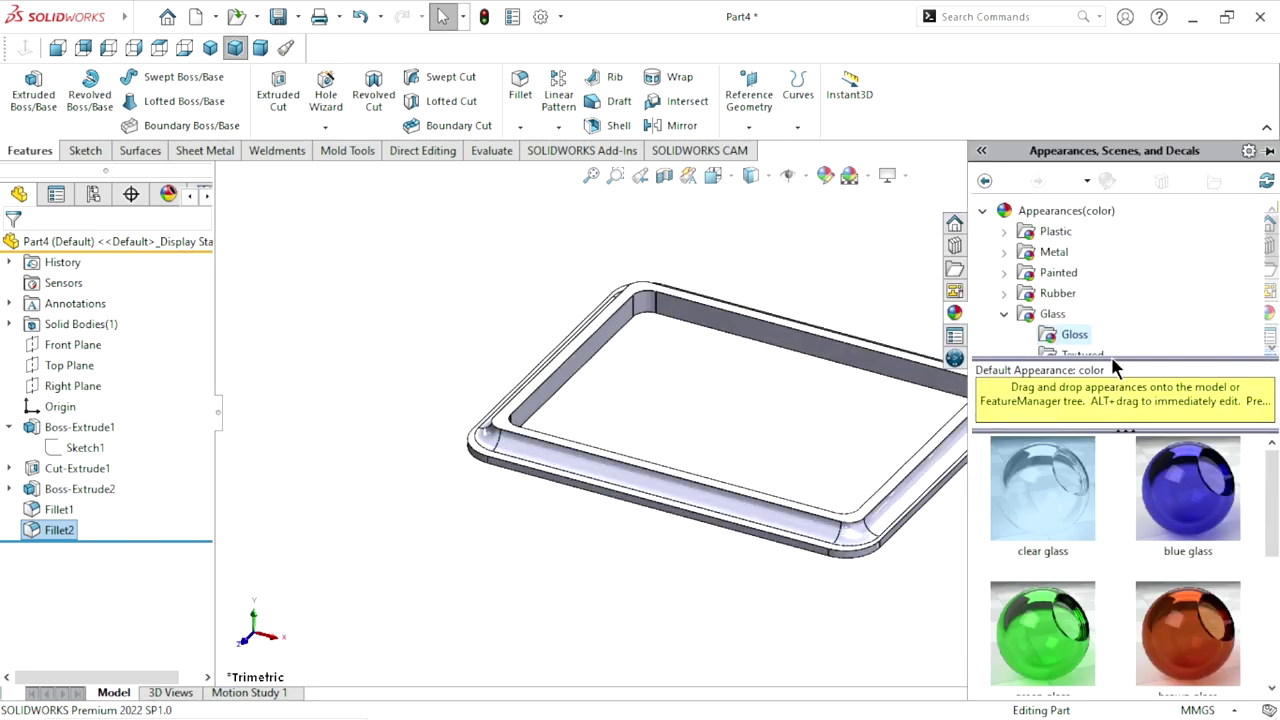
{"action": "left_click", "coordinate": [1003, 313]}
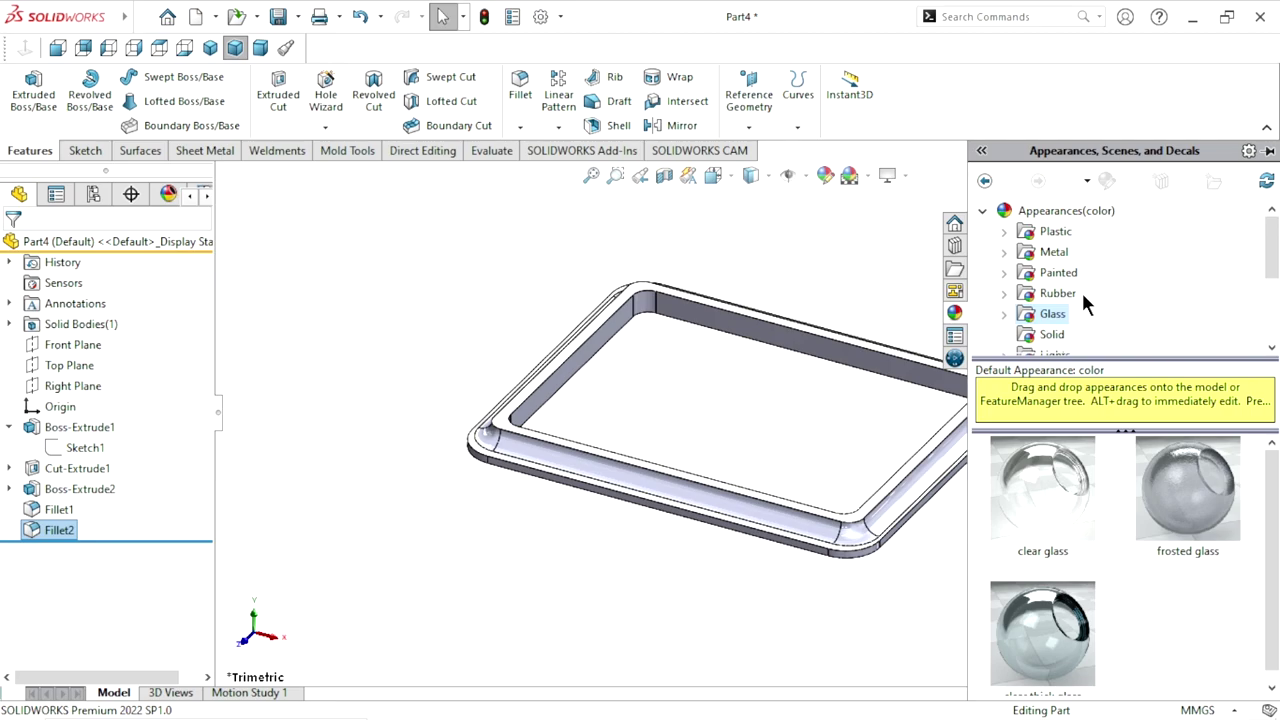
{"action": "left_click", "coordinate": [982, 211]}
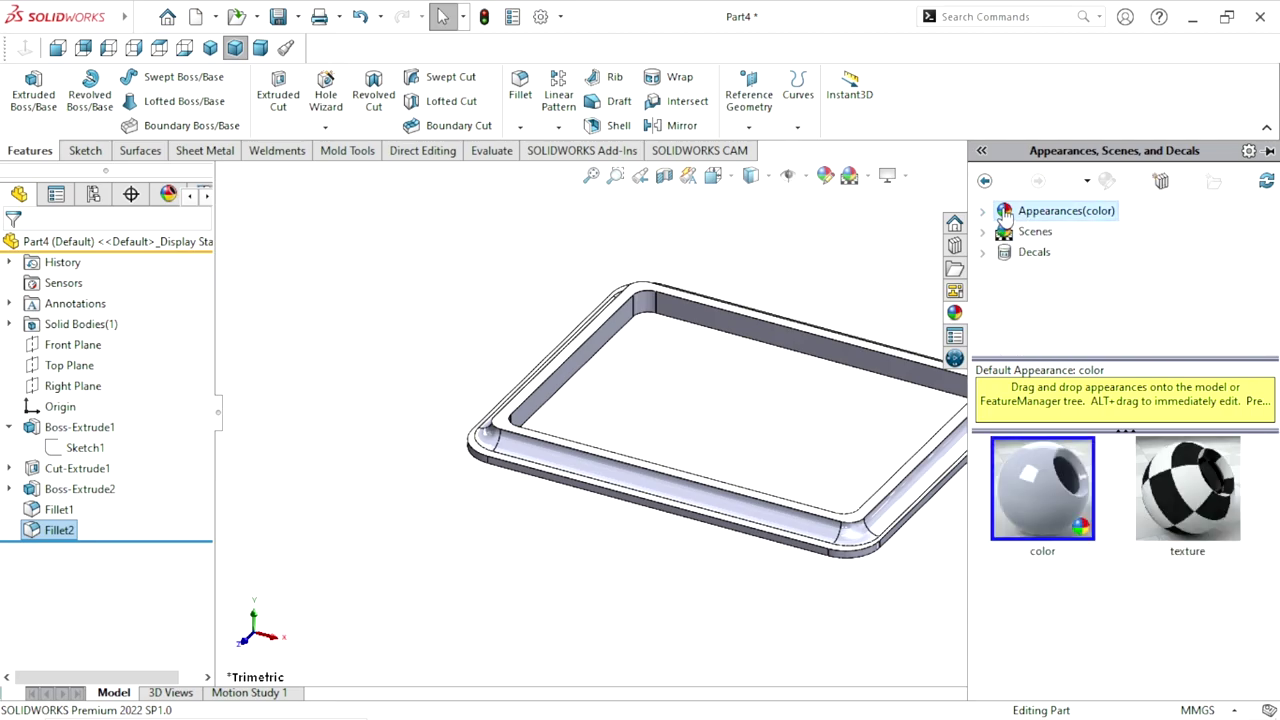
{"action": "double_click", "coordinate": [1005, 211]}
{"action": "left_click", "coordinate": [1070, 295]}
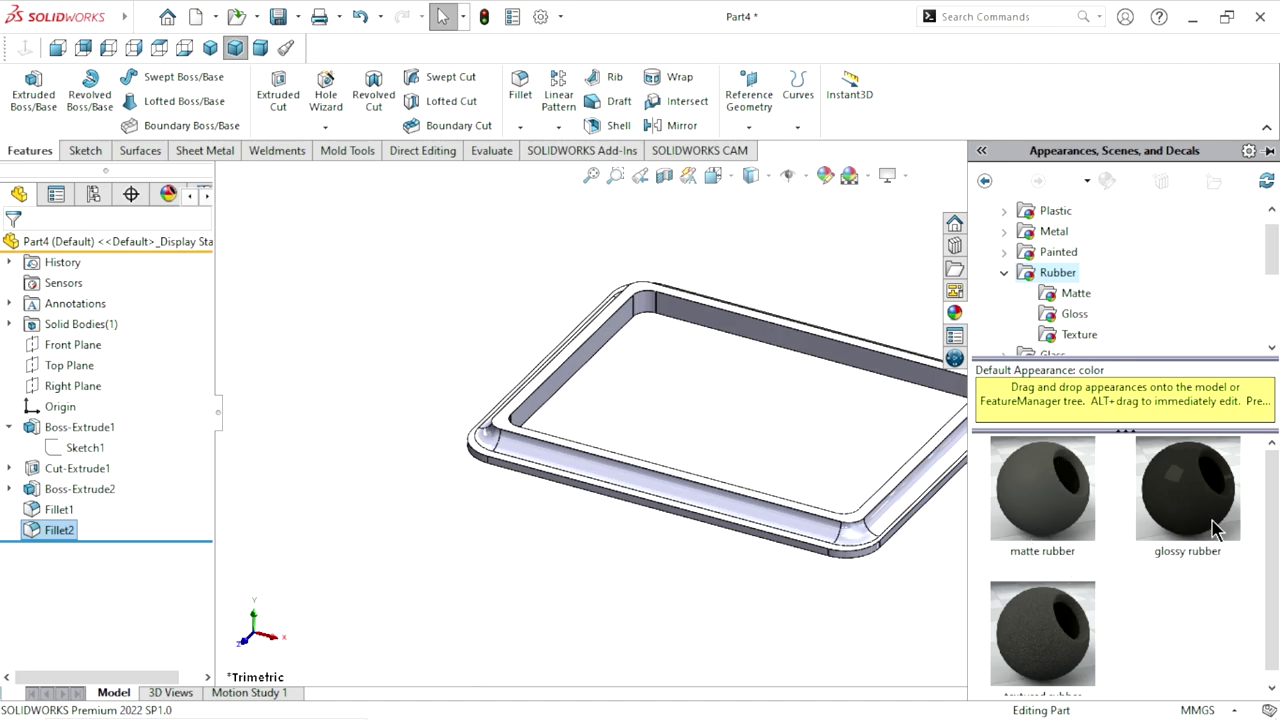
Apply the glossy rubber appearance to the whole Part4 body
{"action": "left_click", "coordinate": [1210, 528]}
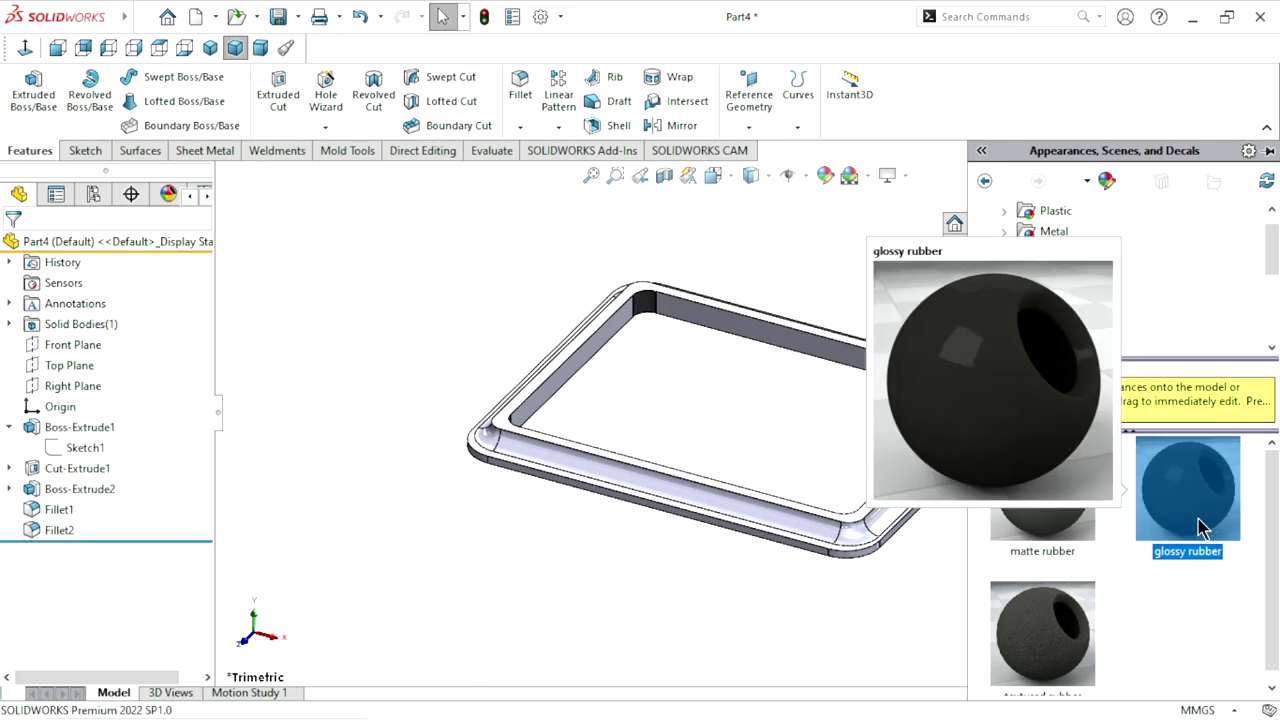
{"action": "left_click", "coordinate": [120, 242]}
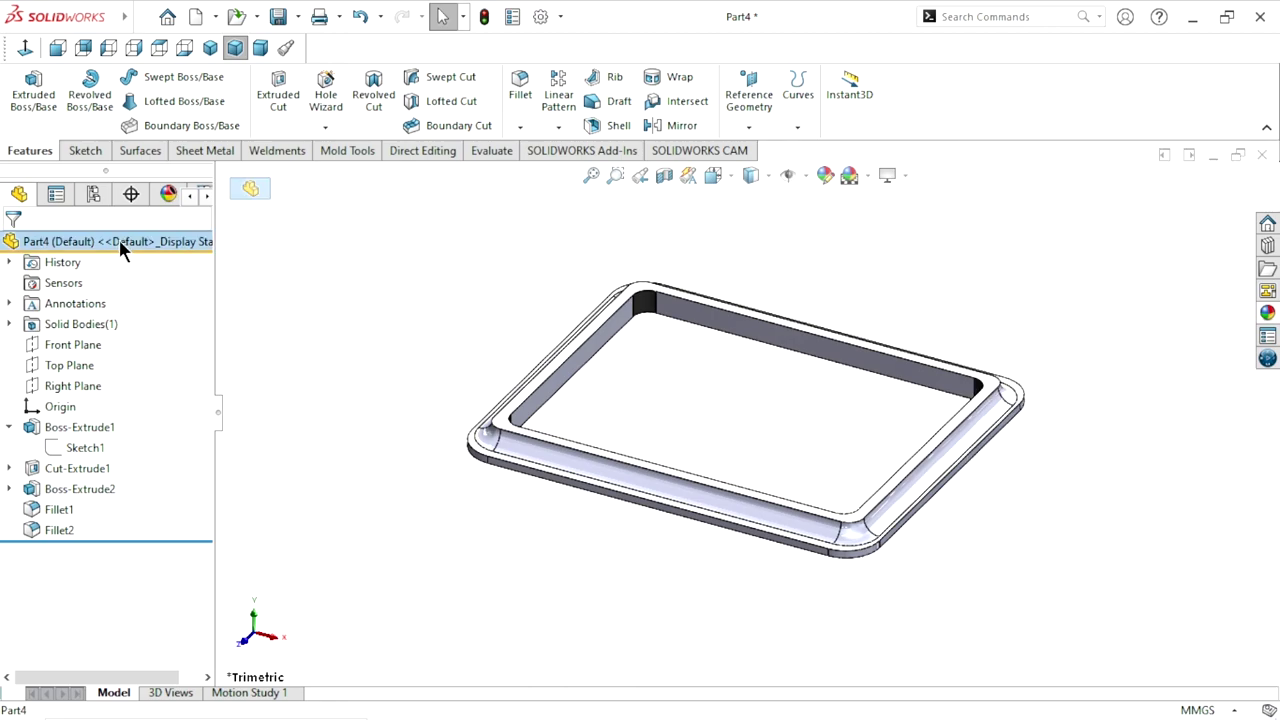
{"action": "left_click", "coordinate": [1265, 318]}
{"action": "double_click", "coordinate": [1140, 460]}
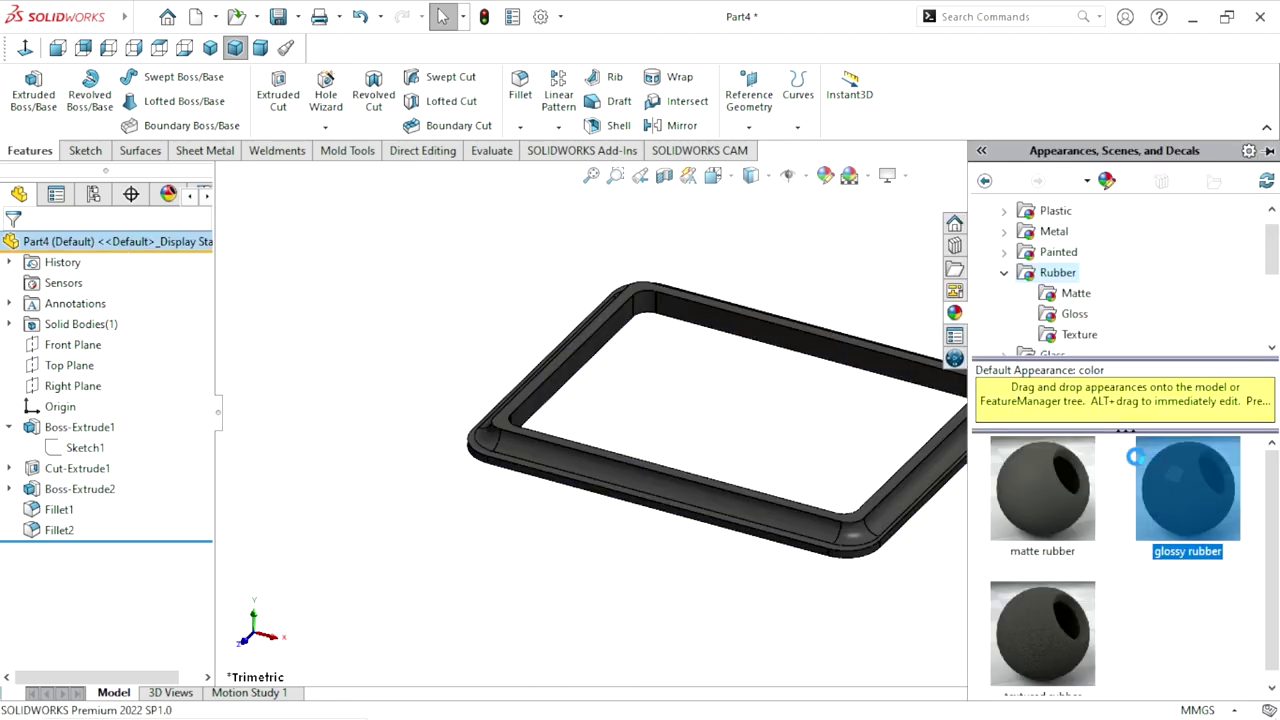
{"action": "mouse_move", "coordinate": [467, 349]}
{"action": "middle_mouse_down"}
{"action": "mouse_move", "coordinate": [608, 531]}
{"action": "mouse_move", "coordinate": [833, 458]}
{"action": "mouse_move", "coordinate": [951, 471]}
{"action": "mouse_move", "coordinate": [1103, 377]}
{"action": "mouse_move", "coordinate": [971, 337]}
{"action": "mouse_move", "coordinate": [940, 242]}
{"action": "mouse_move", "coordinate": [863, 434]}
{"action": "mouse_move", "coordinate": [983, 457]}
{"action": "mouse_move", "coordinate": [940, 394]}
{"action": "mouse_move", "coordinate": [806, 455]}
{"action": "middle_mouse_up"}
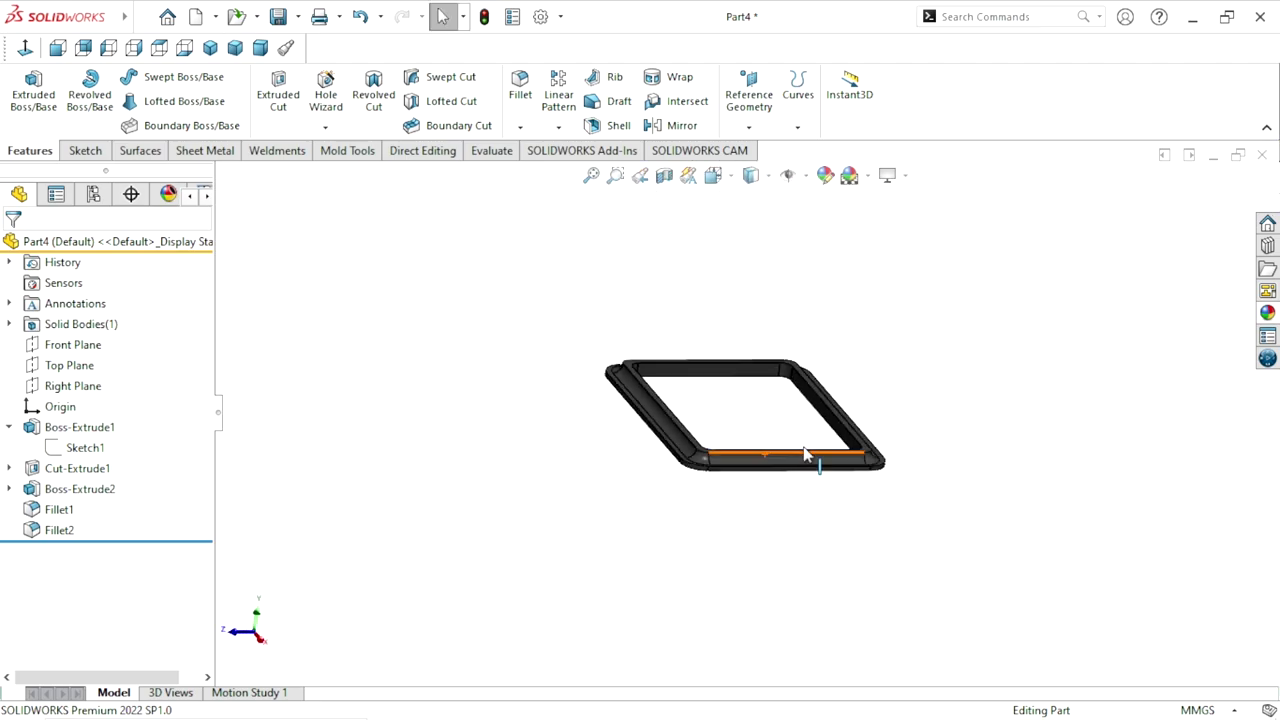
{"action": "scroll", "coordinate": [806, 455], "scroll_direction": "down", "scroll_amount": 5}
{"action": "mouse_move", "coordinate": [931, 434]}
{"action": "middle_mouse_down"}
{"action": "mouse_move", "coordinate": [791, 329]}
{"action": "mouse_move", "coordinate": [848, 413]}
{"action": "mouse_move", "coordinate": [973, 372]}
{"action": "mouse_move", "coordinate": [874, 483]}
{"action": "mouse_move", "coordinate": [888, 537]}
{"action": "mouse_move", "coordinate": [858, 388]}
{"action": "mouse_move", "coordinate": [800, 371]}
{"action": "mouse_move", "coordinate": [918, 378]}
{"action": "middle_mouse_up"}
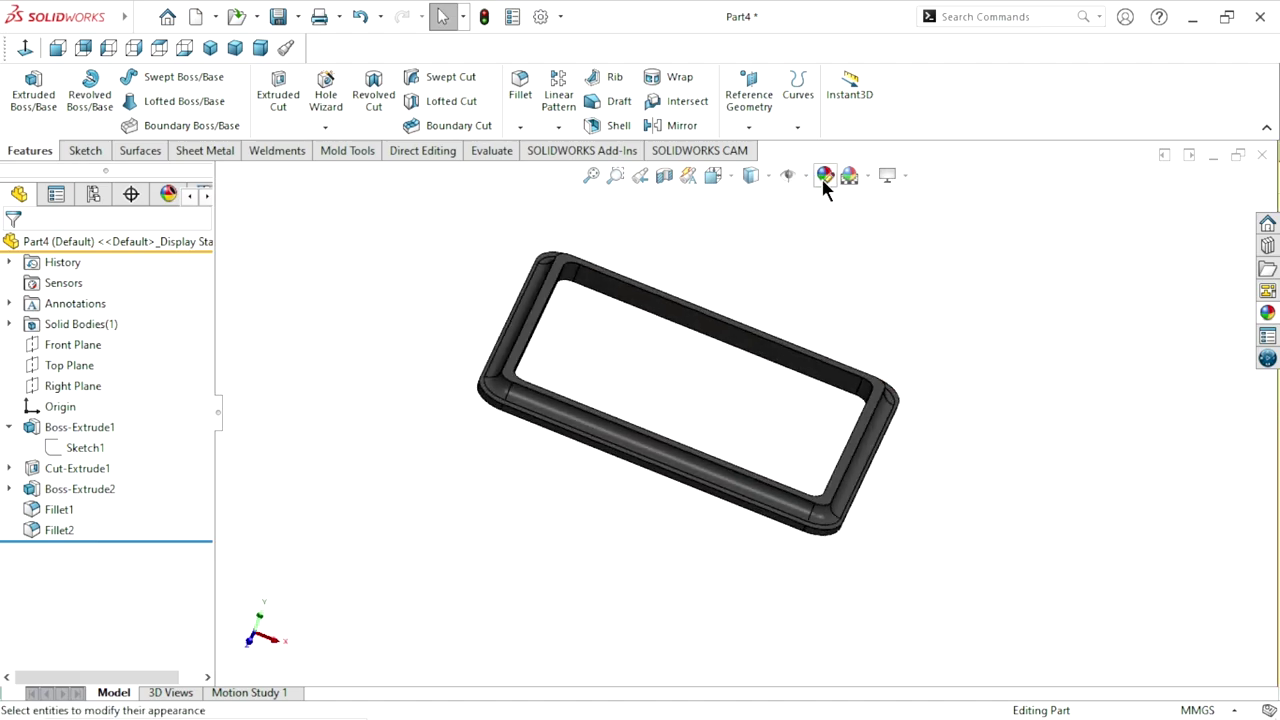
Recolour the glossy rubber appearance black
{"action": "left_click", "coordinate": [824, 178]}
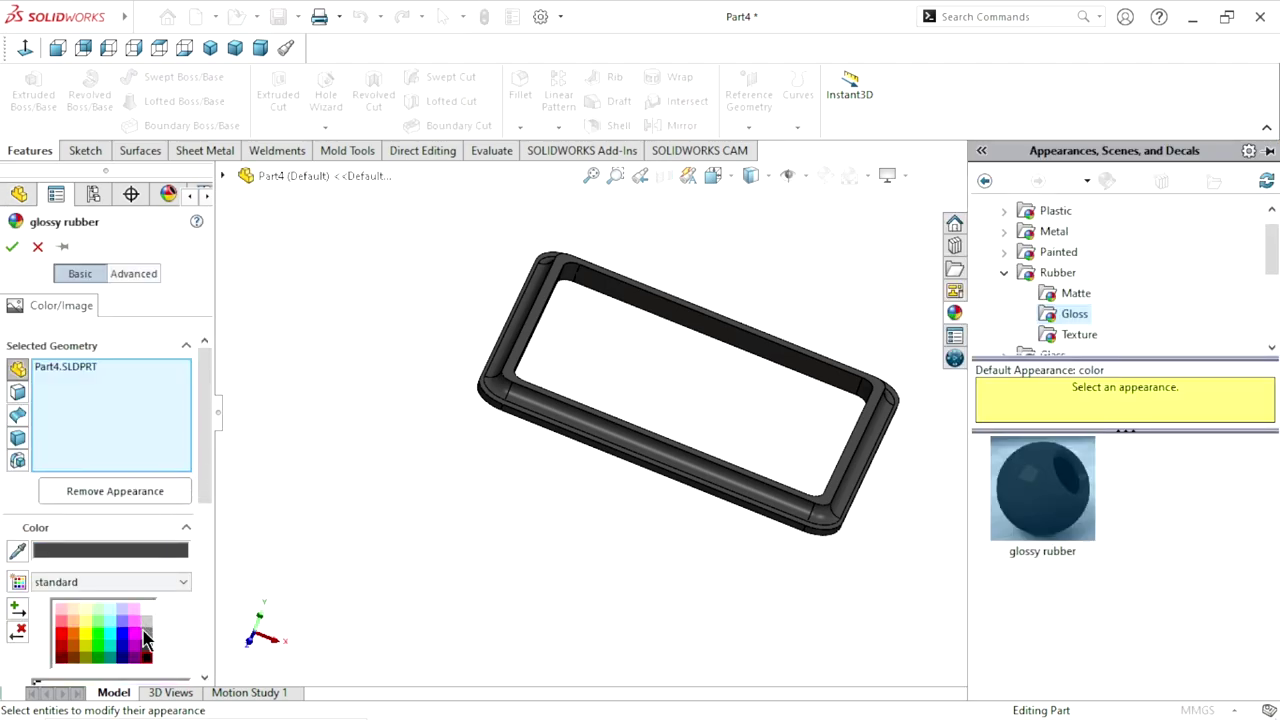
{"action": "left_click", "coordinate": [150, 657]}
{"action": "left_click", "coordinate": [148, 656]}
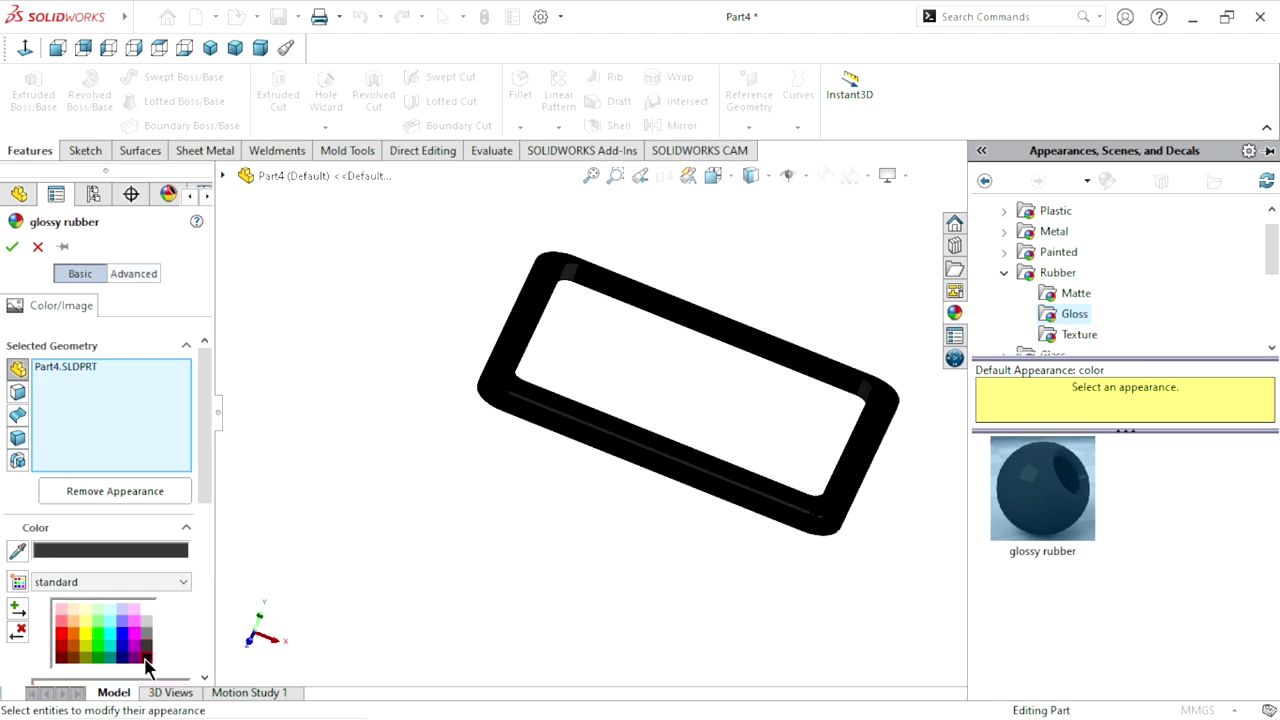
{"action": "left_click", "coordinate": [12, 246]}
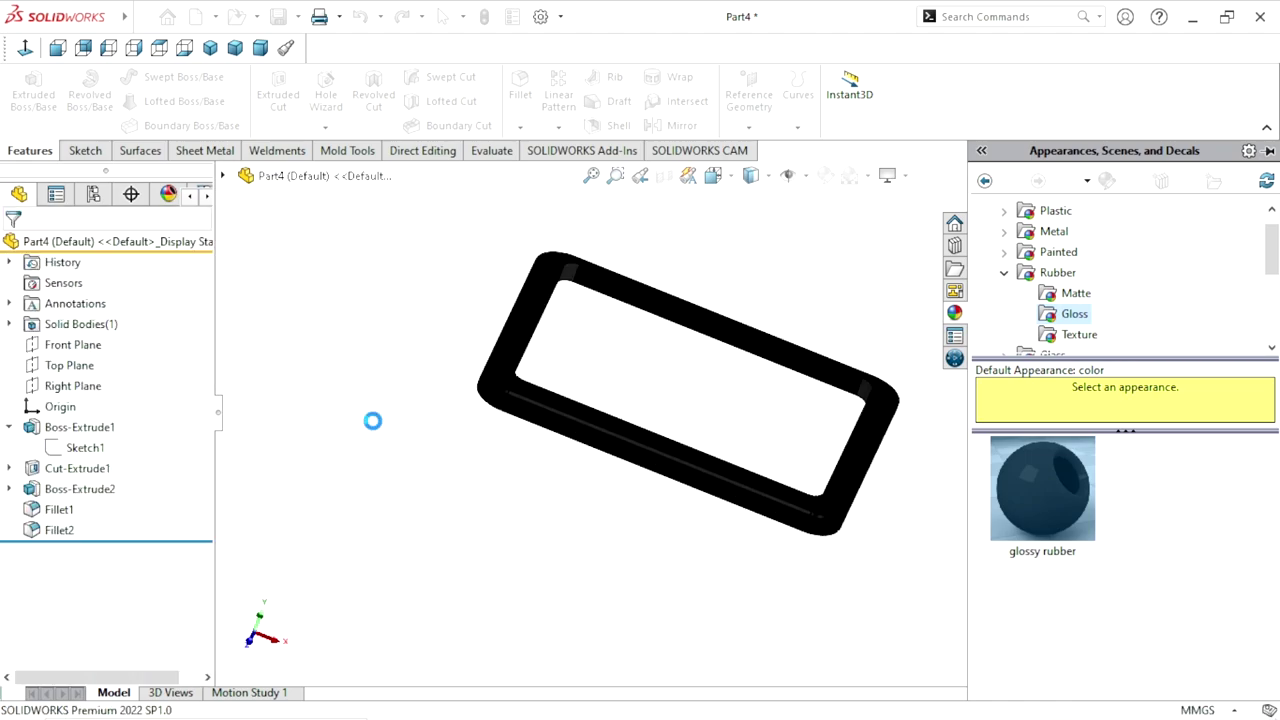
{"action": "mouse_move", "coordinate": [729, 466]}
{"action": "middle_mouse_down"}
{"action": "mouse_move", "coordinate": [688, 473]}
{"action": "mouse_move", "coordinate": [866, 258]}
{"action": "middle_mouse_up"}
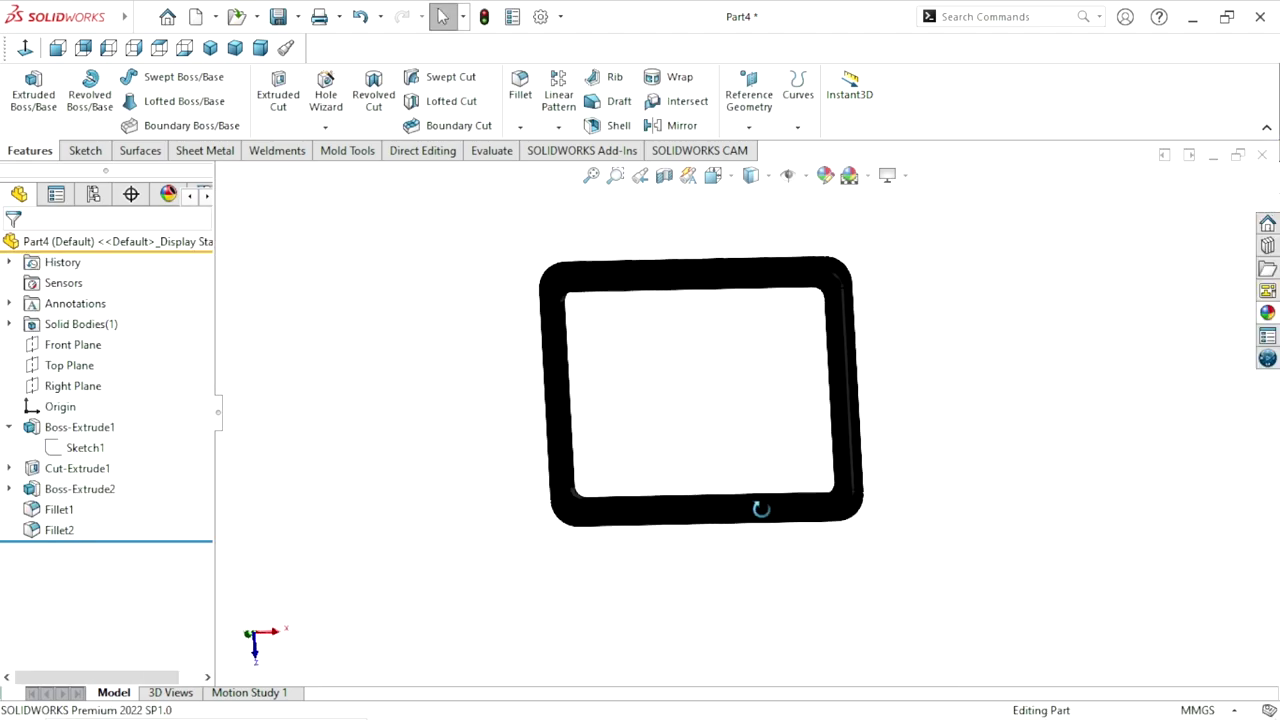
Change the rubber colour to dark grey and show the part in isometric view
{"action": "left_click", "coordinate": [825, 176]}
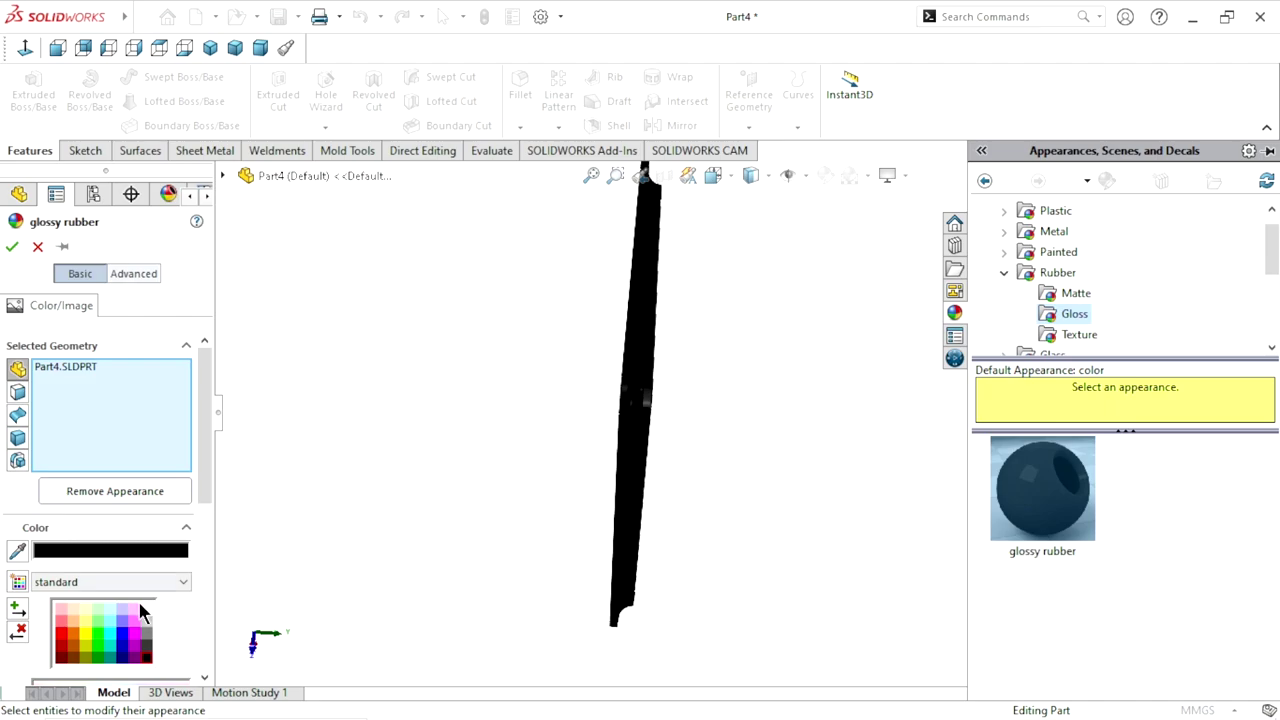
{"action": "left_click", "coordinate": [145, 635]}
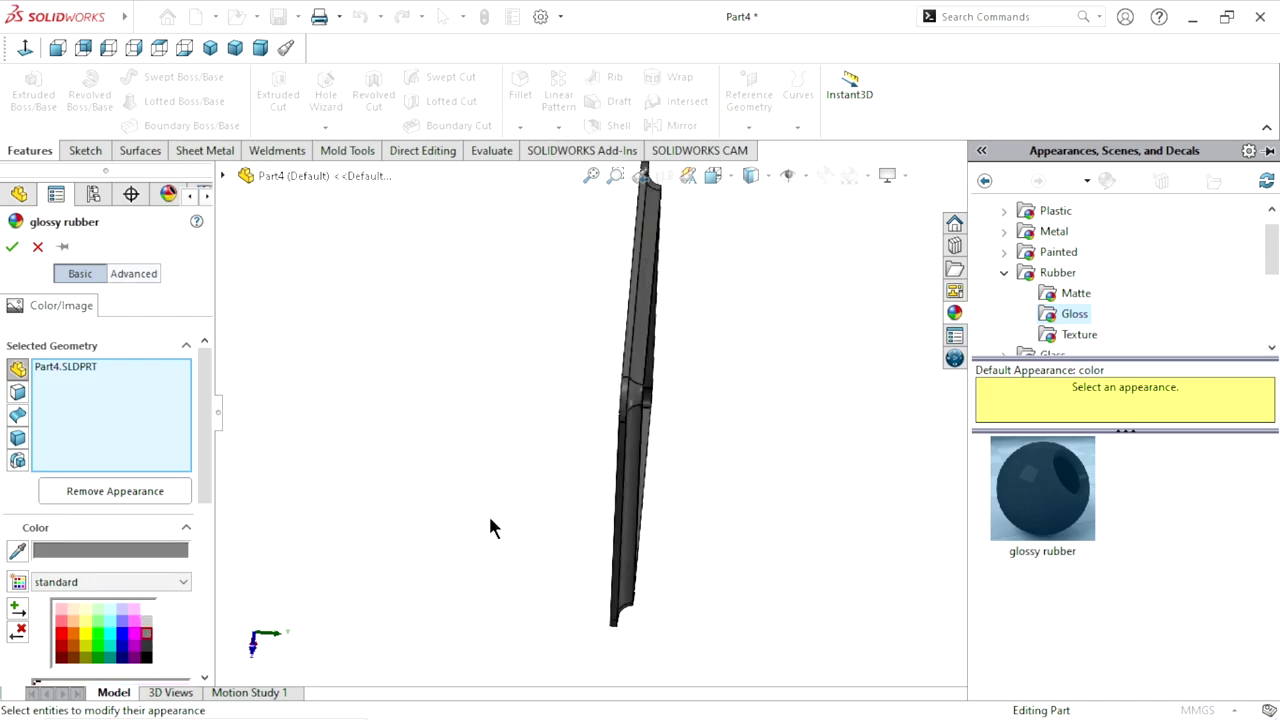
{"action": "middle_click_drag", "start_coordinate": [488, 513], "coordinate": [400, 329]}
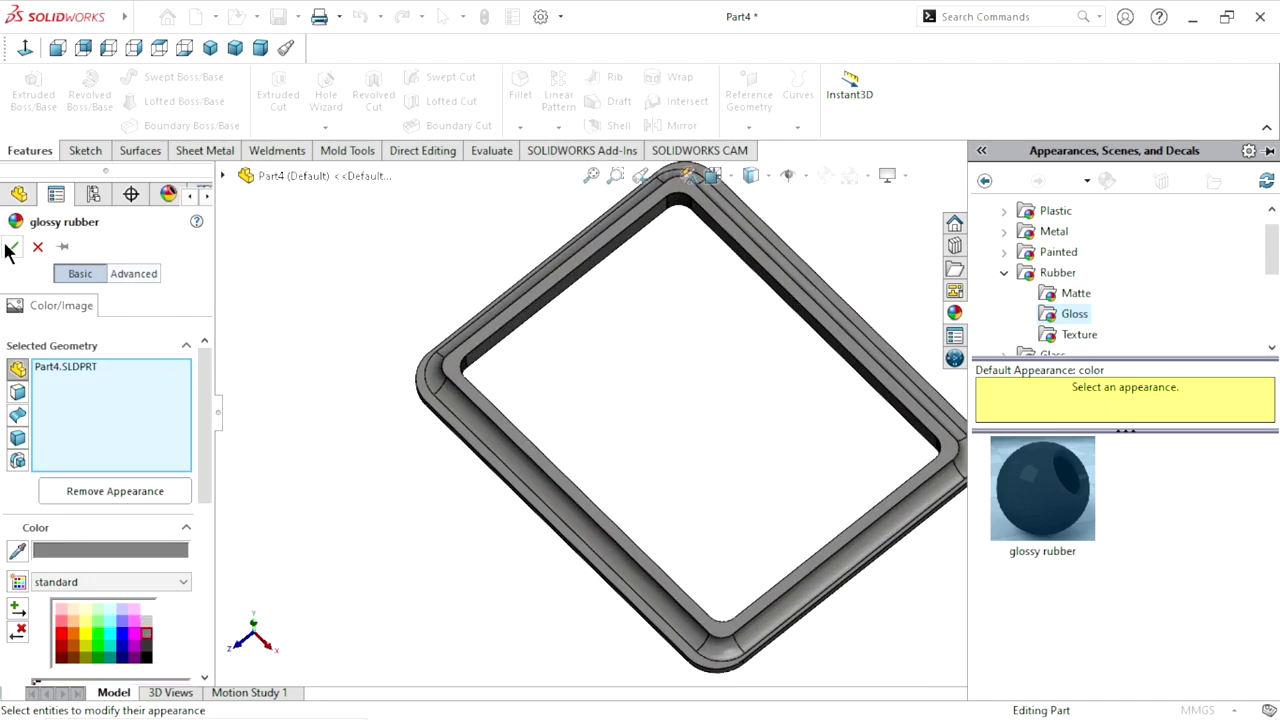
{"action": "left_click", "coordinate": [8, 247]}
{"action": "left_click", "coordinate": [210, 48]}
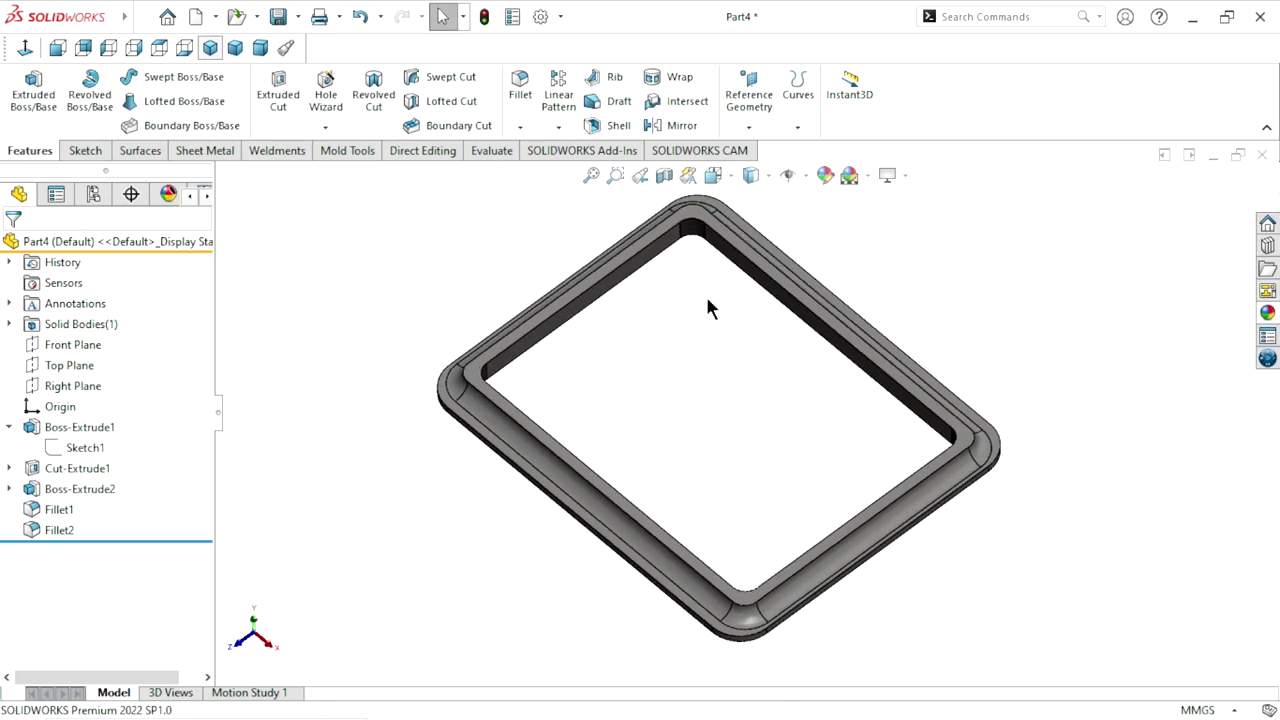
{"action": "left_click", "coordinate": [278, 16]}
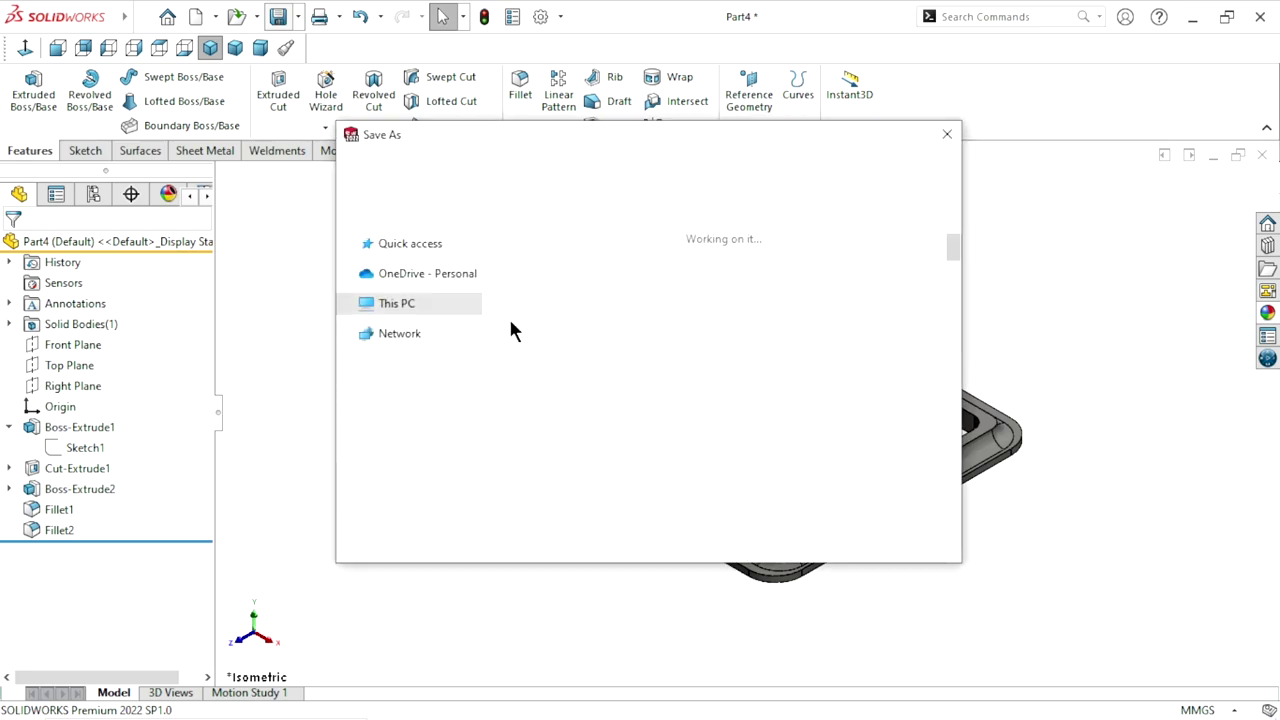
Replace the default file name with 'WH Part 8 Glass gaurd' and save to the welding helmet folder
{"action": "left_click_drag", "start_coordinate": [500, 391], "coordinate": [447, 392]}
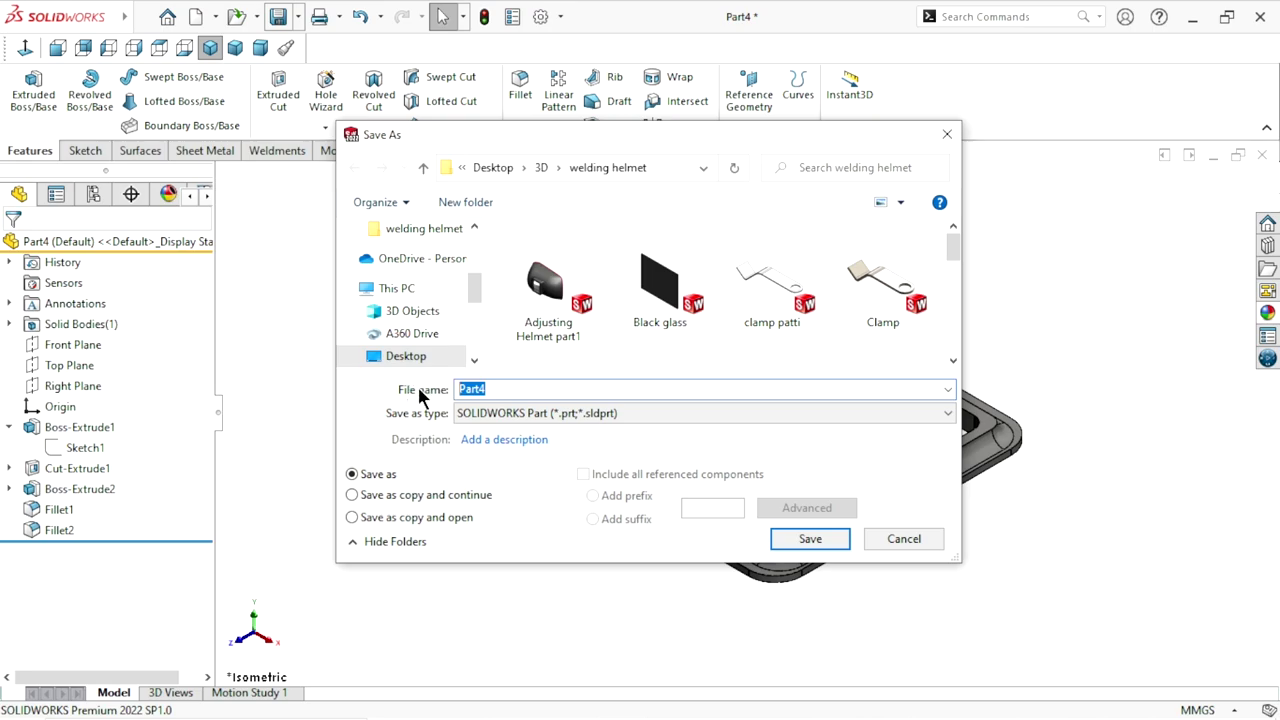
{"action": "type", "text": "Paer"}
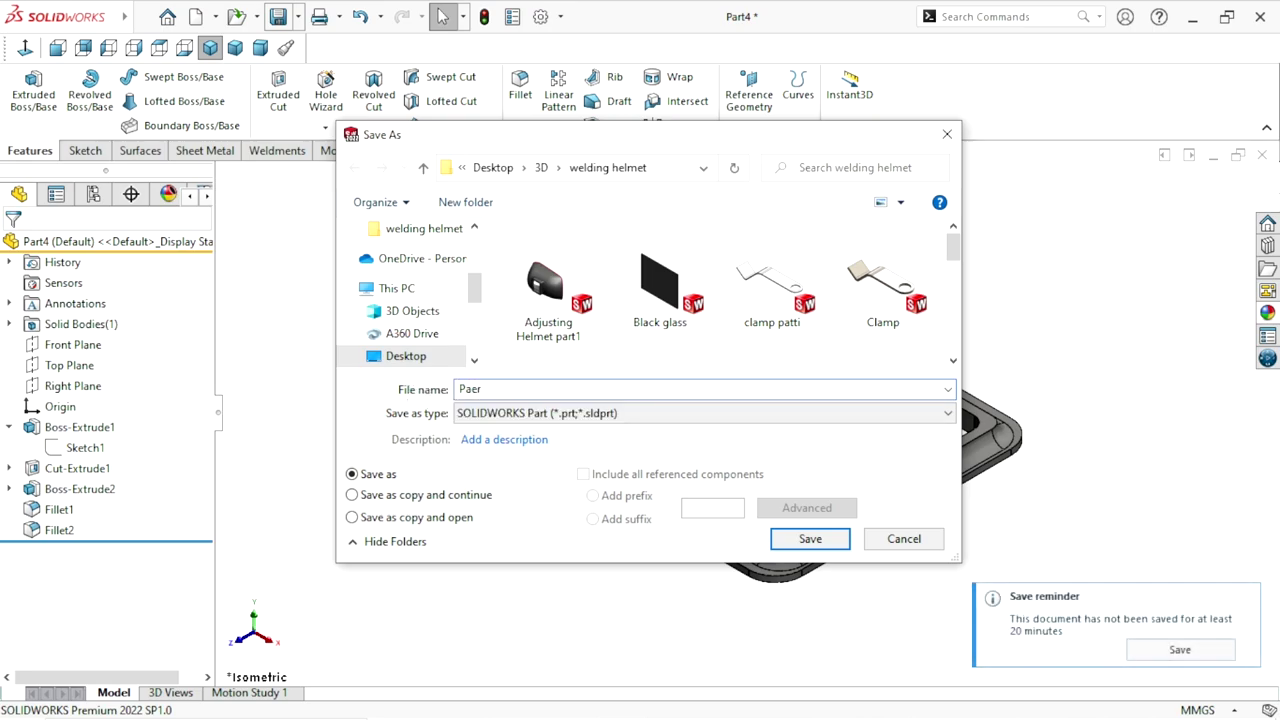
{"action": "key", "text": "BackSpace"}
{"action": "key", "text": "BackSpace"}
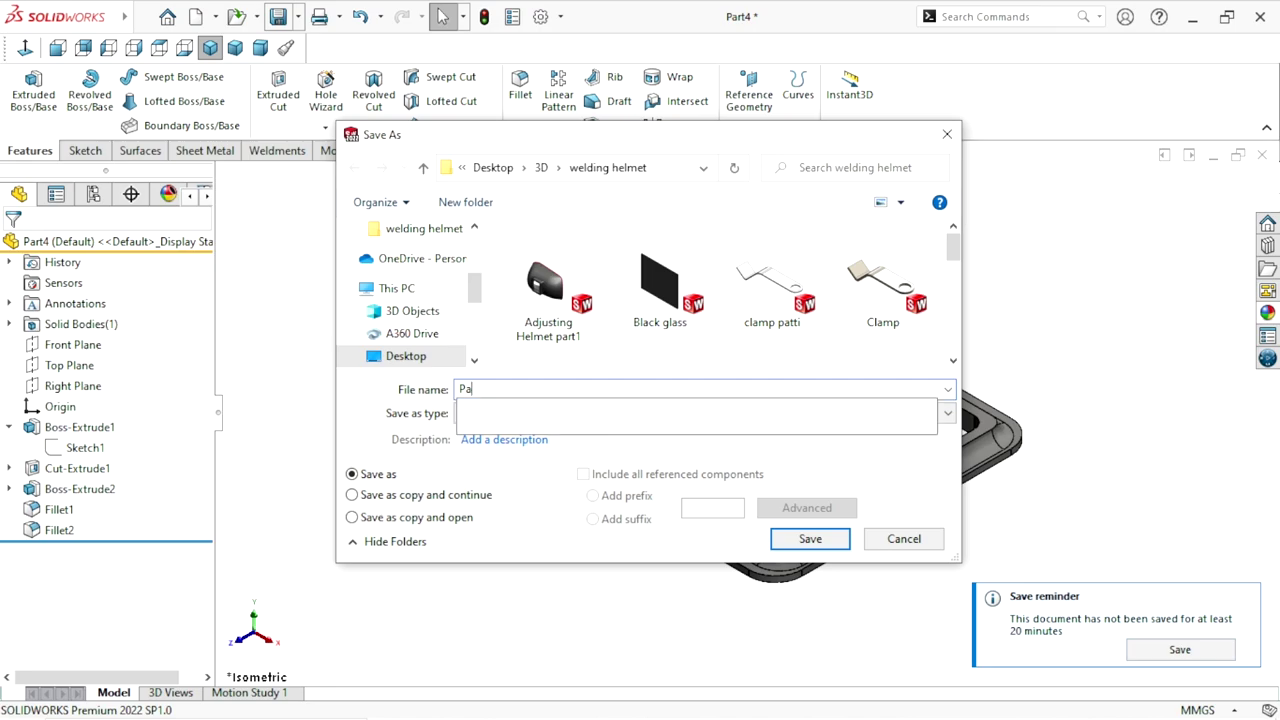
{"action": "key", "text": "BackSpace"}
{"action": "key", "text": "BackSpace"}
{"action": "type", "text": "W"}
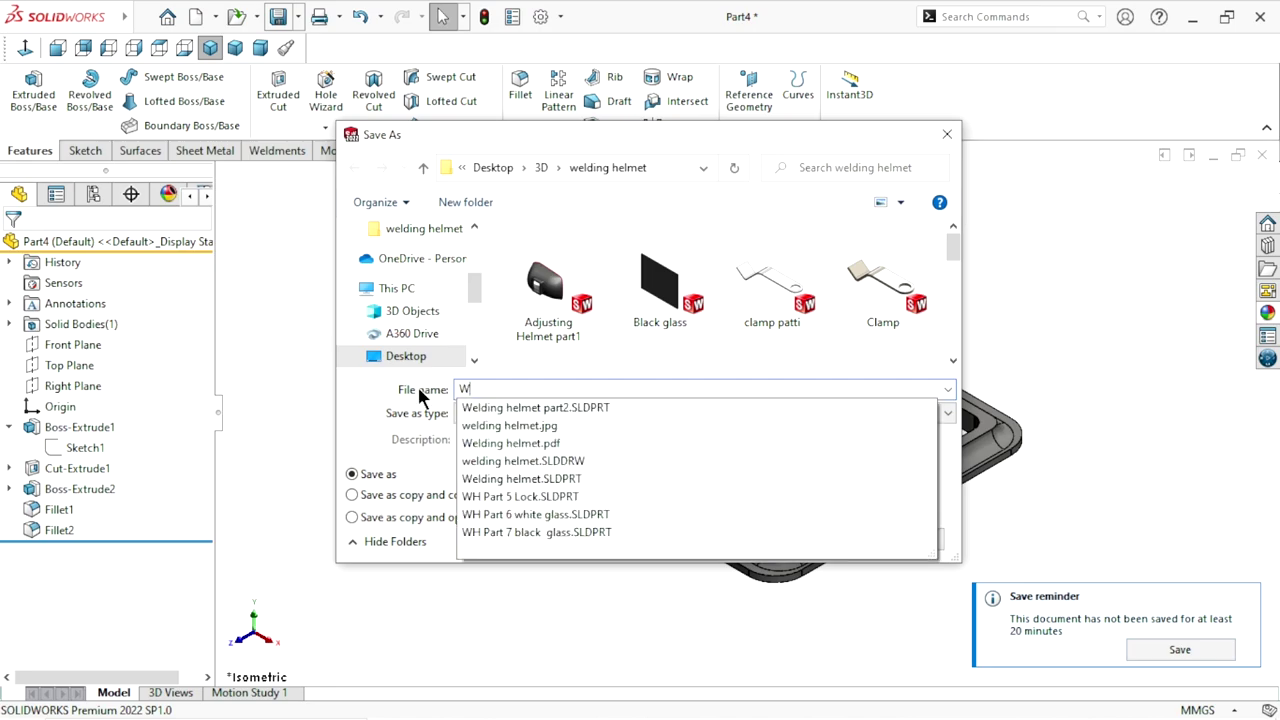
{"action": "type", "text": "H"}
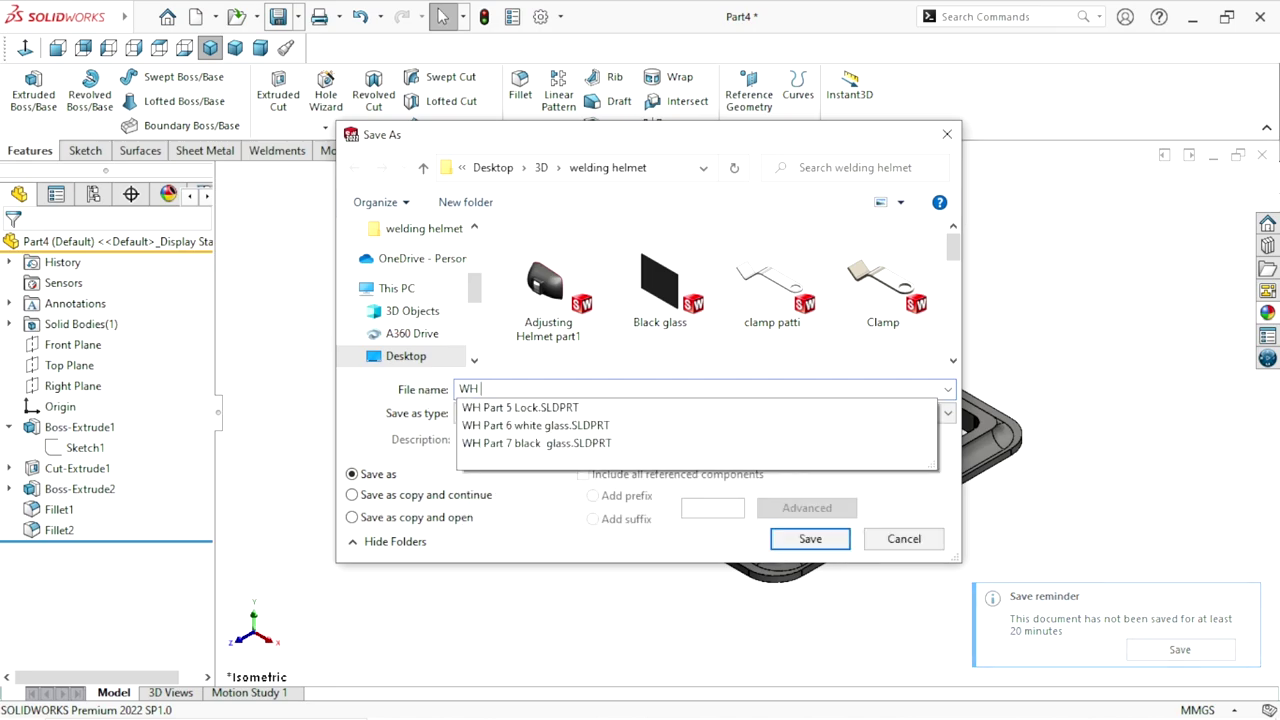
{"action": "type", "text": " Part"}
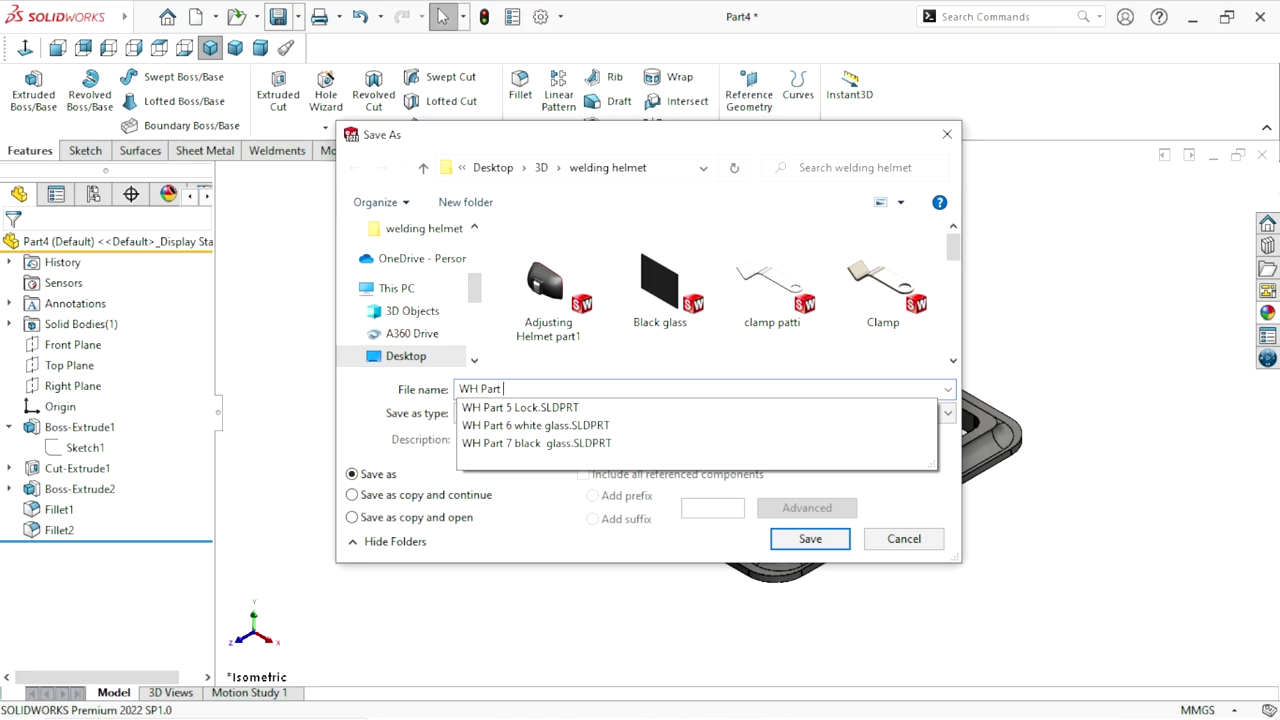
{"action": "type", "text": " 8"}
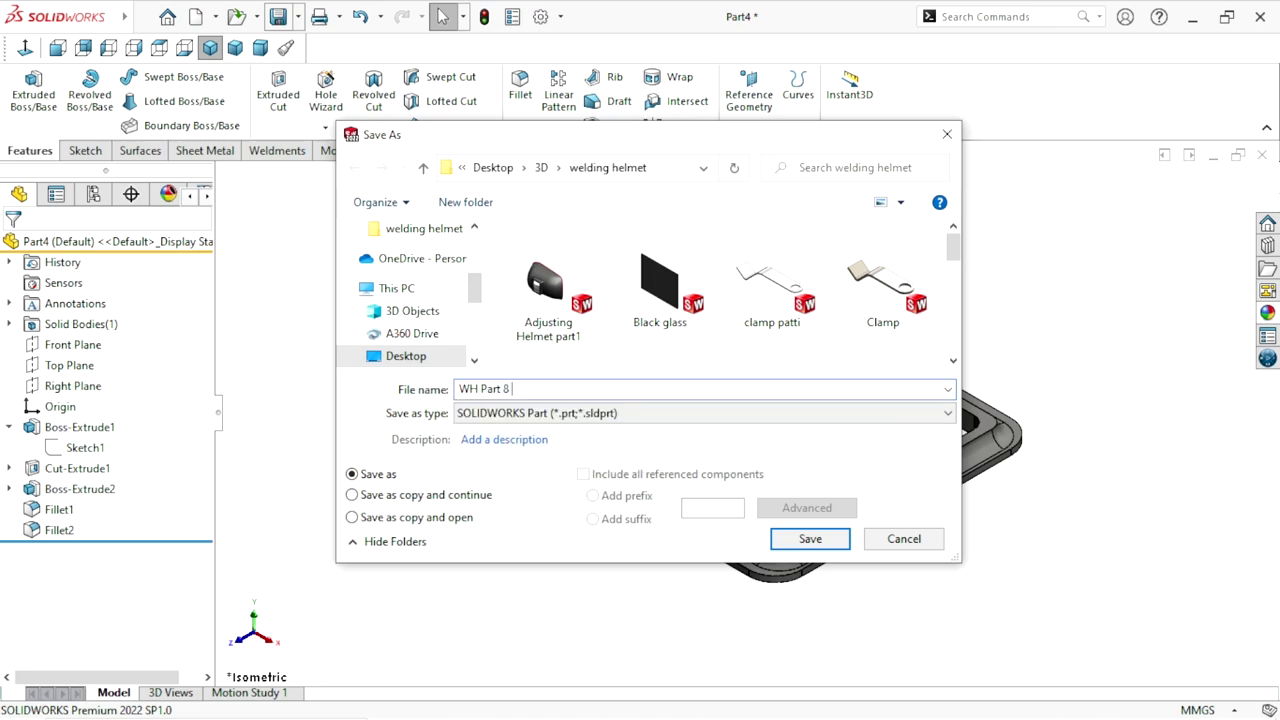
{"action": "type", "text": " Glass "}
{"action": "type", "text": "gaur"}
{"action": "type", "text": "d"}
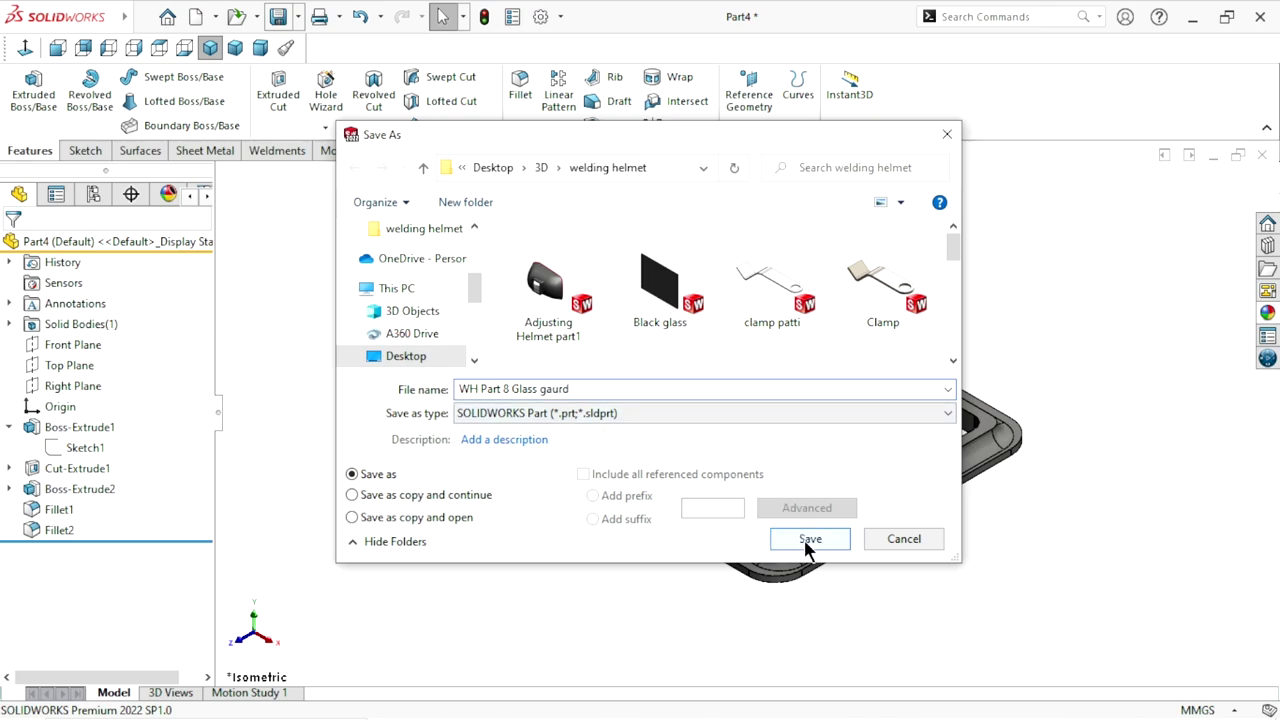
{"action": "left_click", "coordinate": [811, 541]}
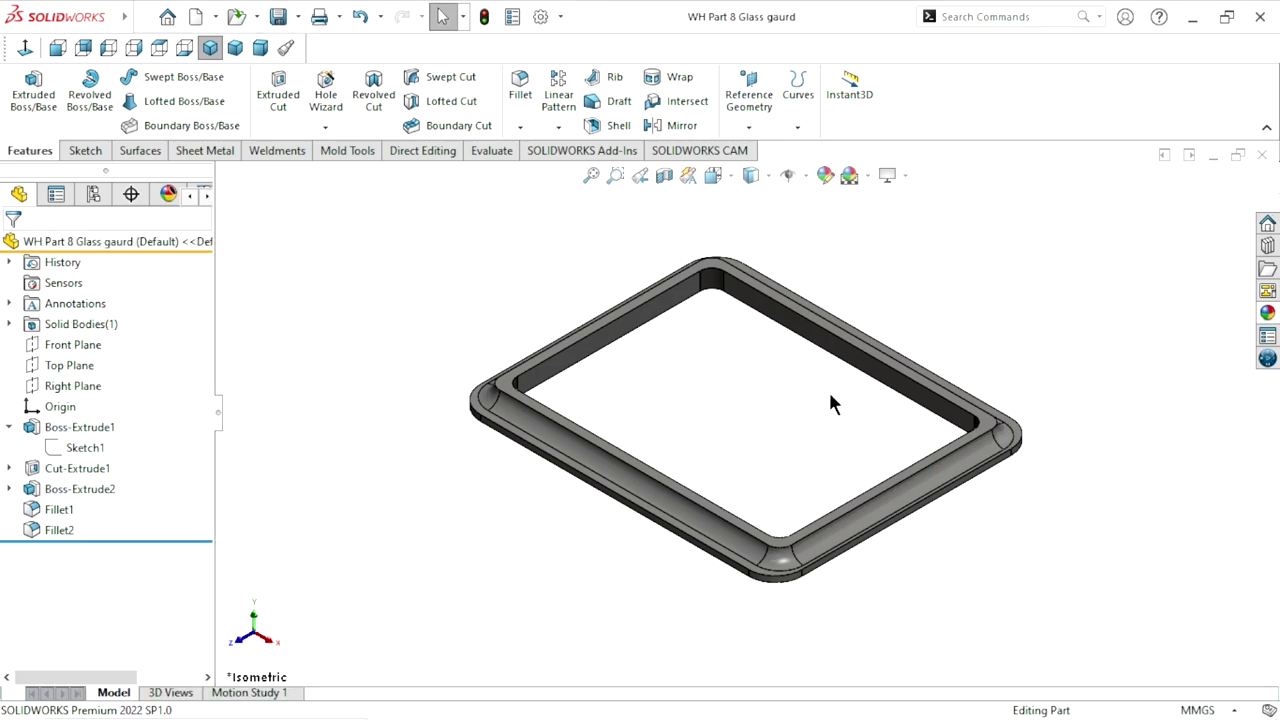
{"action": "scroll", "coordinate": [818, 400], "scroll_direction": "down", "scroll_amount": 2}
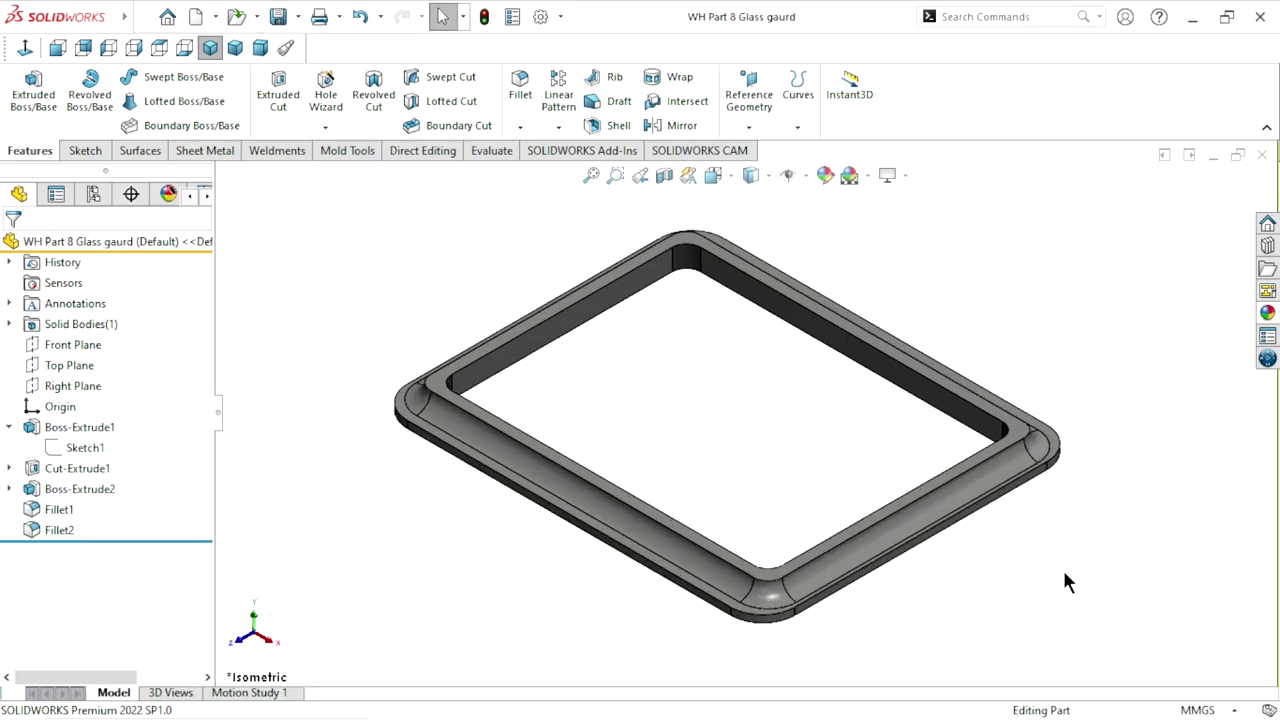